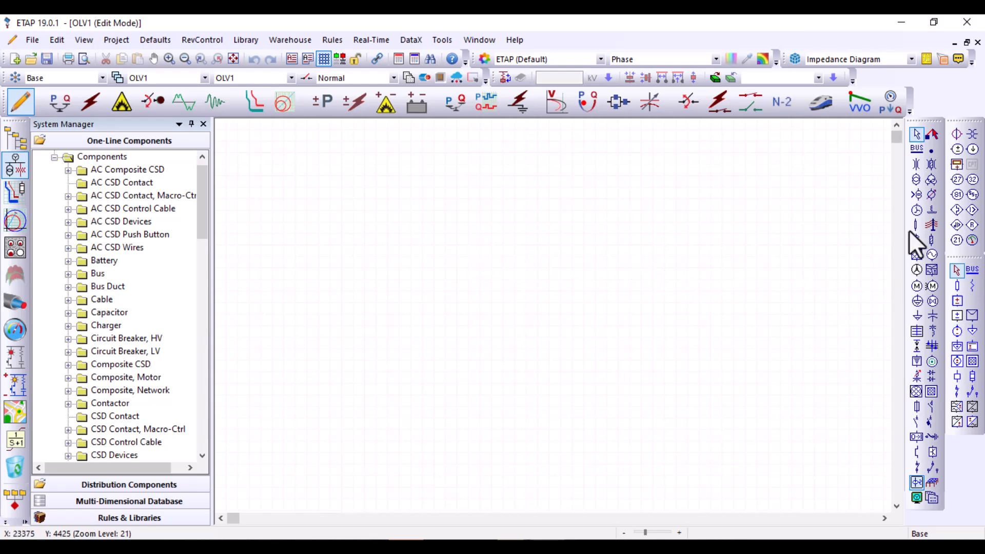
# Place a power grid at the top centre of the one-line diagram, one bus beneath it and two buses lower on either side
pyautogui.click(916, 259)
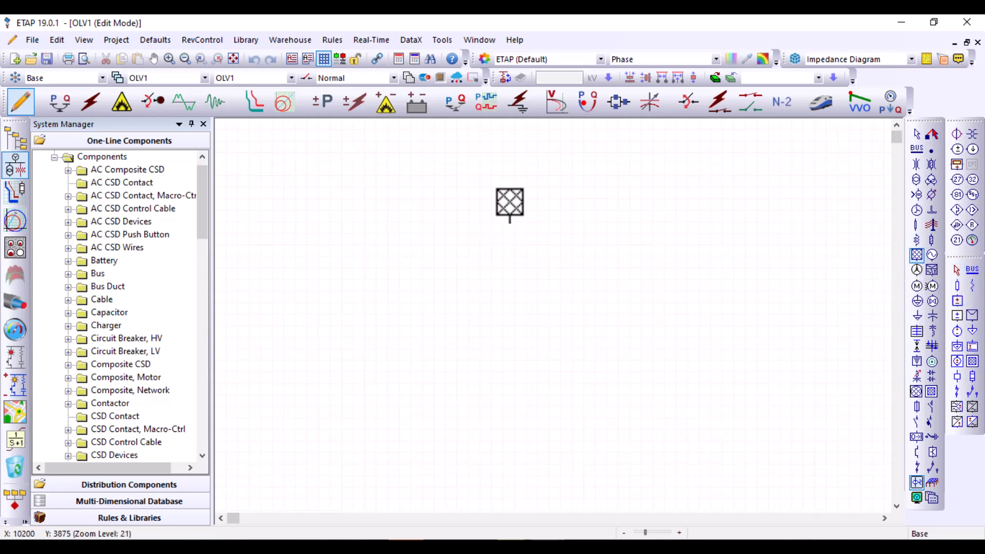
pyautogui.click(526, 163)
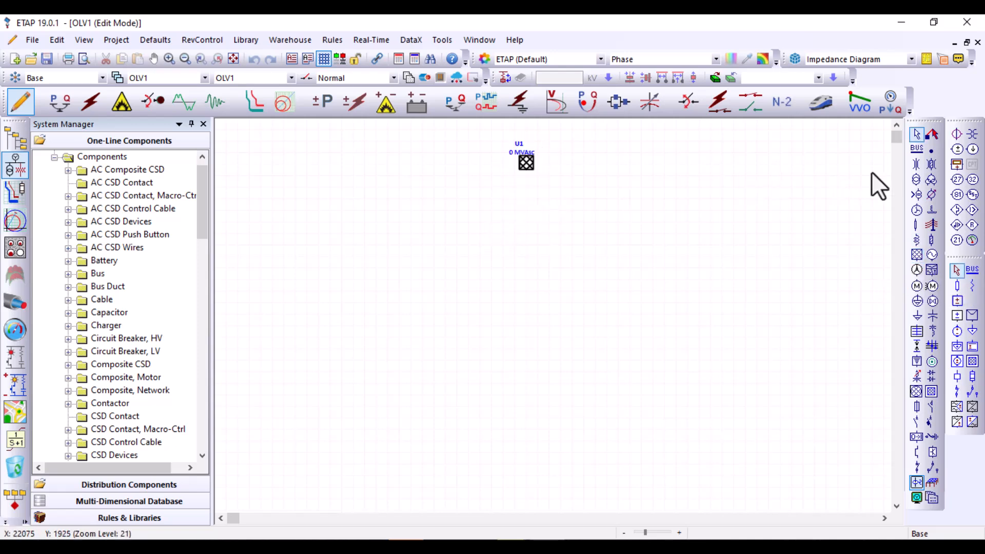
pyautogui.click(916, 150)
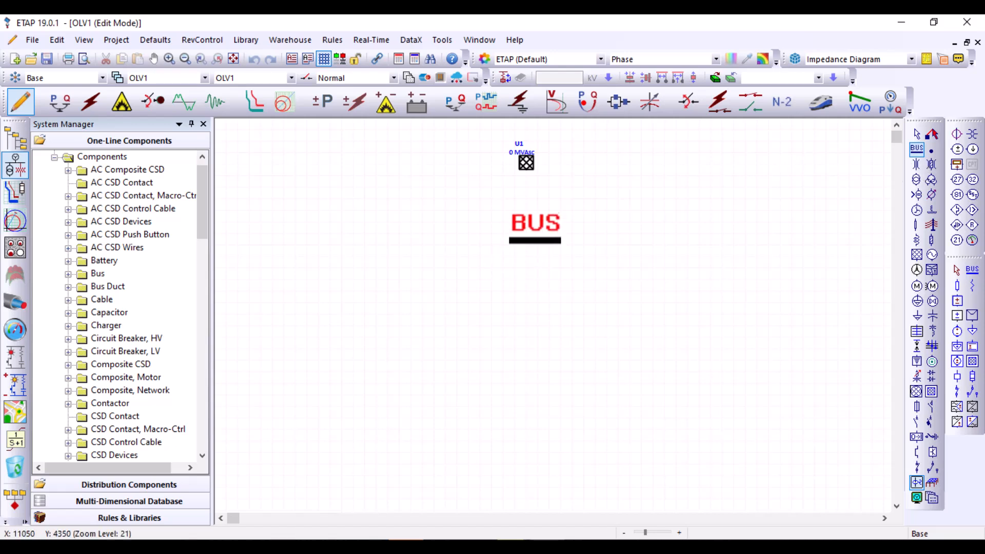
pyautogui.click(525, 199)
pyautogui.click(693, 327)
pyautogui.click(413, 335)
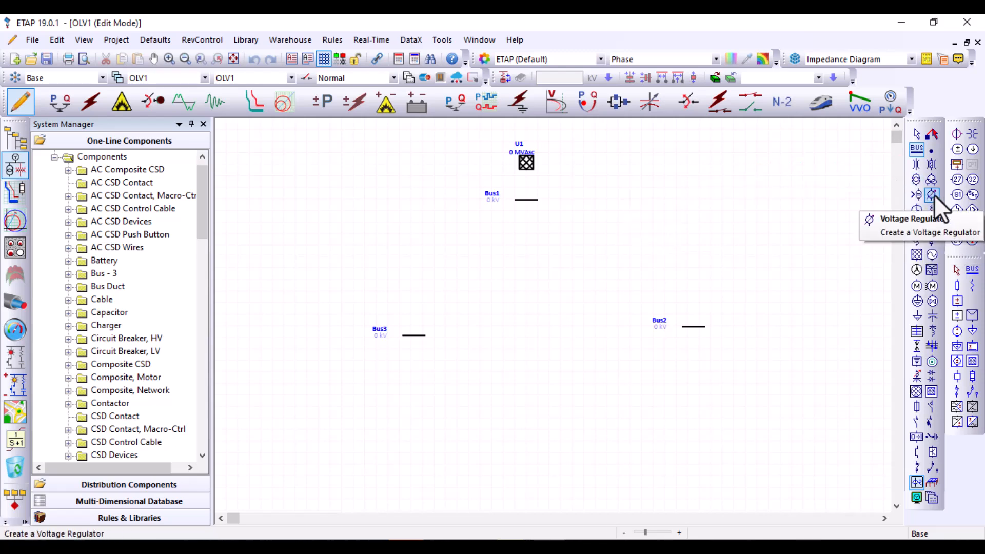
# Place a two-winding transformer above each of the two lower buses, Bus3 and Bus2
pyautogui.click(916, 179)
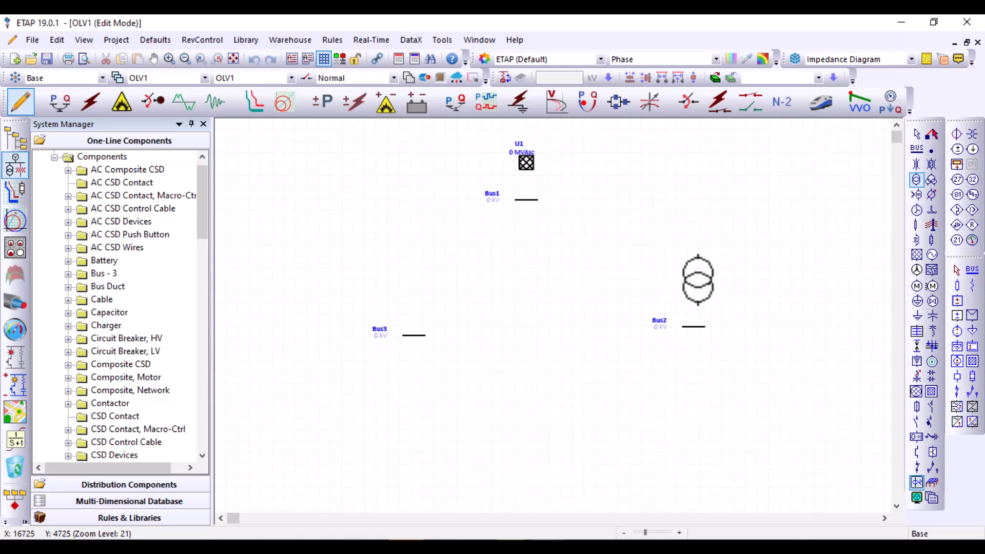
pyautogui.click(413, 280)
pyautogui.click(688, 278)
pyautogui.click(916, 134)
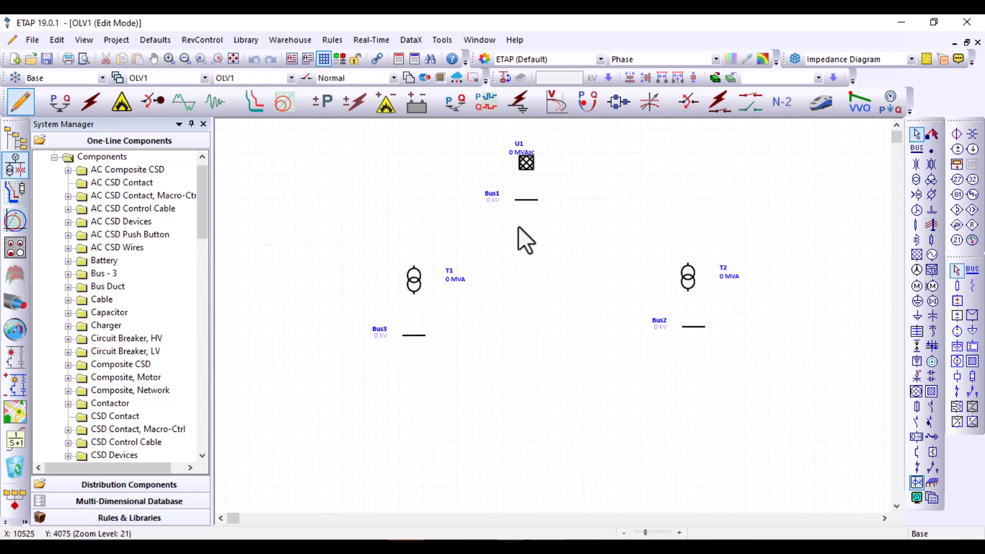
# Lengthen Bus1 so it spans both transformers and connect the primary sides of T1 and T2 to it
pyautogui.moveTo(527, 199); pyautogui.dragTo(768, 206)
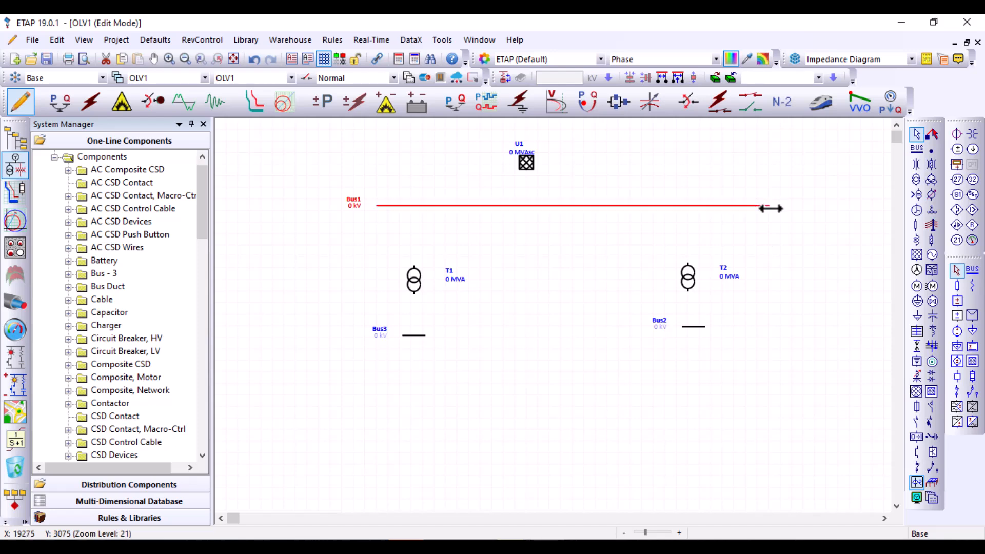
pyautogui.moveTo(685, 227); pyautogui.dragTo(688, 206)
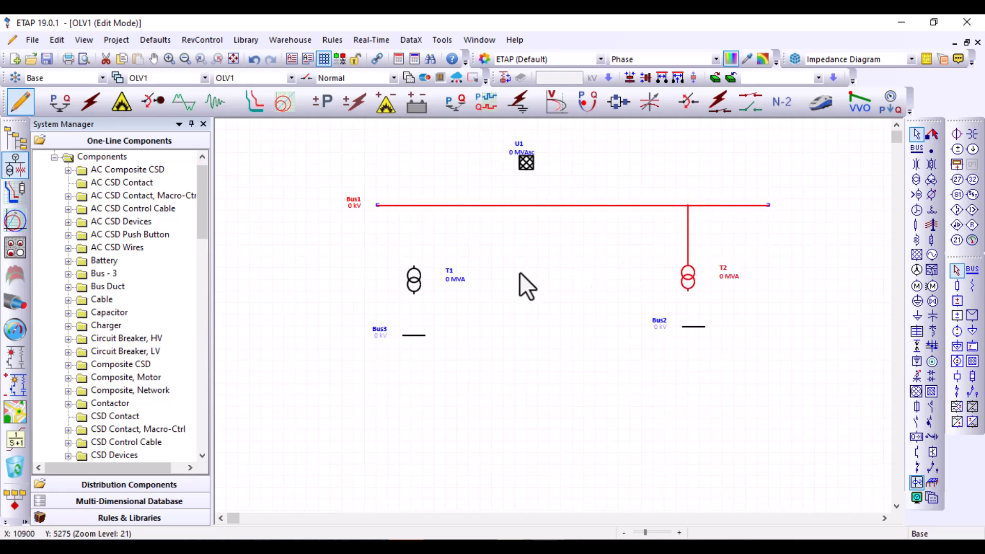
pyautogui.moveTo(413, 265); pyautogui.dragTo(411, 205)
# Connect the secondaries of T1 and T2 to Bus3 and Bus2, and extend both lower buses to the right
pyautogui.moveTo(413, 291); pyautogui.dragTo(414, 334)
pyautogui.moveTo(688, 291); pyautogui.dragTo(818, 327)
pyautogui.click(692, 327)
pyautogui.click(419, 336)
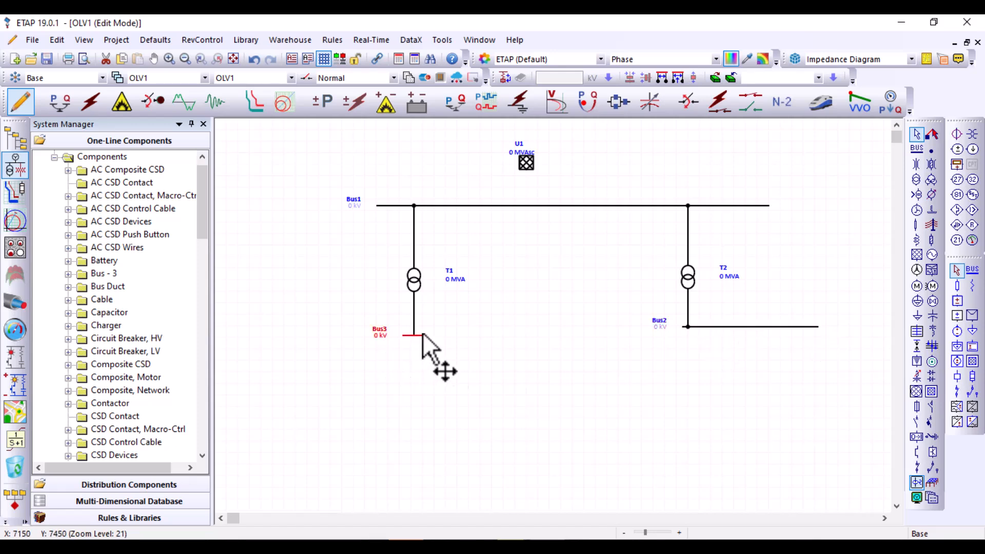
pyautogui.click(428, 335)
pyautogui.click(423, 336)
pyautogui.moveTo(434, 336); pyautogui.dragTo(579, 342)
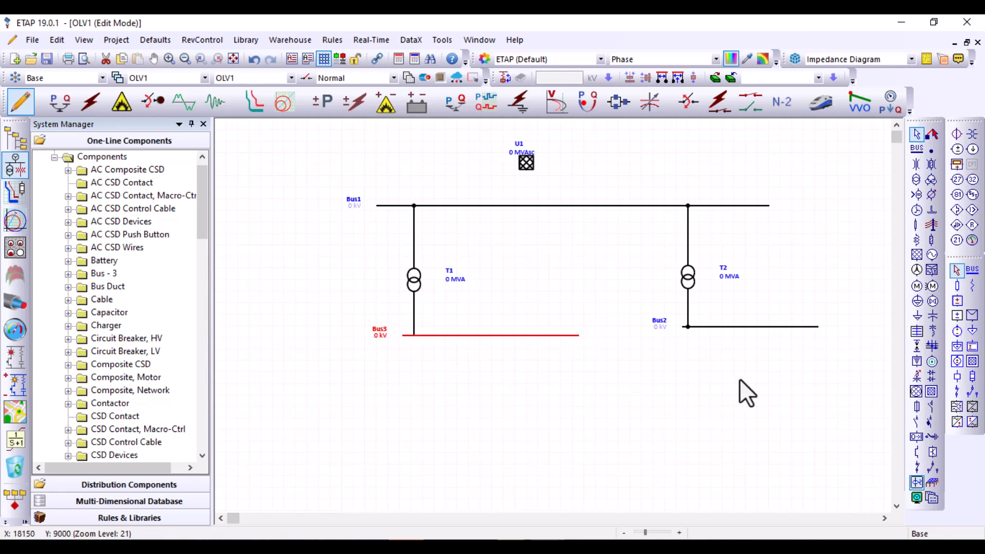
pyautogui.click(739, 380)
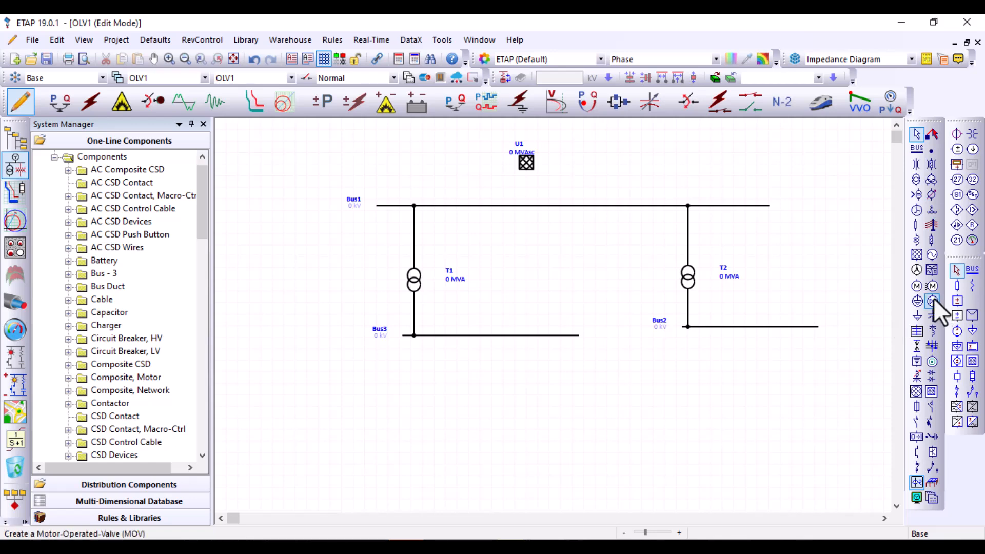
# Place two induction motors side by side below Bus2, each connected to that bus
pyautogui.click(916, 286)
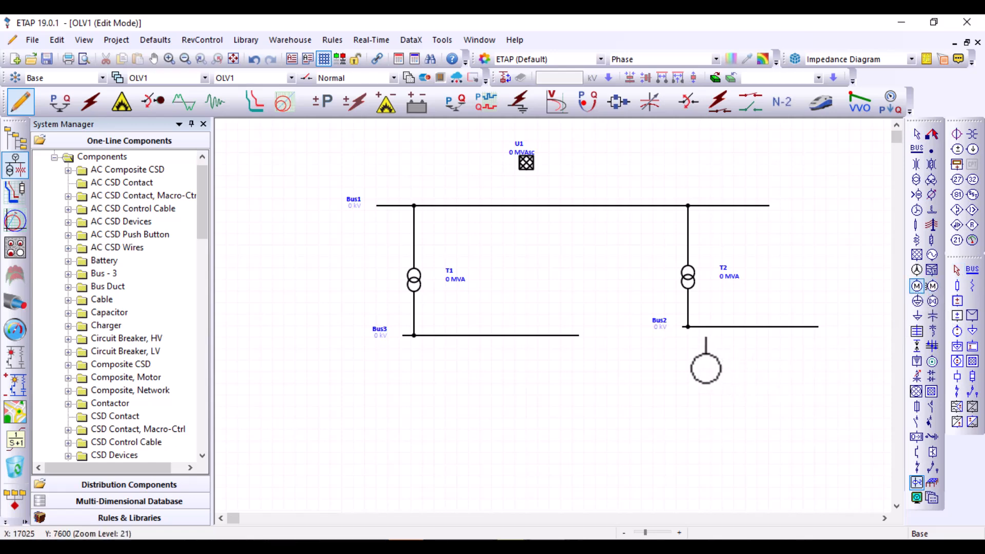
pyautogui.click(705, 373)
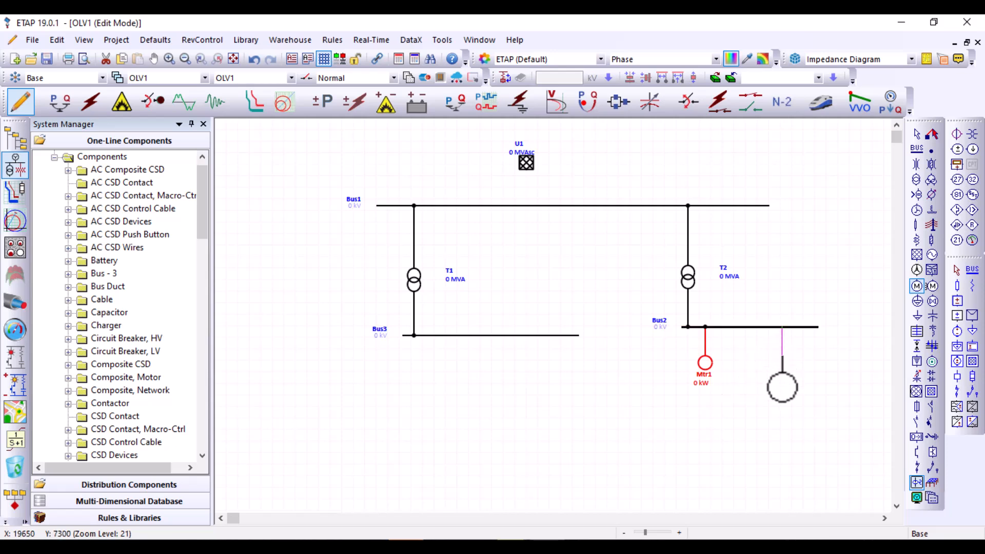
pyautogui.click(782, 367)
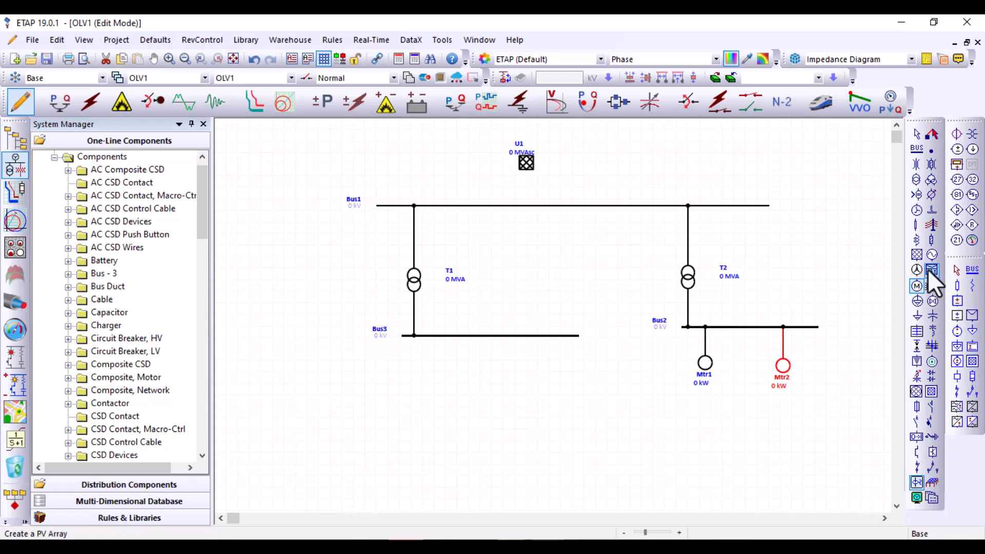
# Place a lumped load and a static load below Bus3, each connected to that bus
pyautogui.click(915, 302)
pyautogui.click(424, 367)
pyautogui.click(429, 371)
pyautogui.click(917, 315)
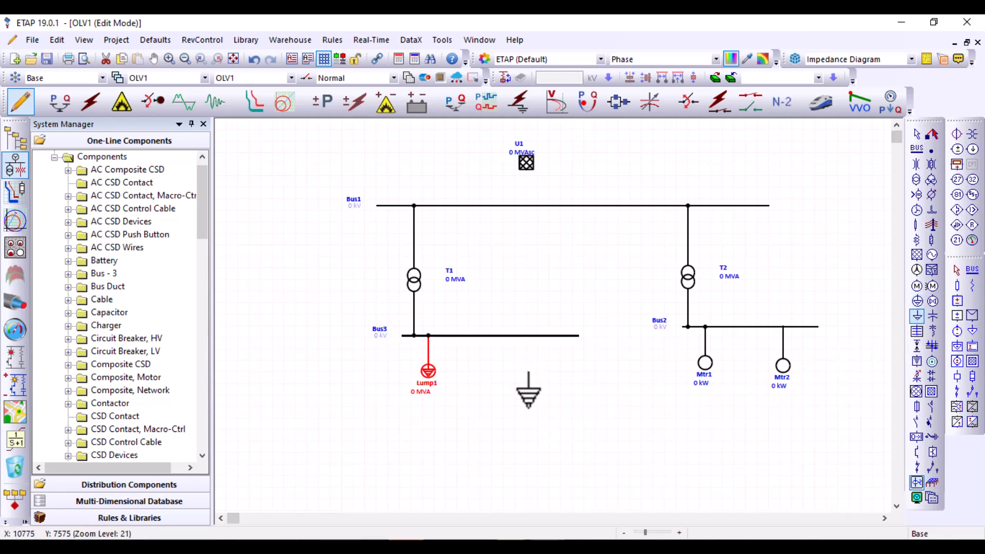
pyautogui.click(528, 382)
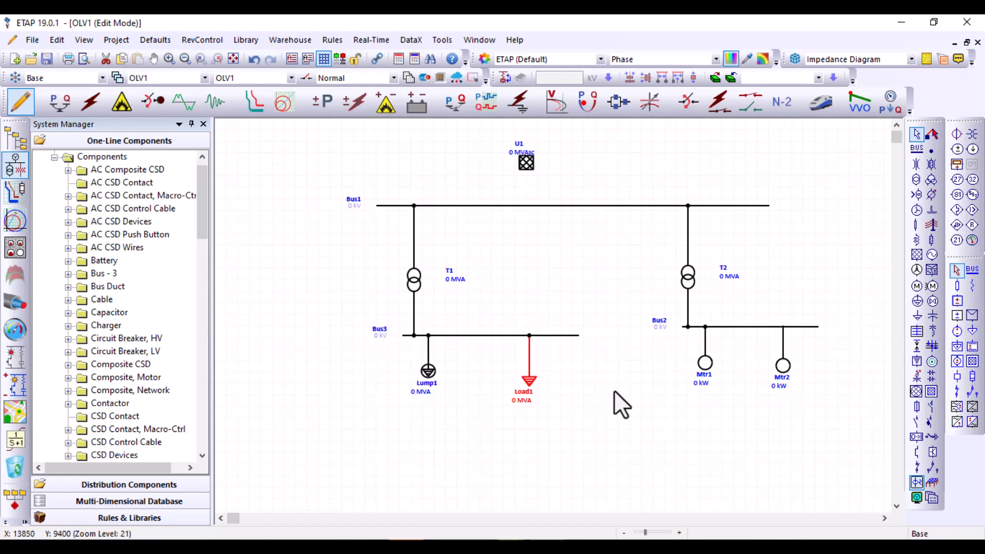
# Connect power grid U1 to Bus1 and set its rated voltage to 13.8 kV
pyautogui.moveTo(526, 170); pyautogui.dragTo(528, 205)
pyautogui.doubleClick(524, 165)
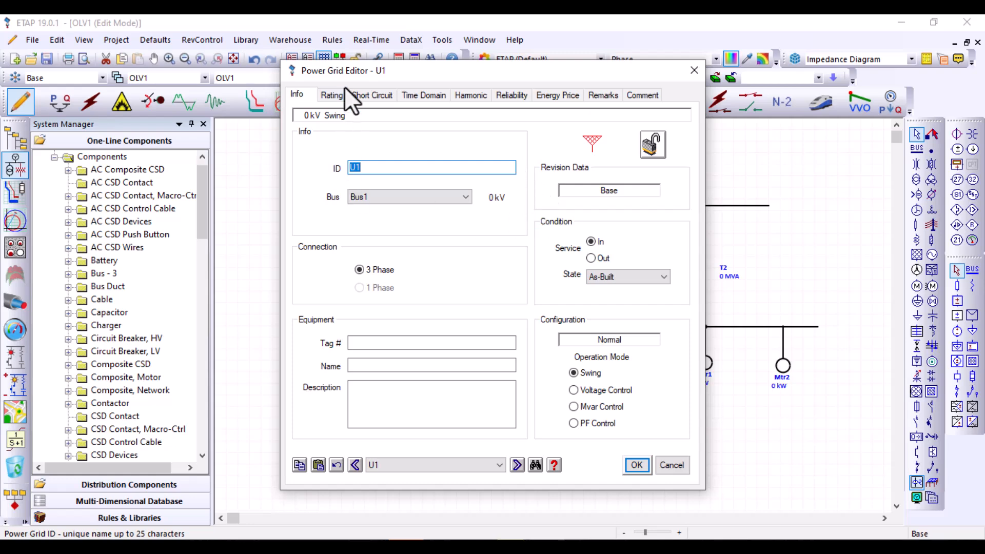
pyautogui.click(338, 92)
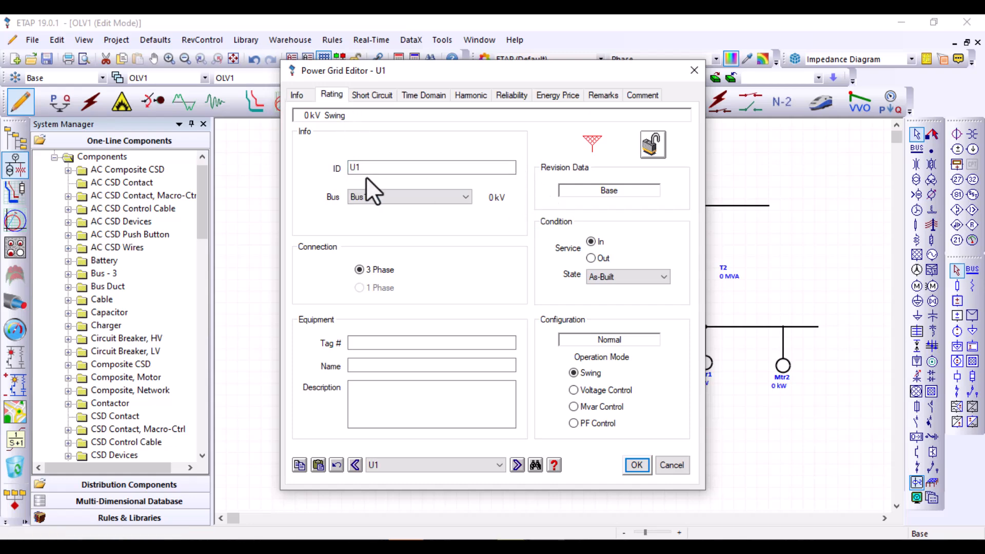
pyautogui.click(415, 144)
pyautogui.write('13.8')
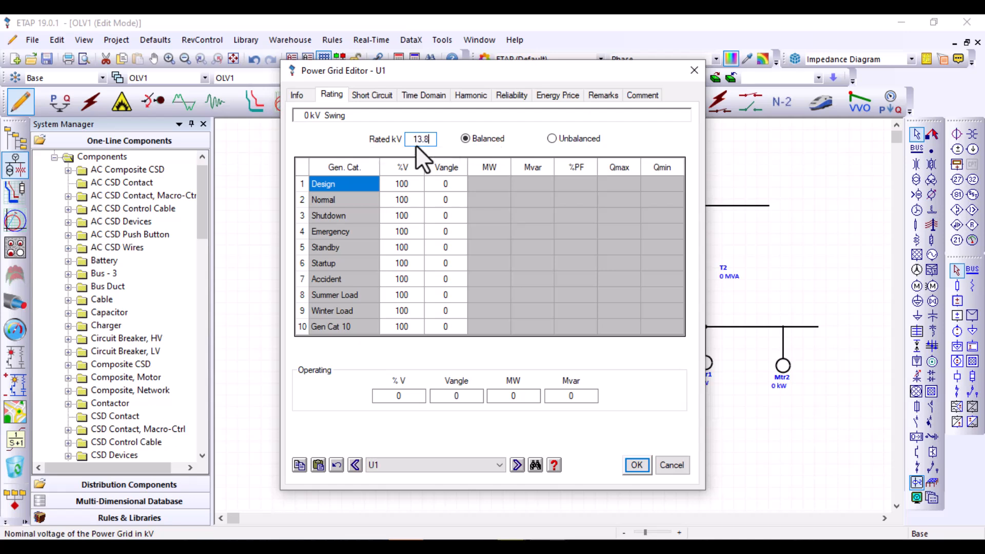
# Set the power grid's three-phase short-circuit rating to 1250 MVAsc with an X/R of 20, and accept the settings
pyautogui.click(370, 94)
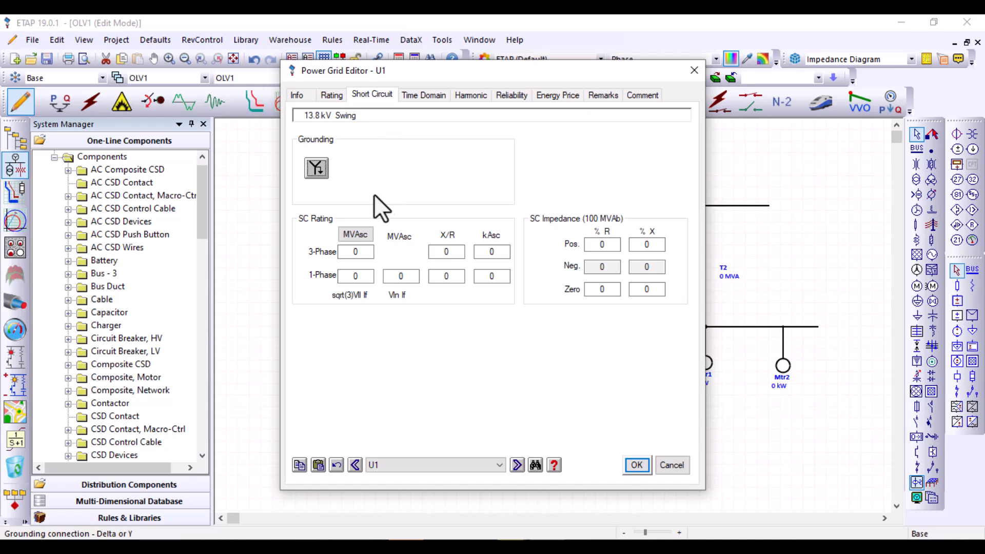
pyautogui.doubleClick(355, 252)
pyautogui.press('BackSpace')
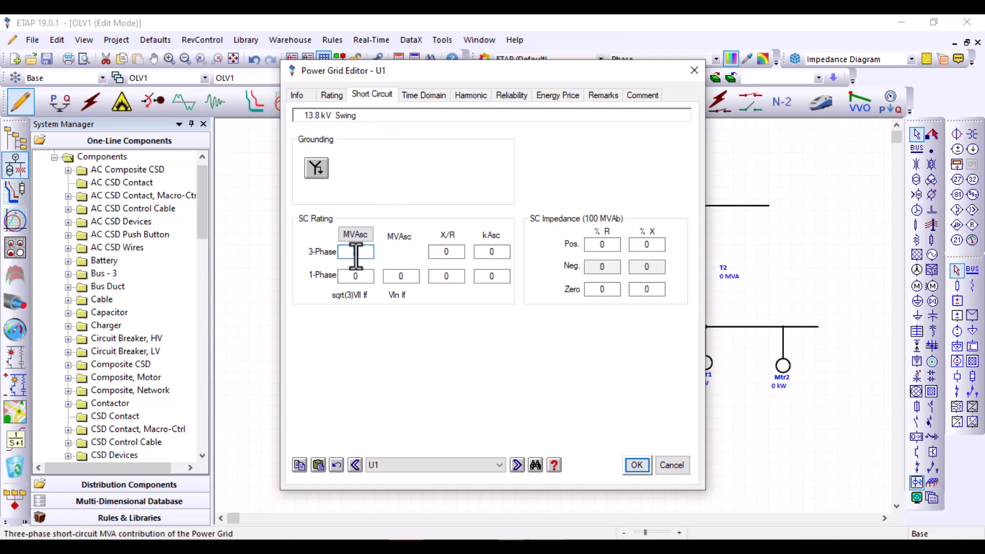
pyautogui.write('10')
pyautogui.write('50')
pyautogui.click(446, 252)
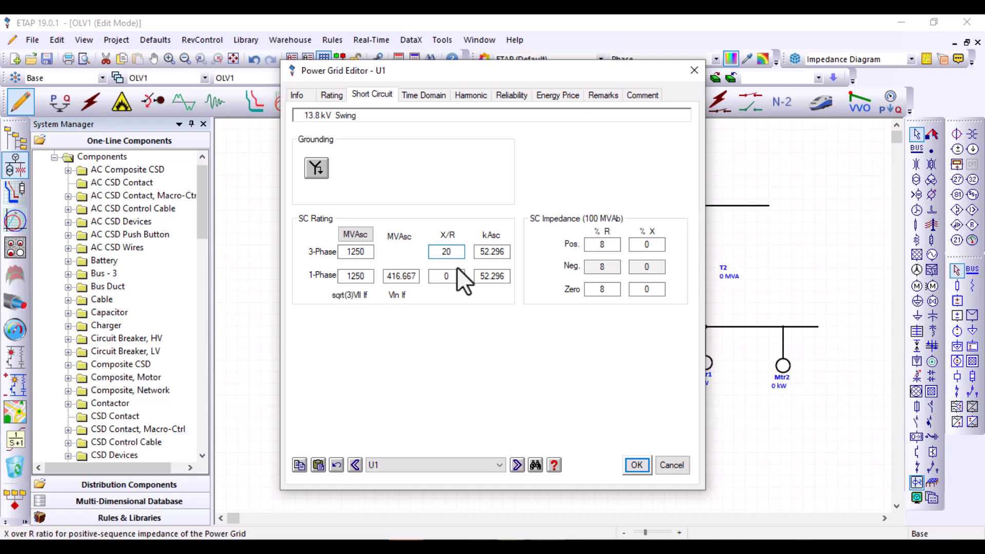
pyautogui.click(636, 464)
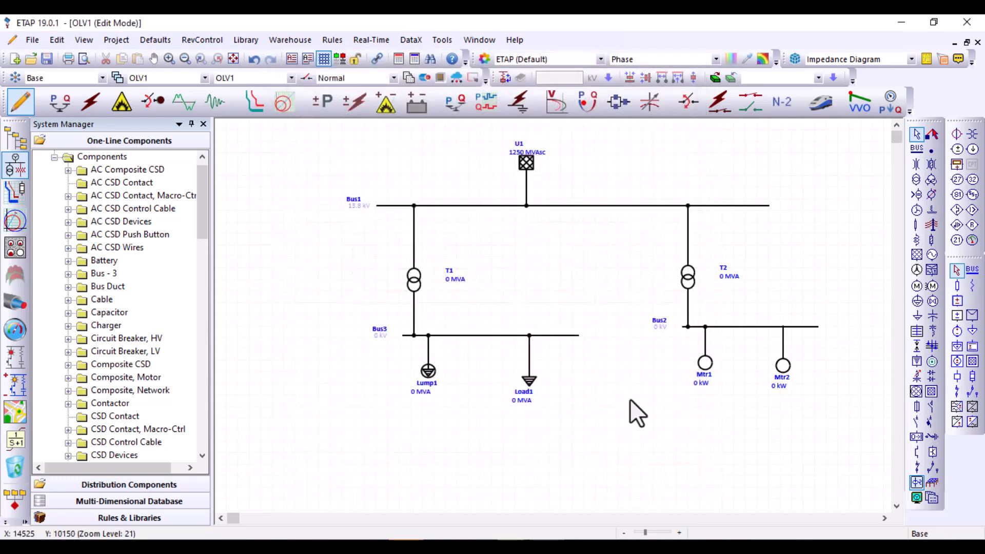
# Set transformer T1's secondary voltage to 4.16 kV and its rated power to 5 MVA
pyautogui.doubleClick(415, 278)
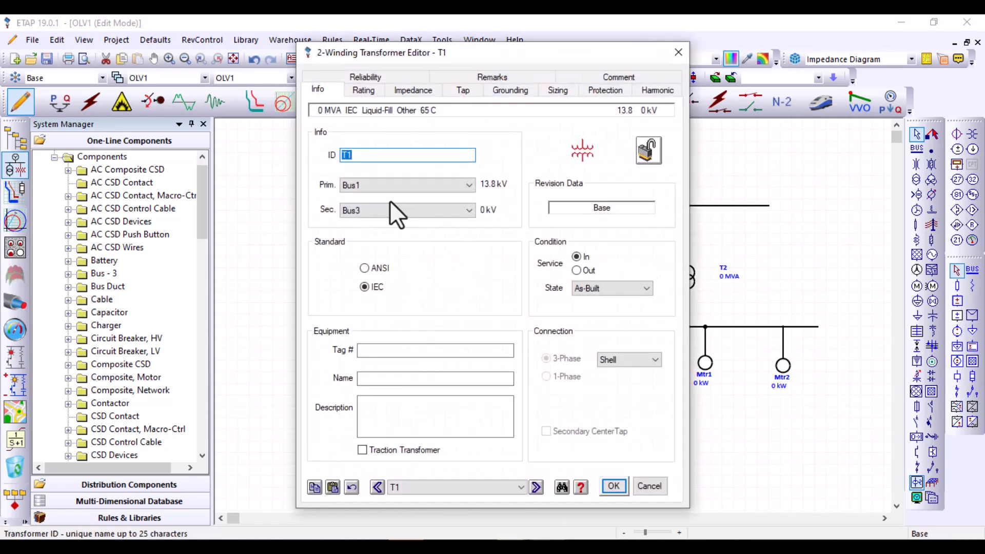
pyautogui.click(362, 90)
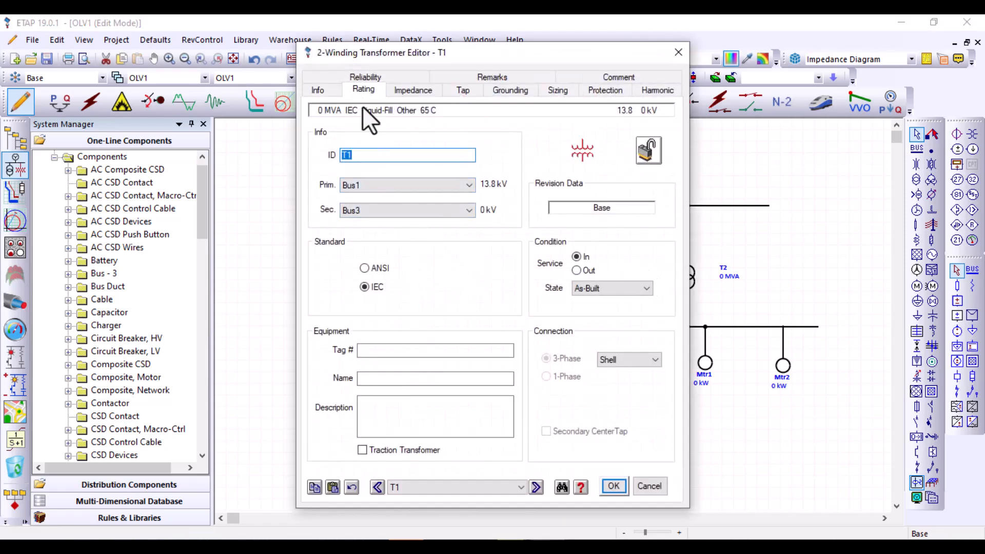
pyautogui.click(378, 178)
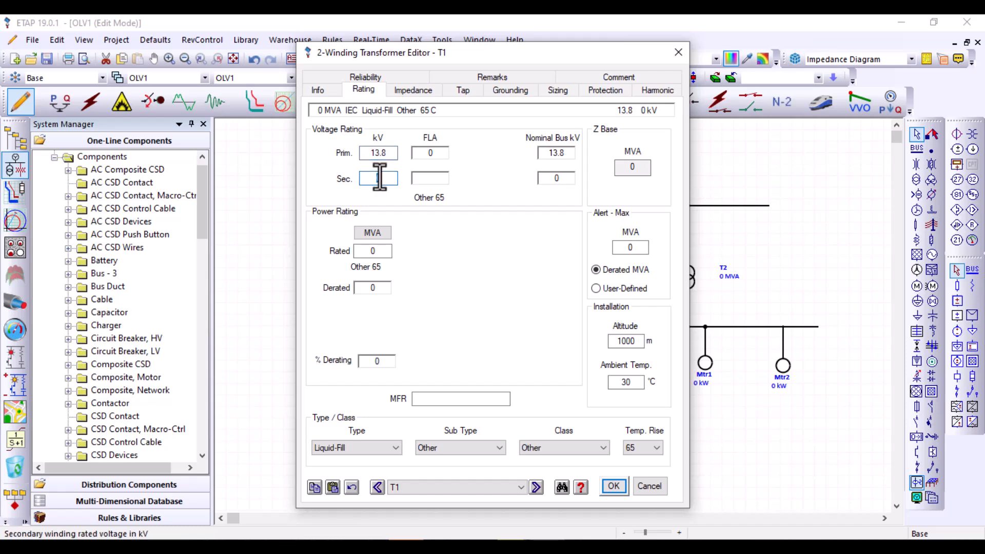
pyautogui.write('4.16')
pyautogui.click(373, 251)
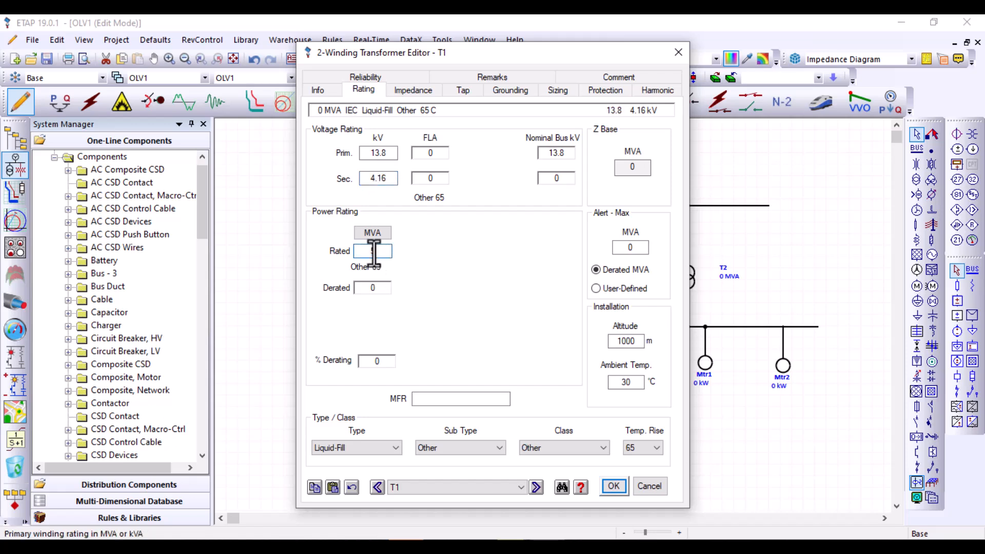
pyautogui.write('5')
pyautogui.press('Tab')
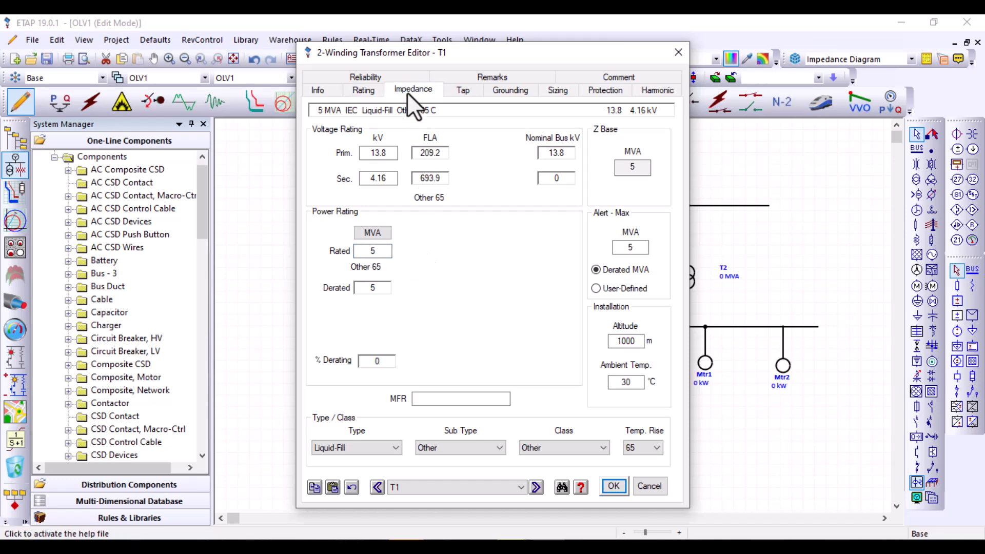
# Apply the typical Z and X/R impedance values to transformer T1 and accept its settings
pyautogui.click(407, 93)
pyautogui.click(399, 228)
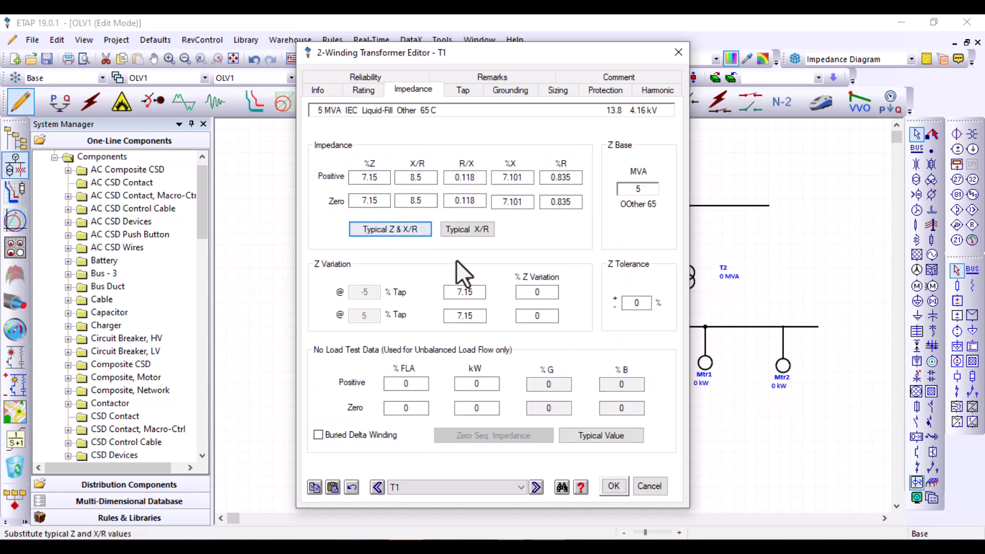
pyautogui.click(620, 491)
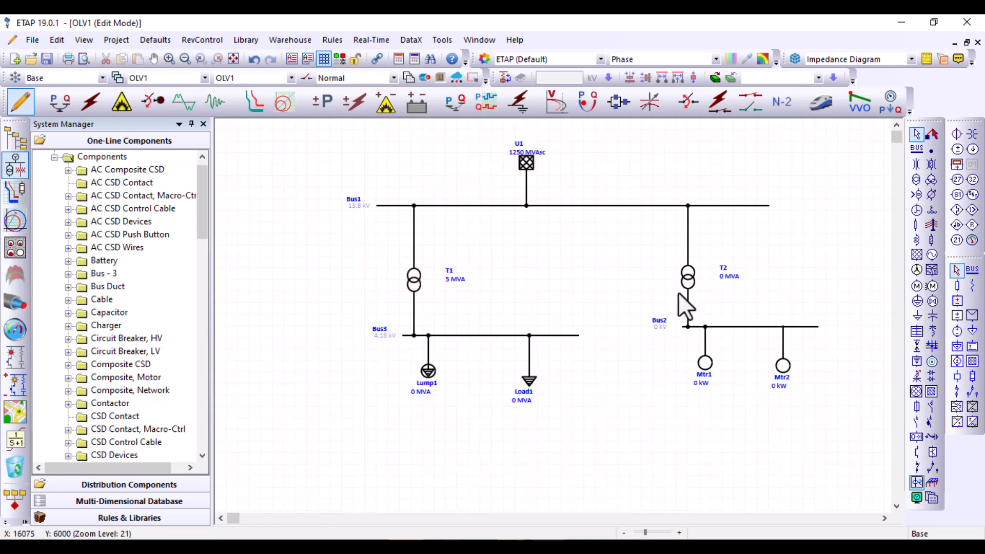
# Set transformer T2's secondary voltage to 4.16 kV and its rated power to 5 MVA
pyautogui.doubleClick(687, 280)
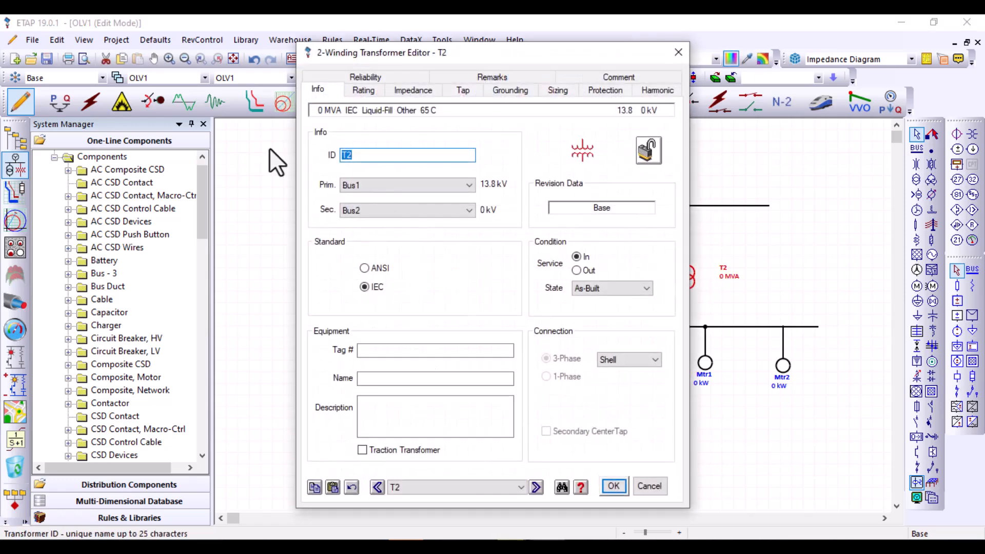
pyautogui.click(374, 92)
pyautogui.click(391, 180)
pyautogui.write('4.16')
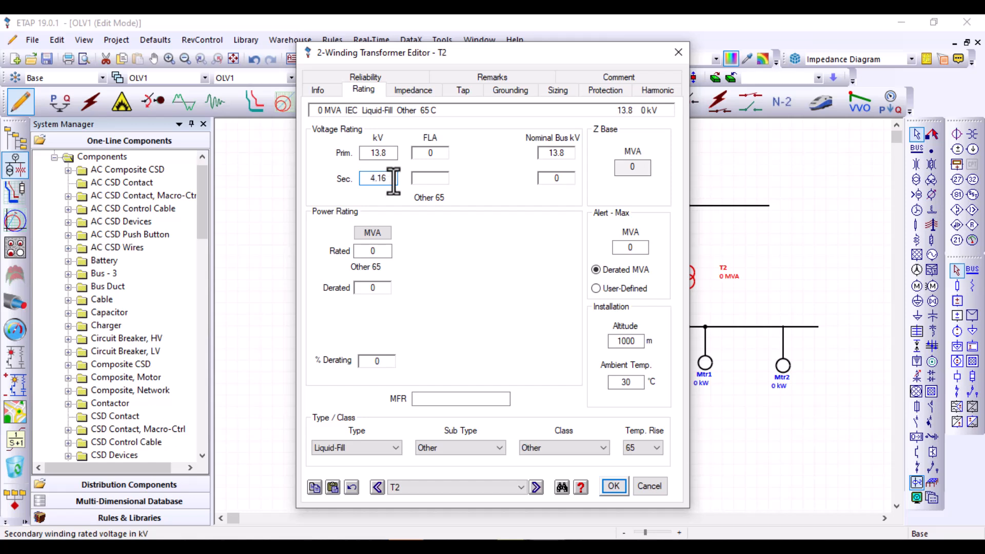
pyautogui.click(374, 252)
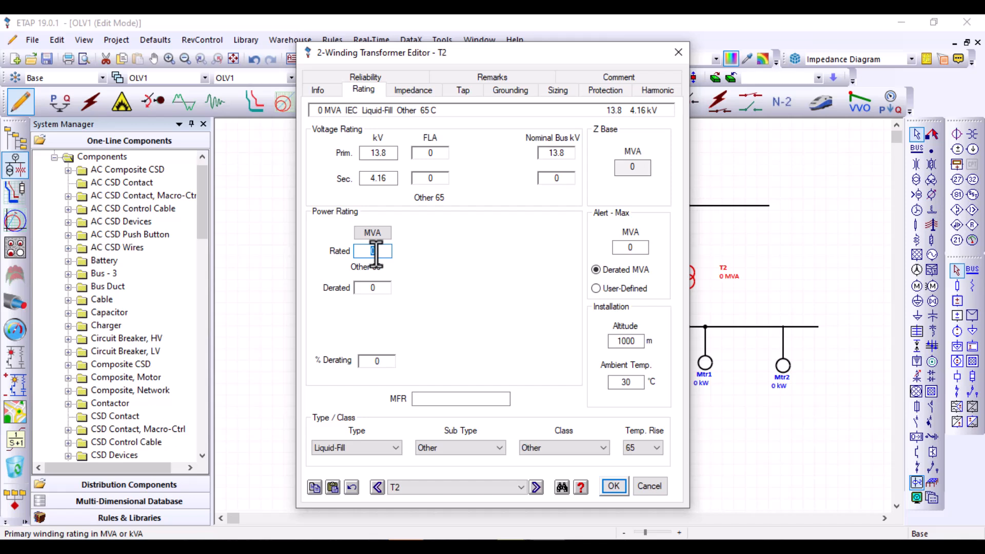
pyautogui.write('5')
pyautogui.click(430, 226)
# Apply the typical Z and X/R impedance and typical no-load test values to transformer T2, and accept its settings
pyautogui.click(405, 88)
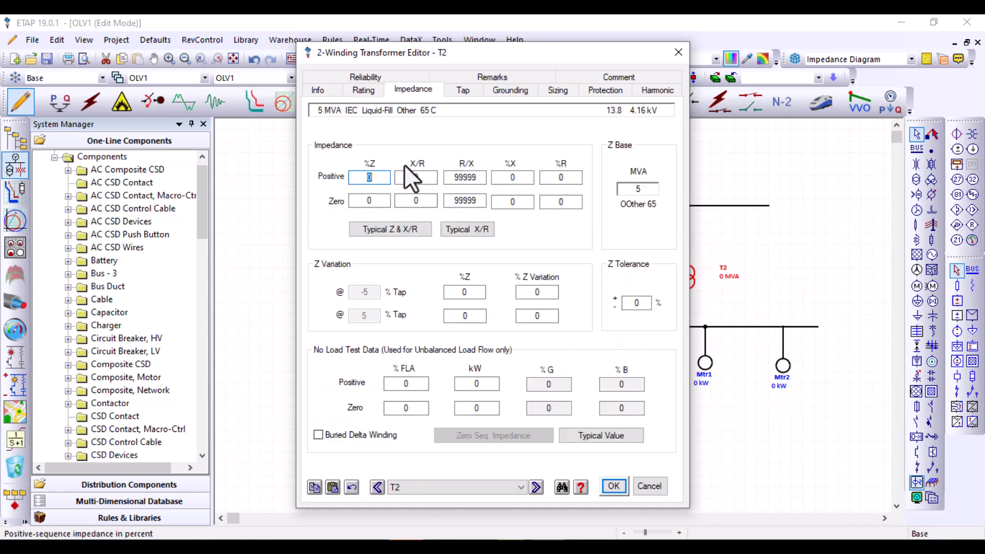
pyautogui.click(388, 230)
pyautogui.click(605, 439)
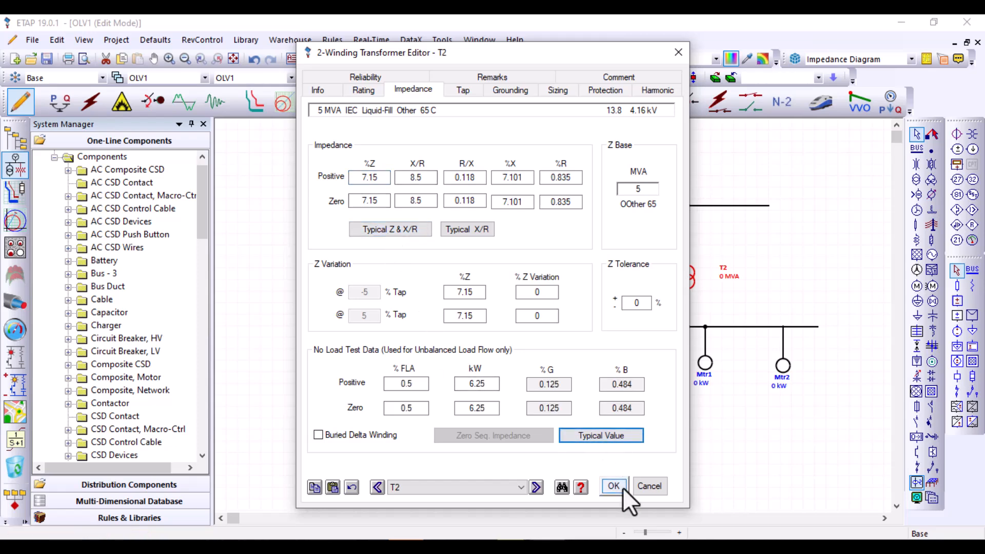
pyautogui.click(622, 486)
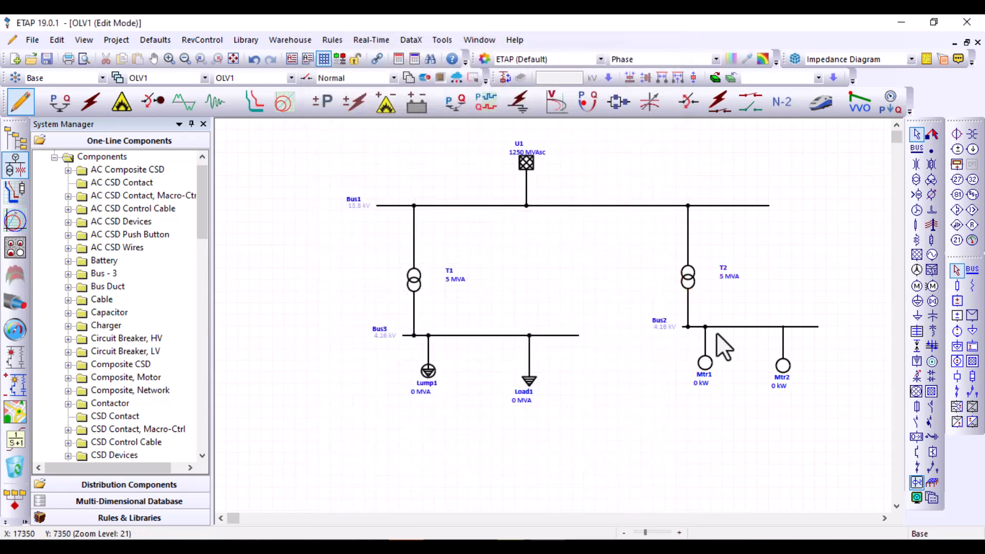
# Insert high-voltage circuit breakers on the primary and secondary sides of transformers T2 and T1
pyautogui.click(916, 422)
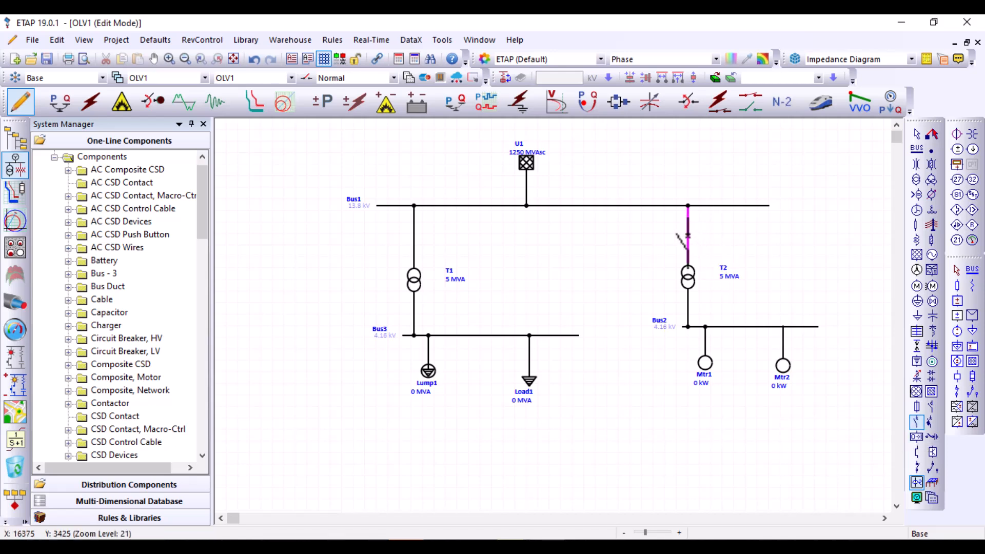
pyautogui.click(687, 236)
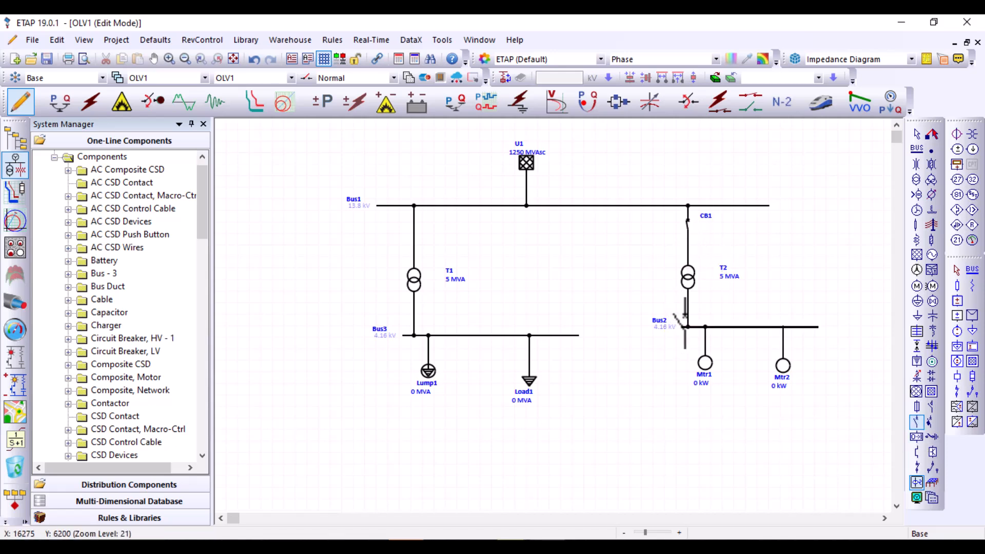
pyautogui.click(687, 303)
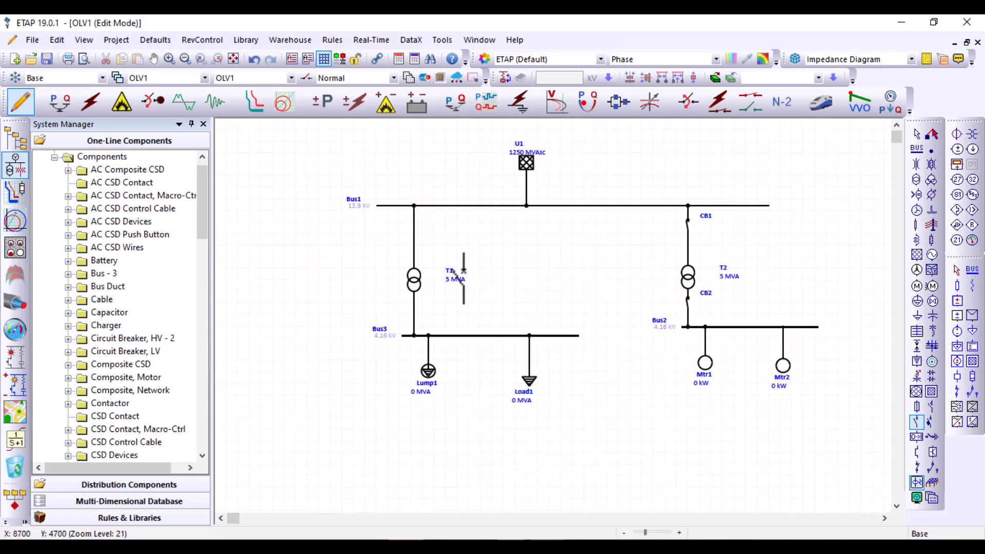
pyautogui.click(414, 239)
pyautogui.click(414, 319)
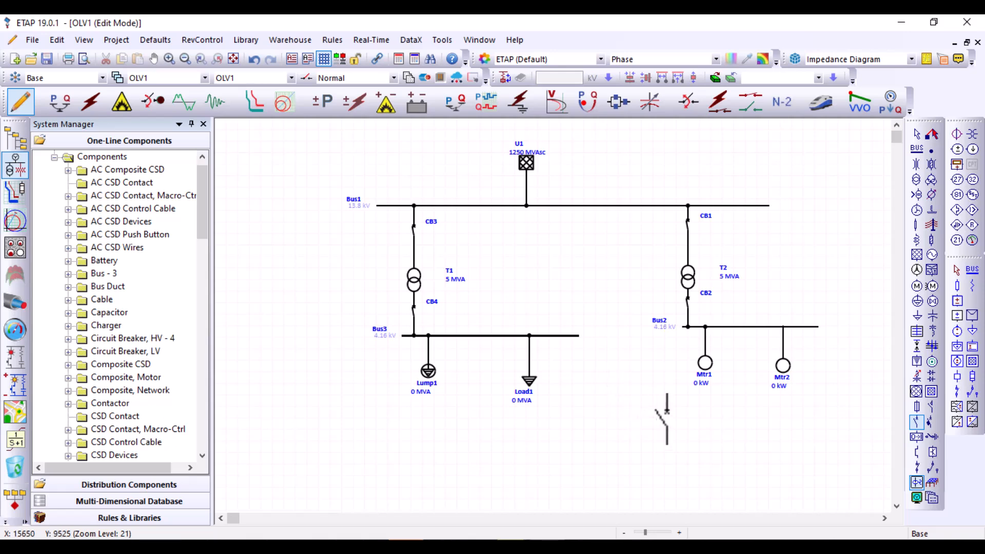
# Insert high-voltage circuit breakers on the feeders of Mtr2, Mtr1, Load1 and Lump1, and end placement
pyautogui.click(783, 338)
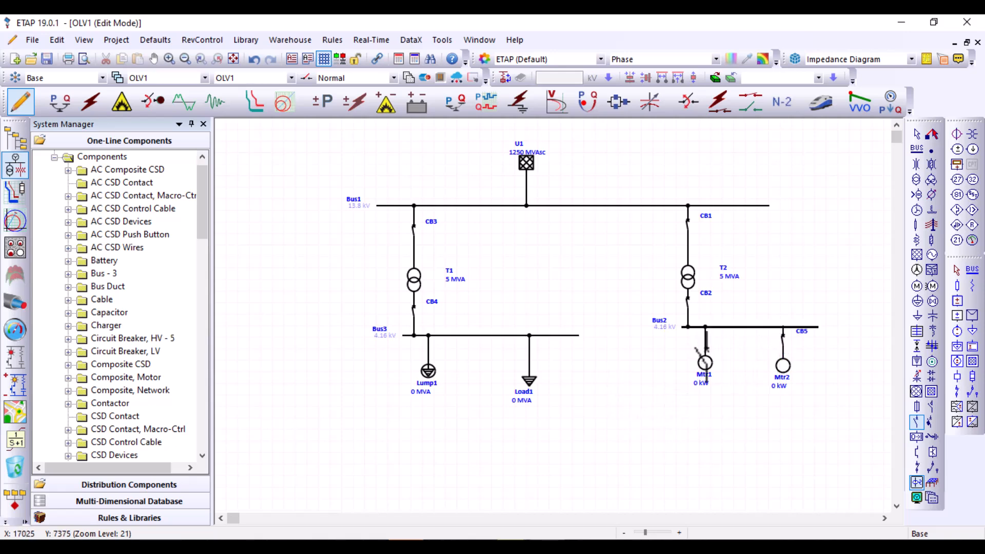
pyautogui.click(705, 341)
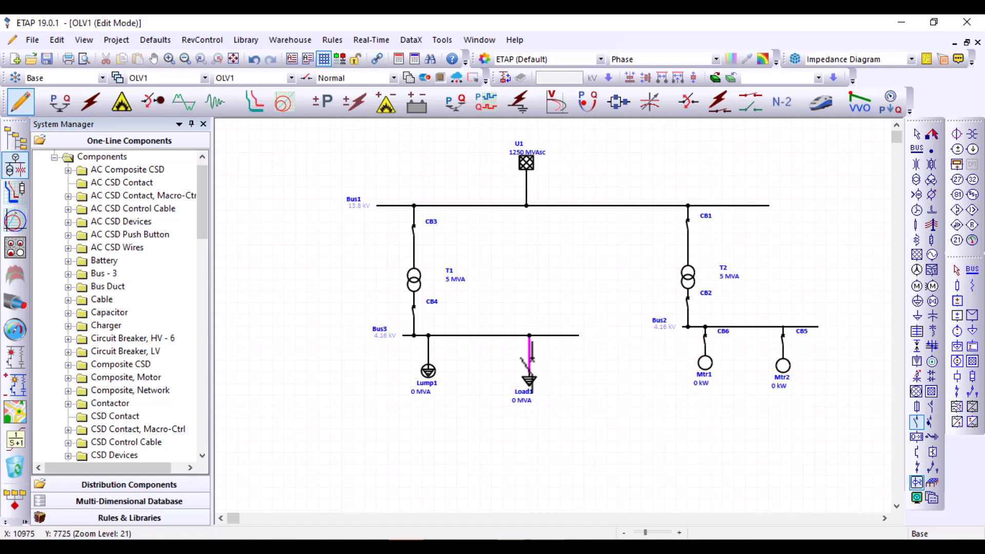
pyautogui.click(530, 353)
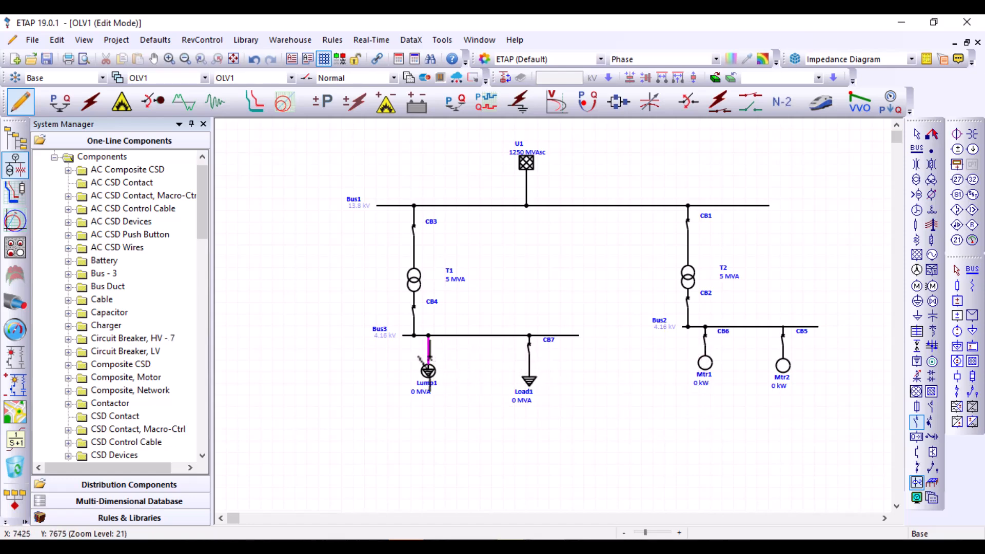
pyautogui.click(427, 355)
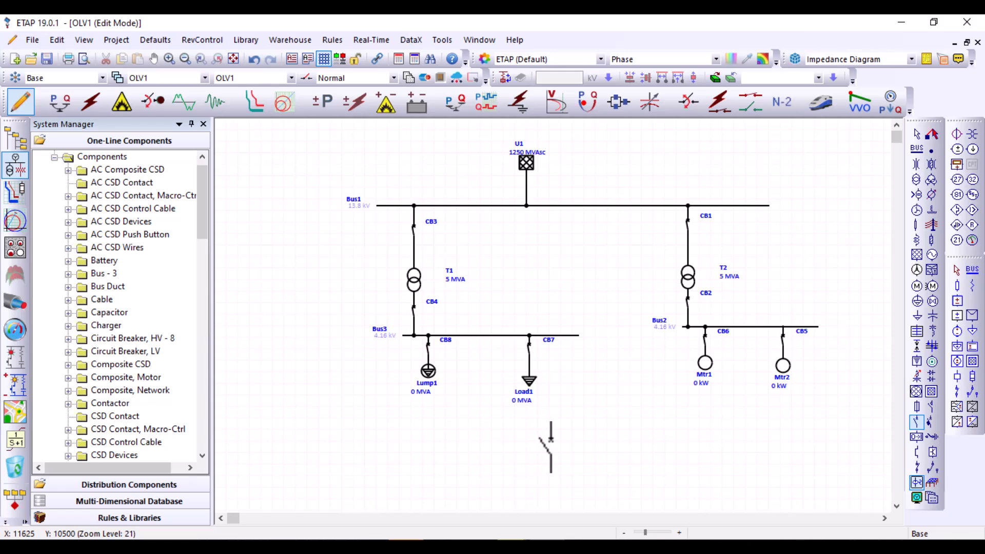
pyautogui.click(916, 136)
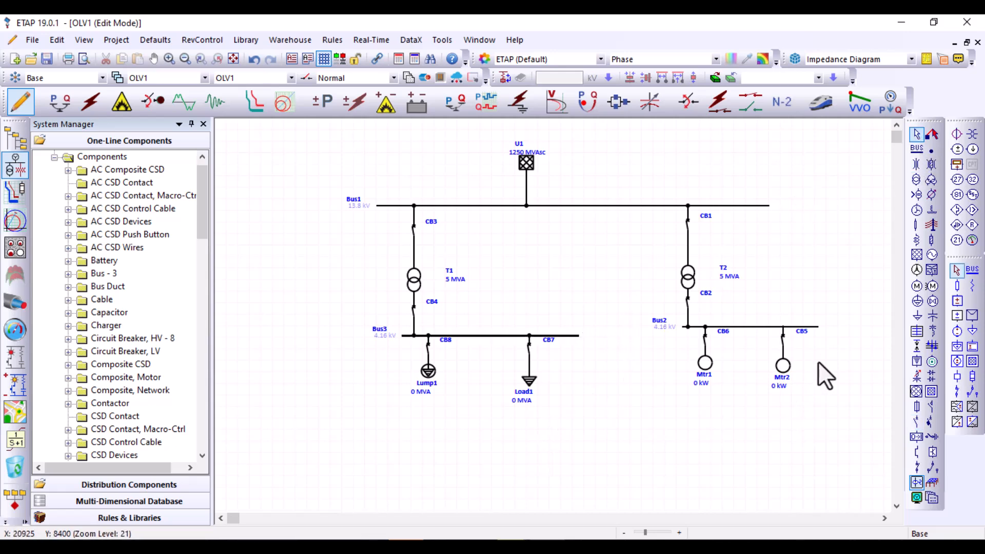
# Move both motors, both loads and their feeder breakers together slightly farther below their buses
pyautogui.moveTo(387, 439); pyautogui.dragTo(385, 439)
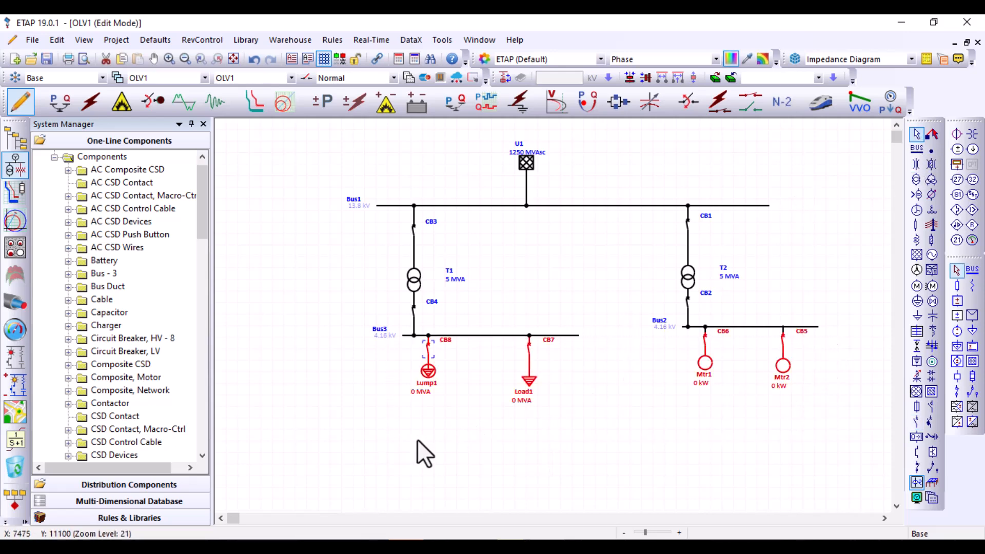
pyautogui.moveTo(786, 374); pyautogui.dragTo(785, 386)
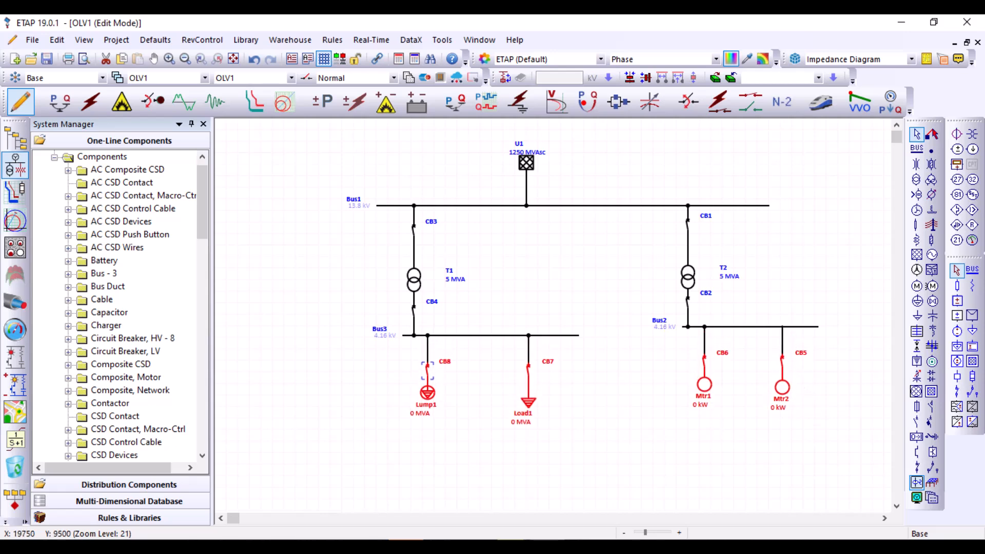
pyautogui.click(813, 420)
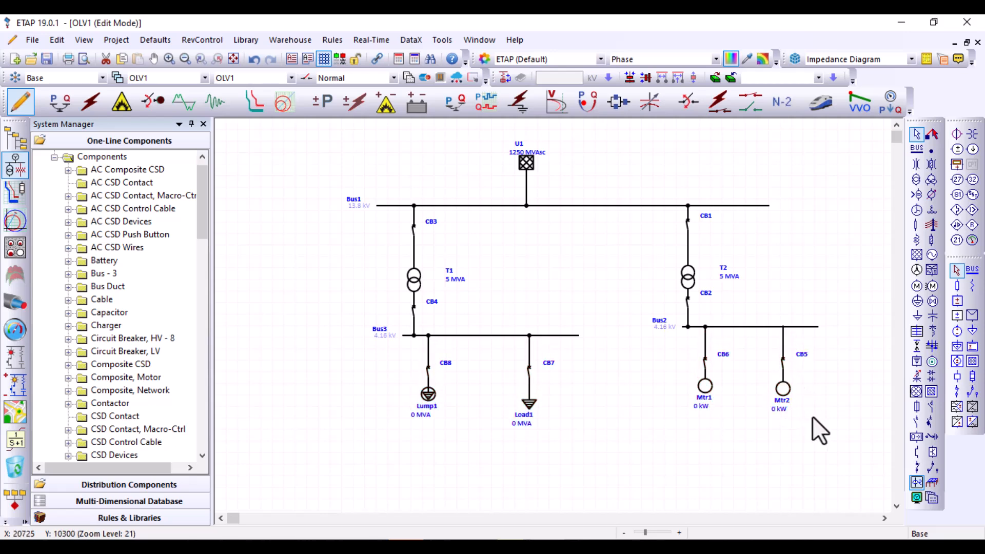
# Set motor Mtr2's nameplate rating to 100 HP and use the NEC typical nameplate data
pyautogui.doubleClick(784, 387)
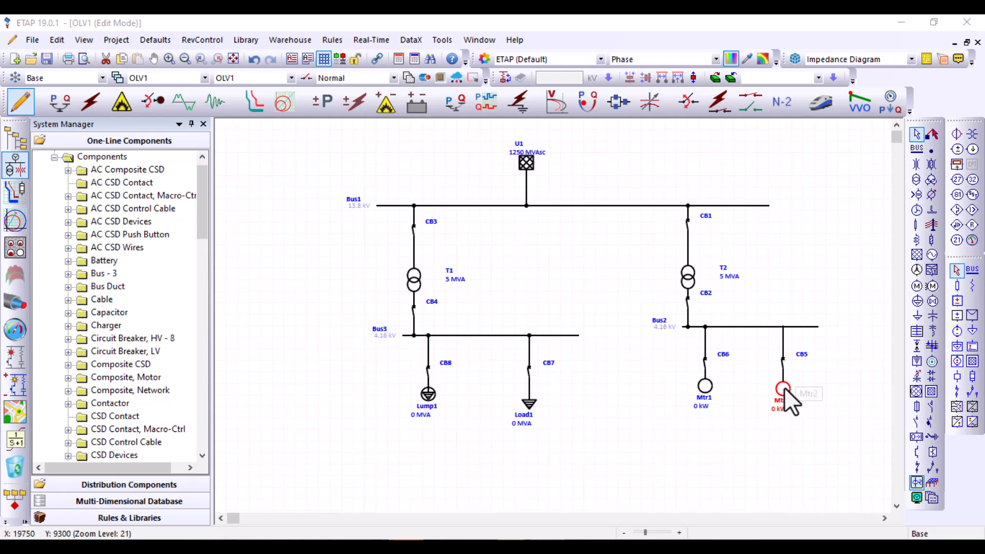
pyautogui.click(377, 81)
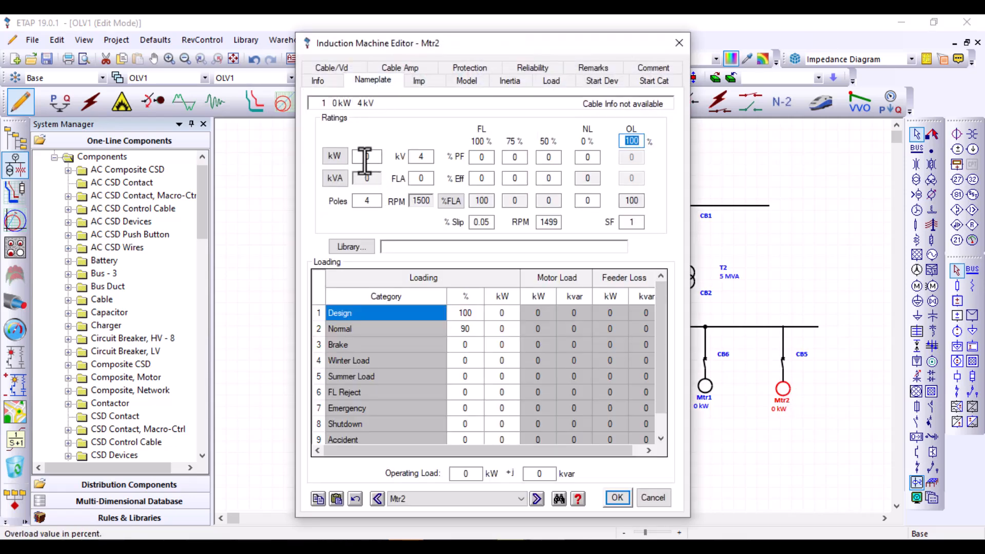
pyautogui.click(333, 155)
pyautogui.click(361, 155)
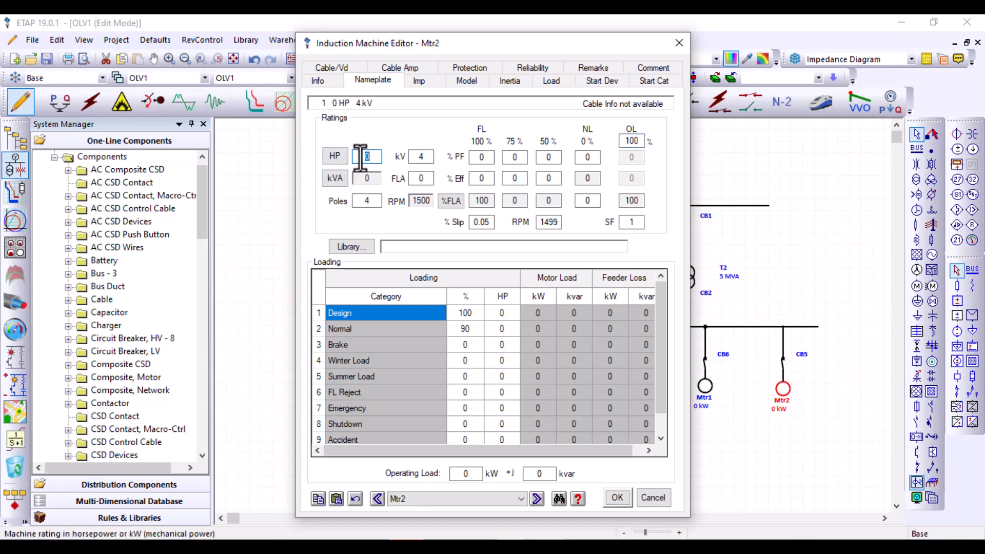
pyautogui.write('100')
pyautogui.press('Tab')
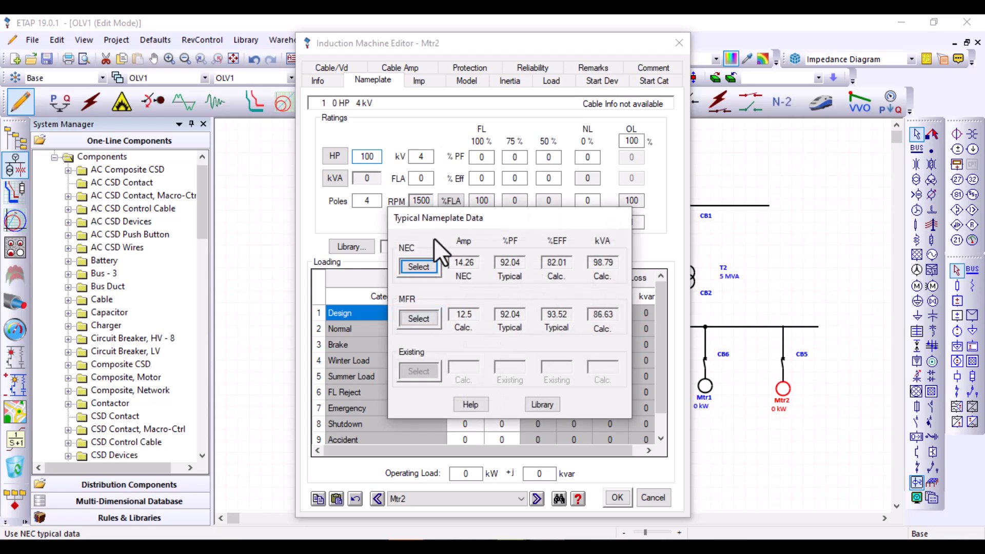
pyautogui.click(418, 266)
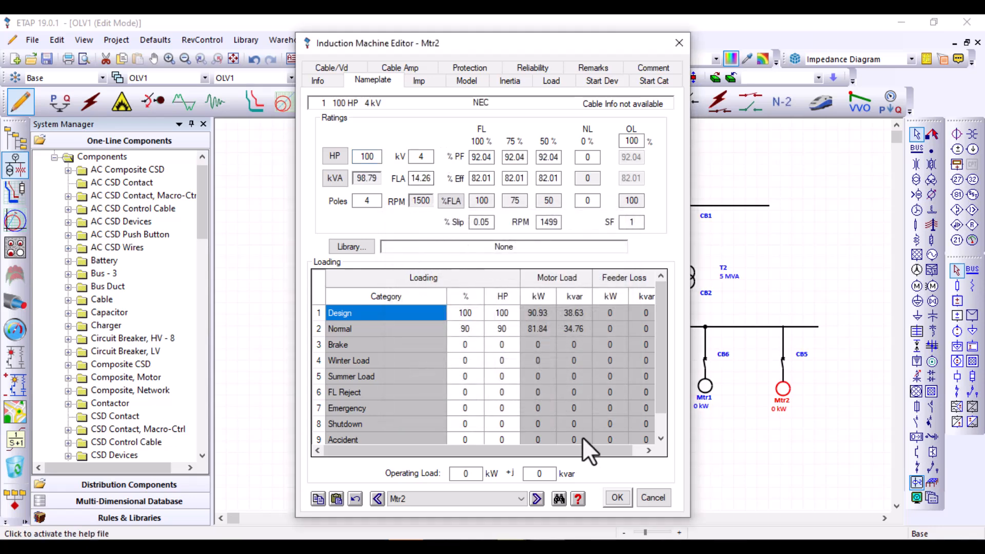
# Review motor Mtr2's impedance and model data, and accept its settings
pyautogui.click(434, 81)
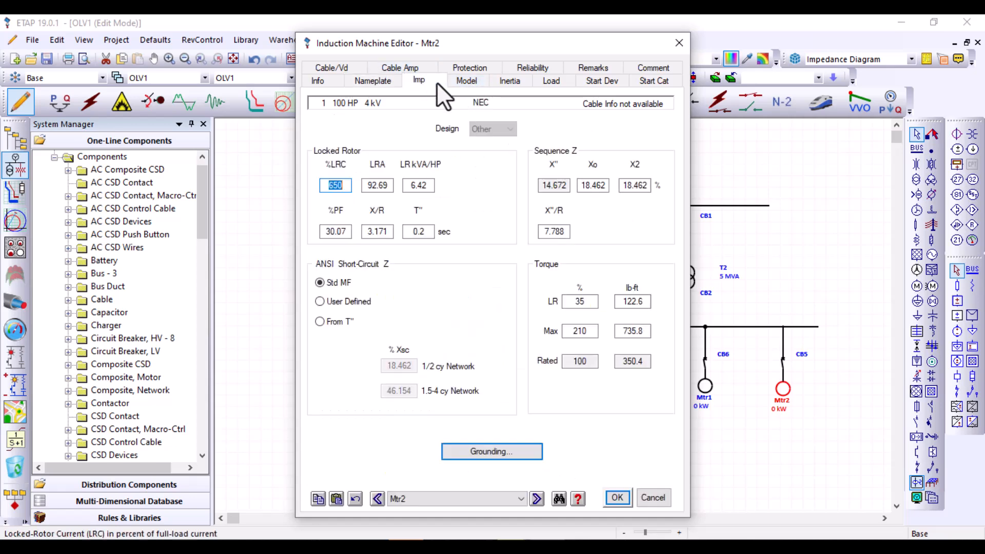
pyautogui.click(481, 85)
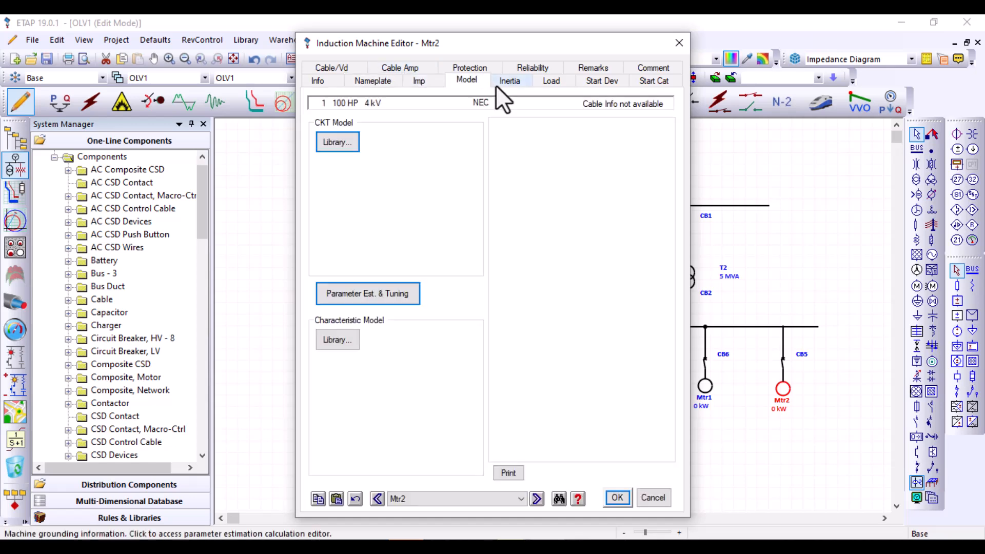
pyautogui.click(610, 498)
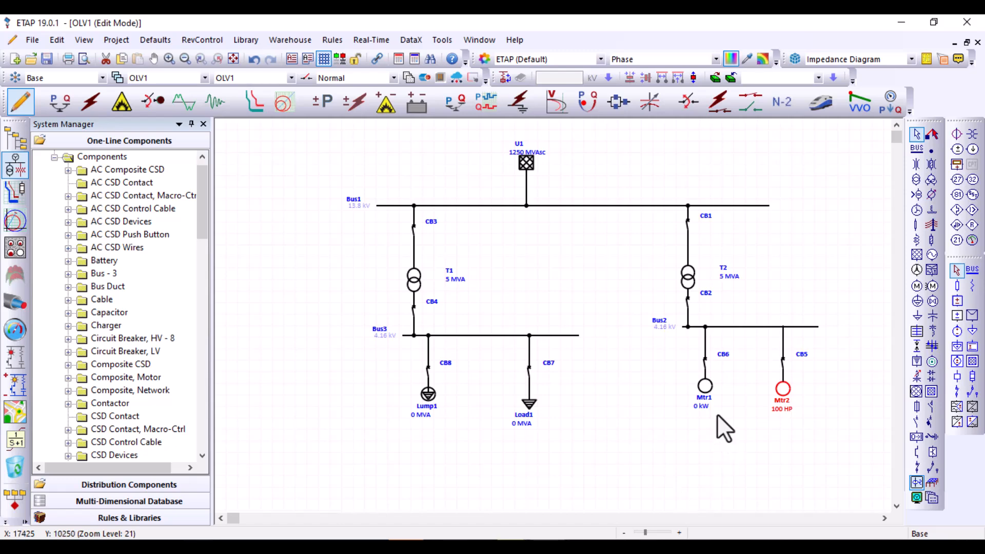
# Set motor Mtr1's nameplate rating to 50 HP with the NEC typical nameplate data, and accept its settings
pyautogui.click(710, 386)
pyautogui.doubleClick(709, 386)
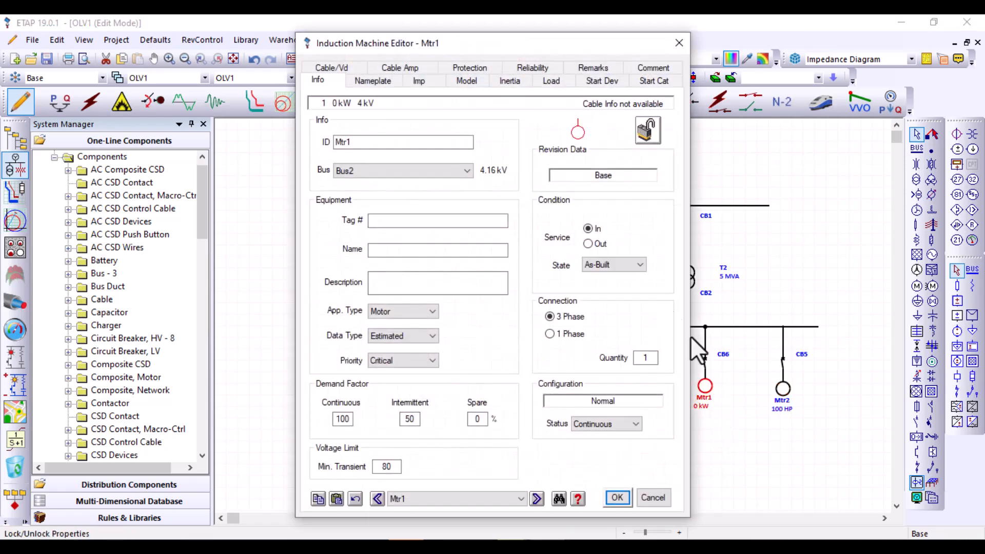
pyautogui.click(382, 84)
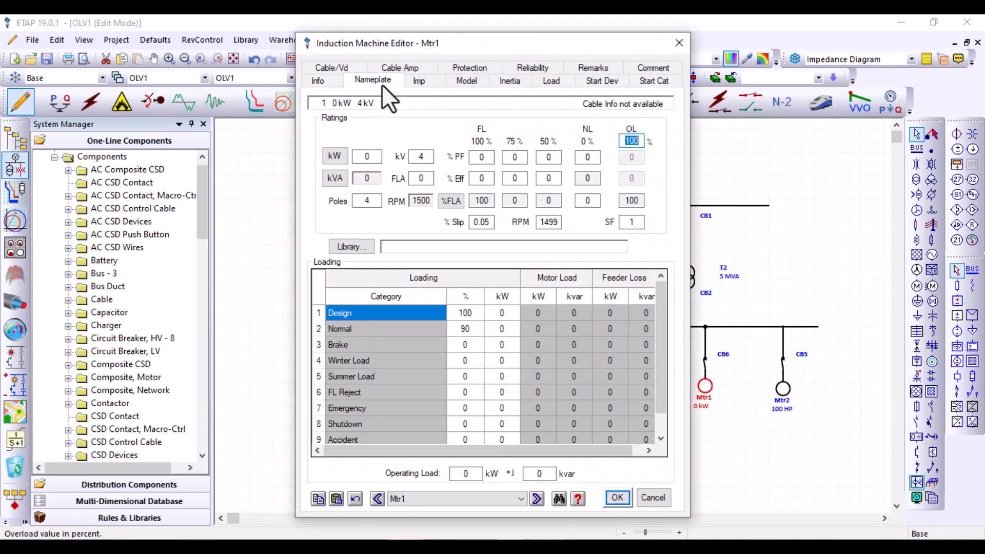
pyautogui.click(334, 156)
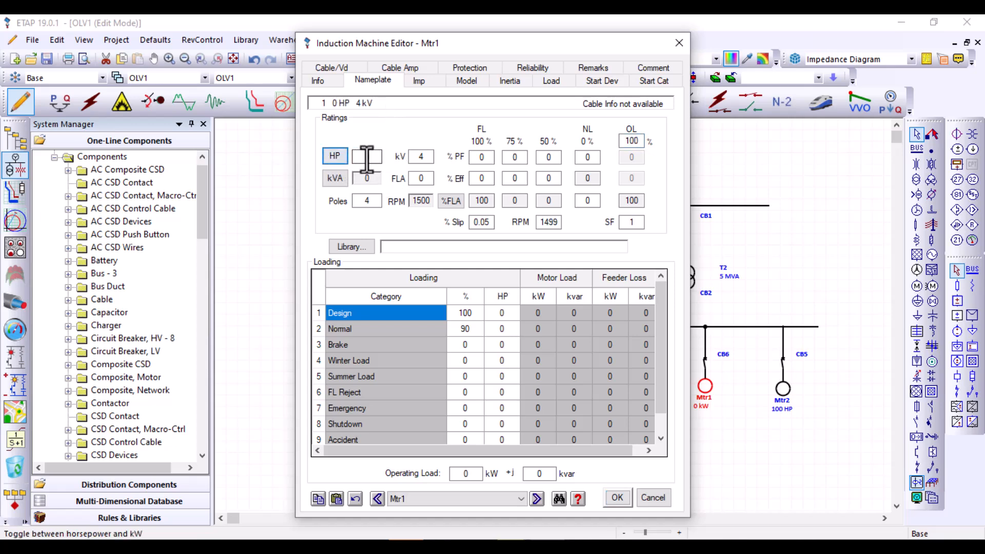
pyautogui.click(368, 157)
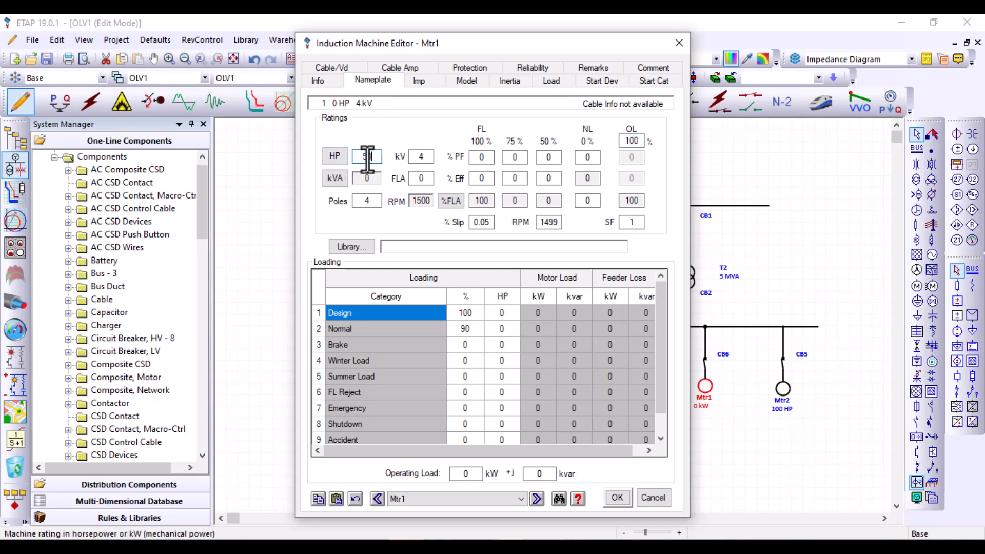
pyautogui.write('50')
pyautogui.click(335, 155)
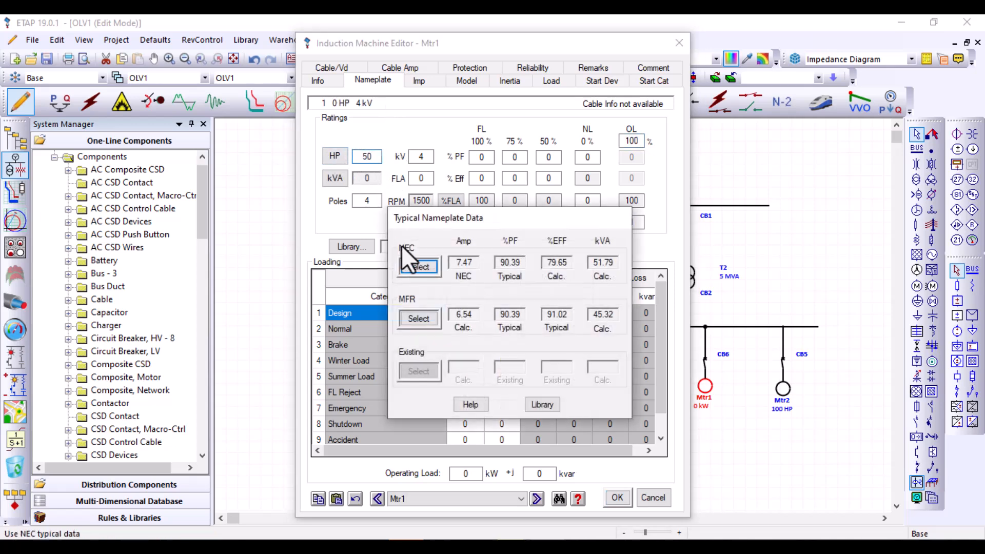
pyautogui.click(419, 267)
pyautogui.click(618, 498)
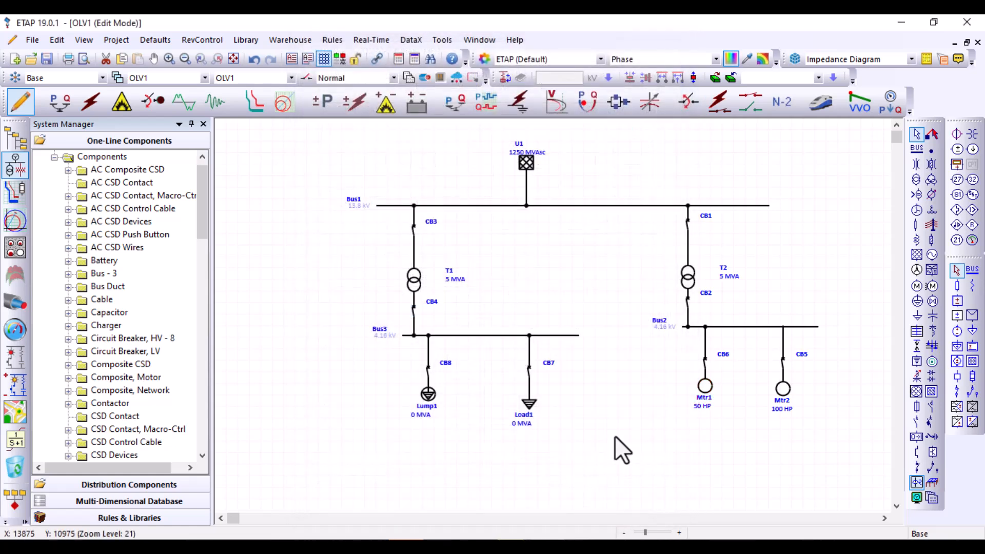
# Set static load Load1's rating to 500 kVA with a power factor of 95%
pyautogui.doubleClick(528, 404)
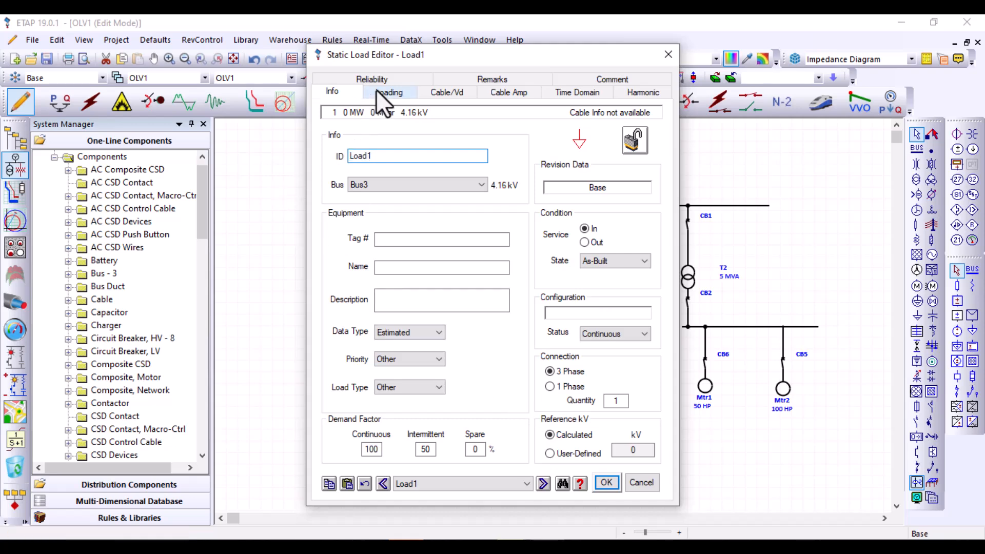
pyautogui.click(379, 92)
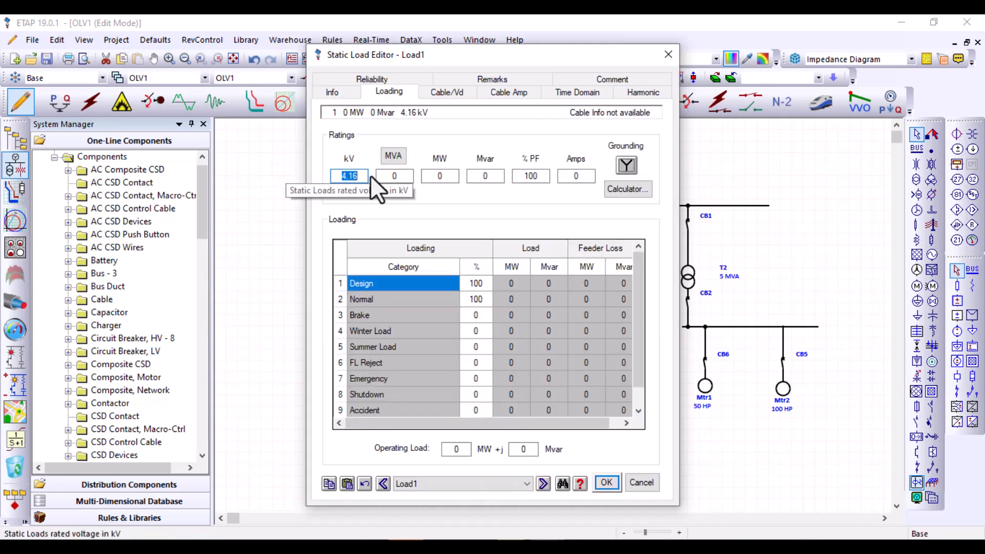
pyautogui.click(392, 176)
pyautogui.doubleClick(393, 176)
pyautogui.click(400, 157)
pyautogui.doubleClick(401, 177)
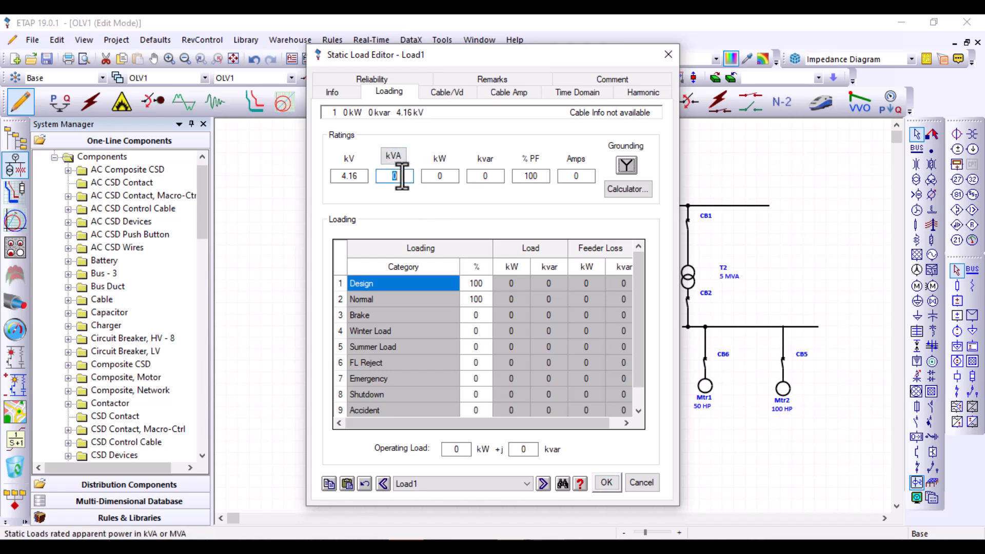
pyautogui.write('500')
pyautogui.press('Tab')
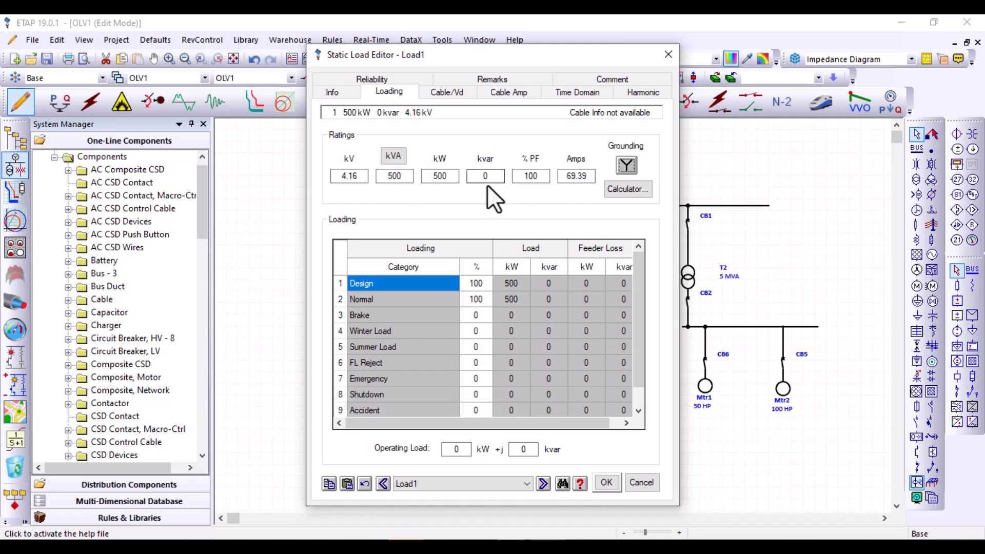
pyautogui.doubleClick(532, 177)
pyautogui.write('95')
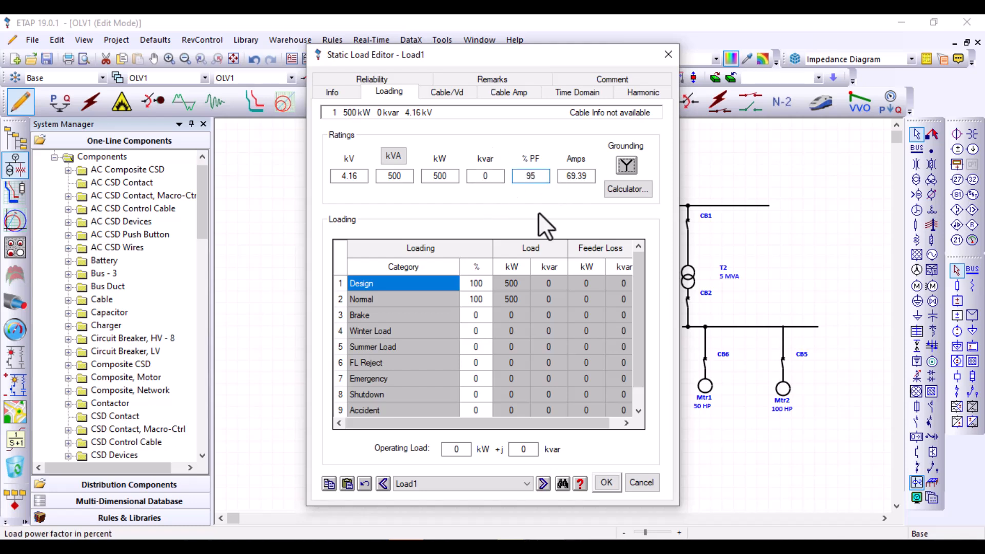
pyautogui.press('Tab')
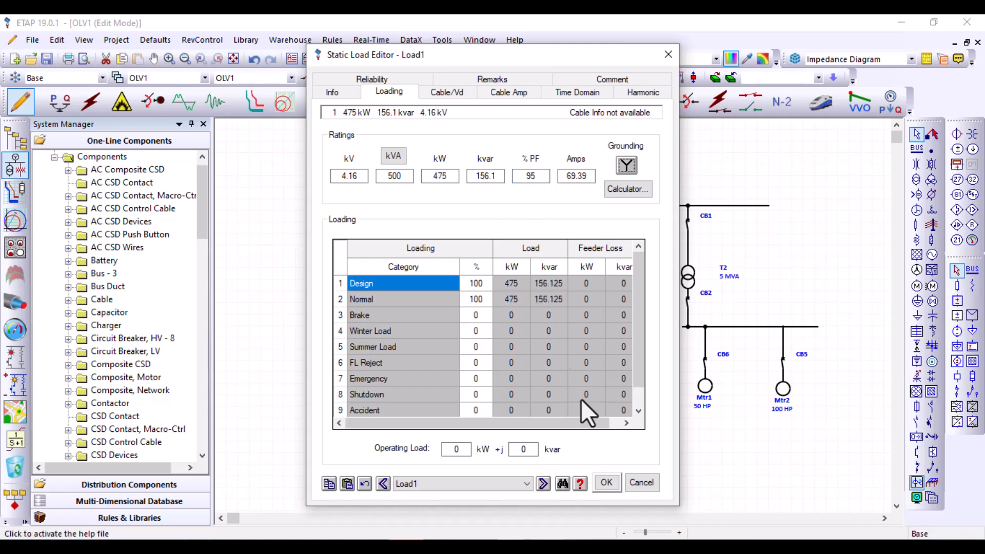
# Accept static load Load1's settings and set lumped load Lump1's nameplate rating to 750 kVA
pyautogui.click(606, 487)
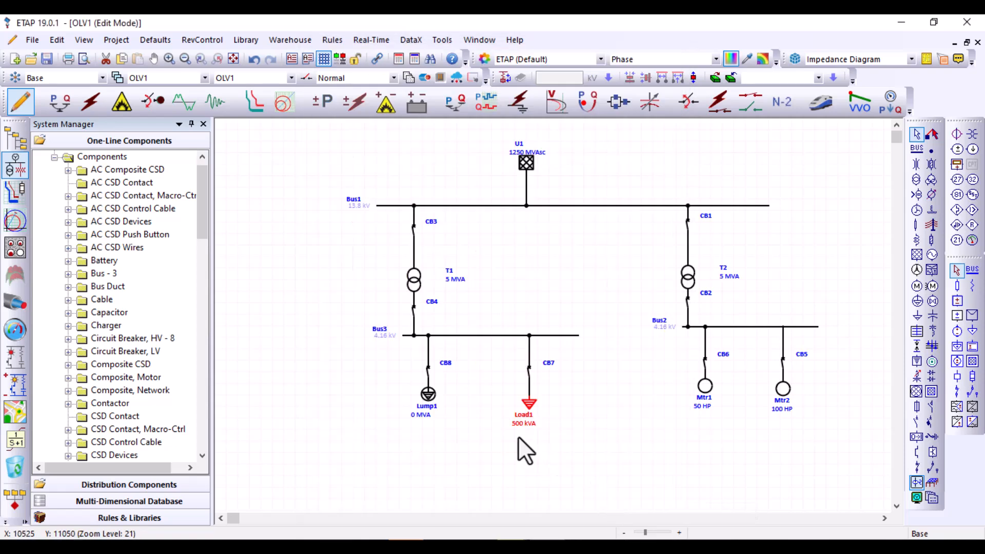
pyautogui.doubleClick(429, 396)
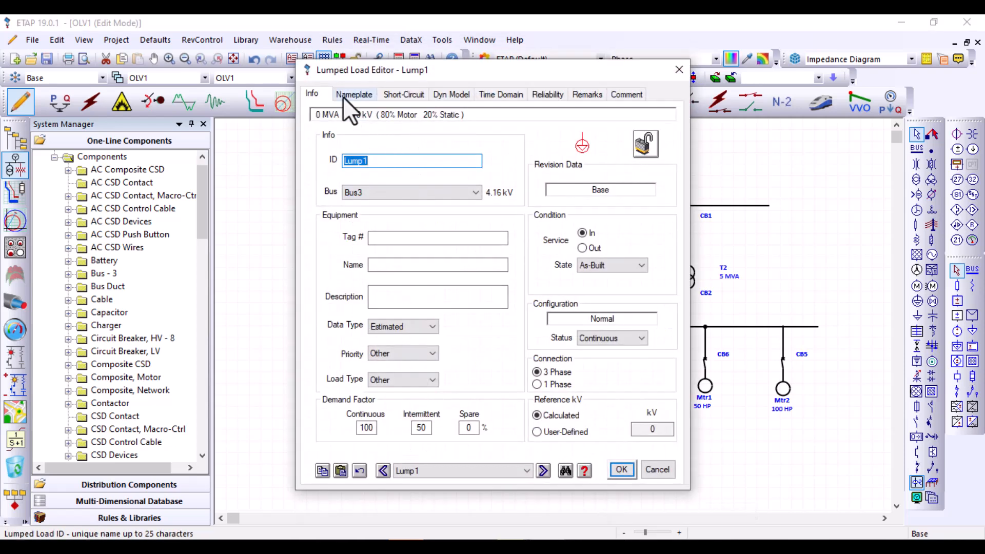
pyautogui.click(343, 95)
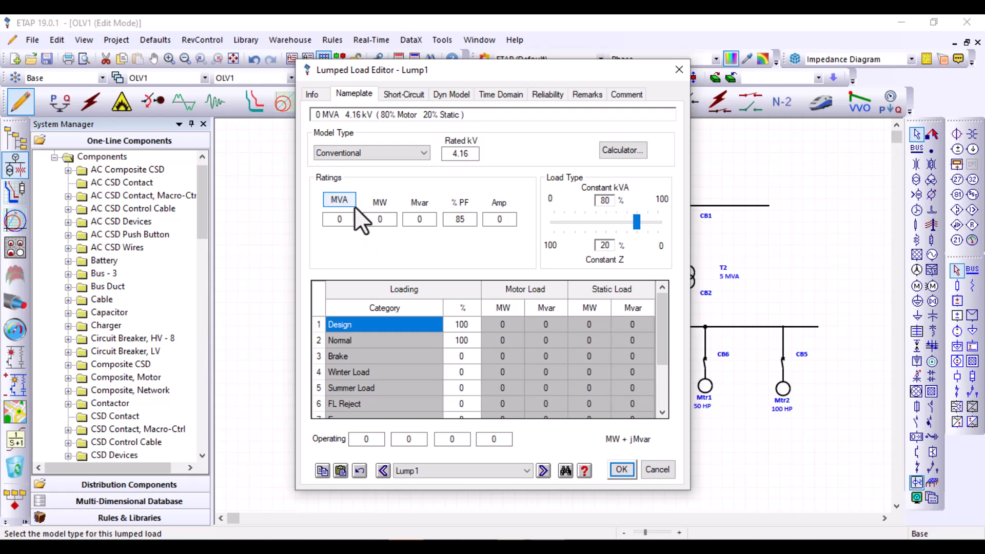
pyautogui.click(346, 200)
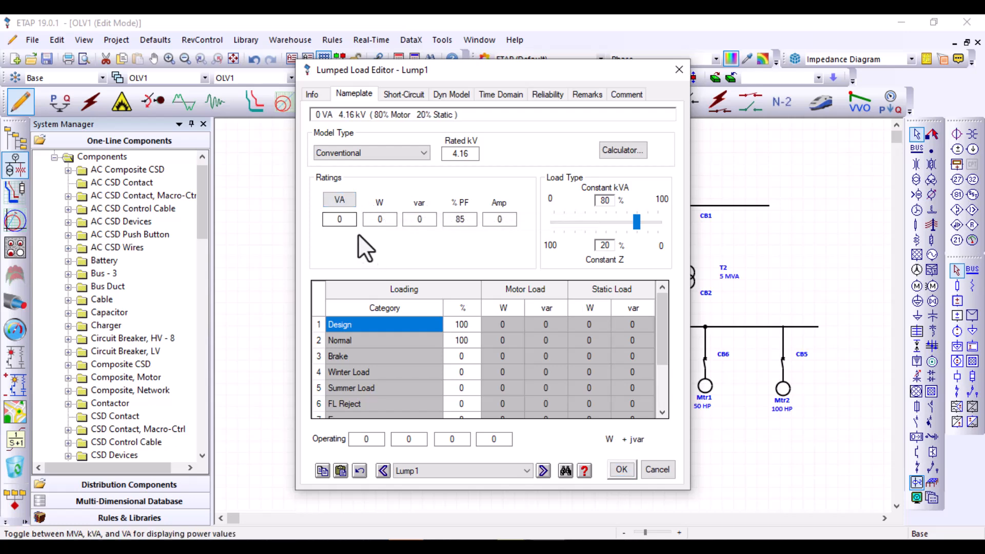
pyautogui.click(344, 219)
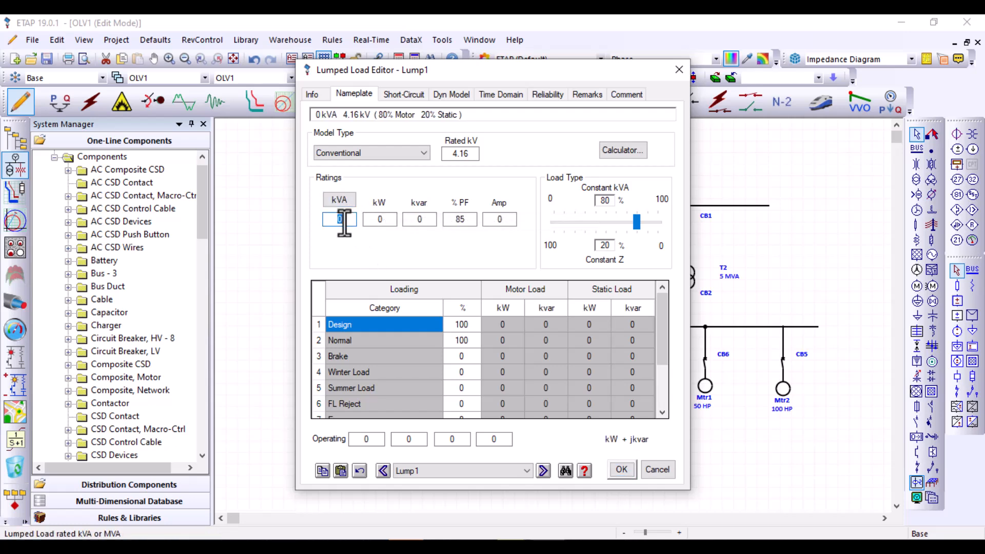
pyautogui.write('750')
pyautogui.press('Return')
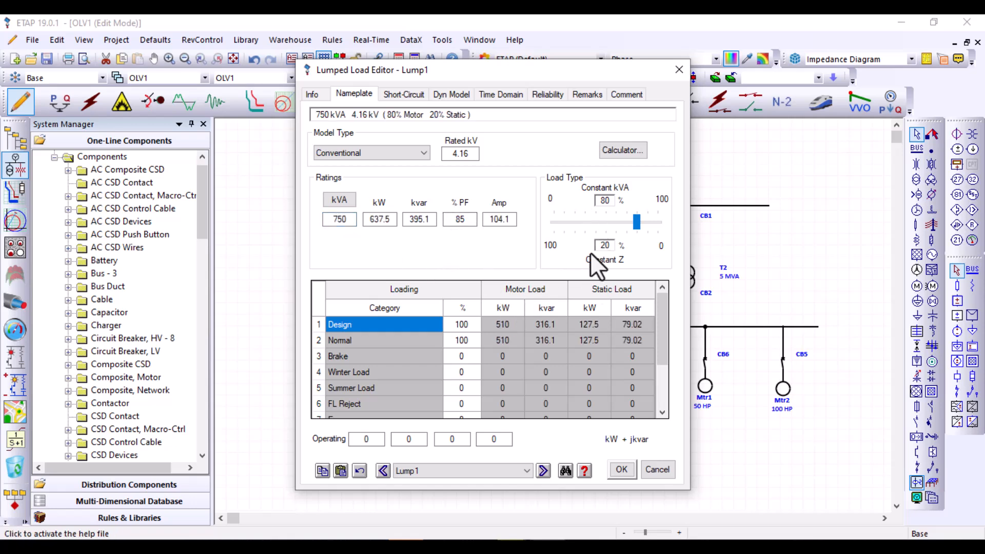
pyautogui.click(620, 469)
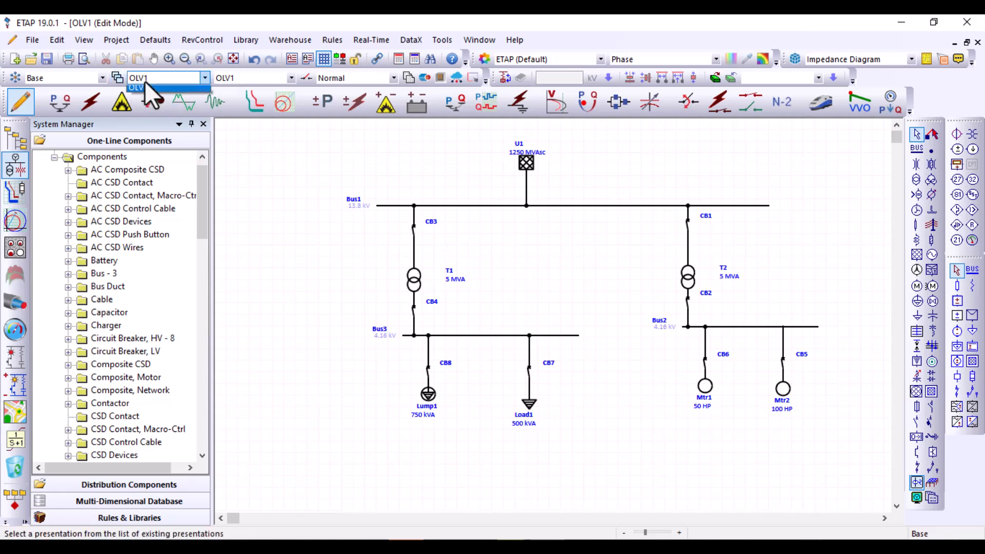
# Rename the one-line diagram presentation OLV1 as First OLV and check its name in the presentation list
pyautogui.click(145, 81)
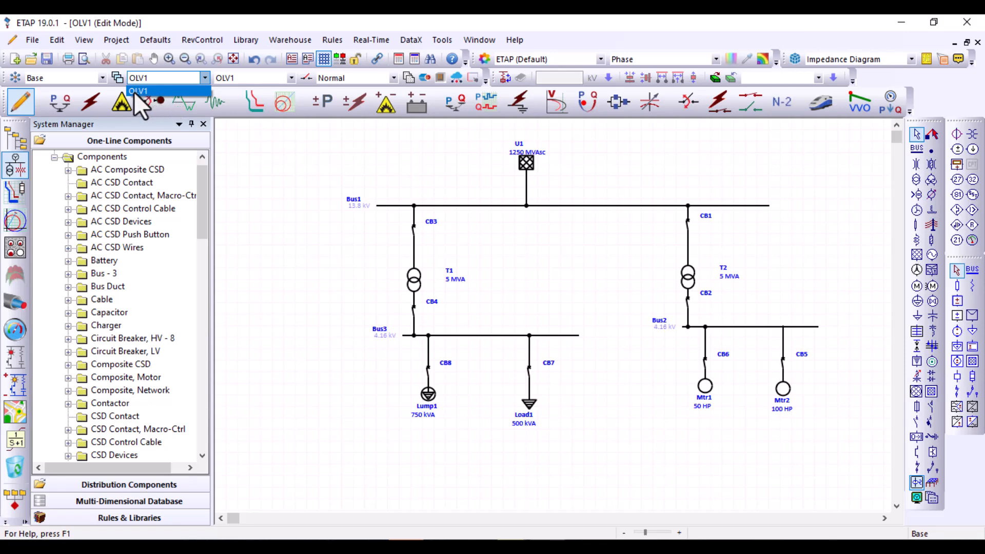
pyautogui.click(282, 166)
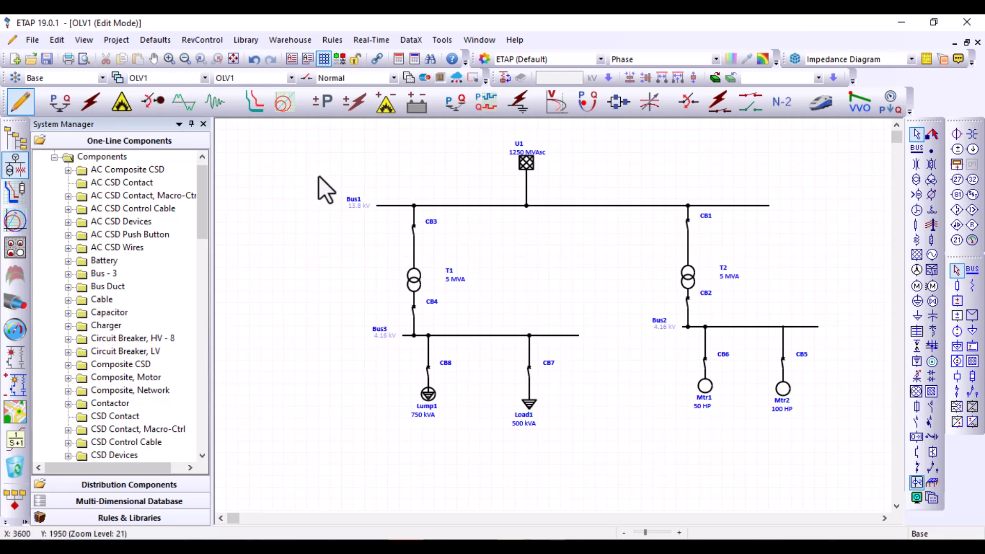
pyautogui.doubleClick(318, 174)
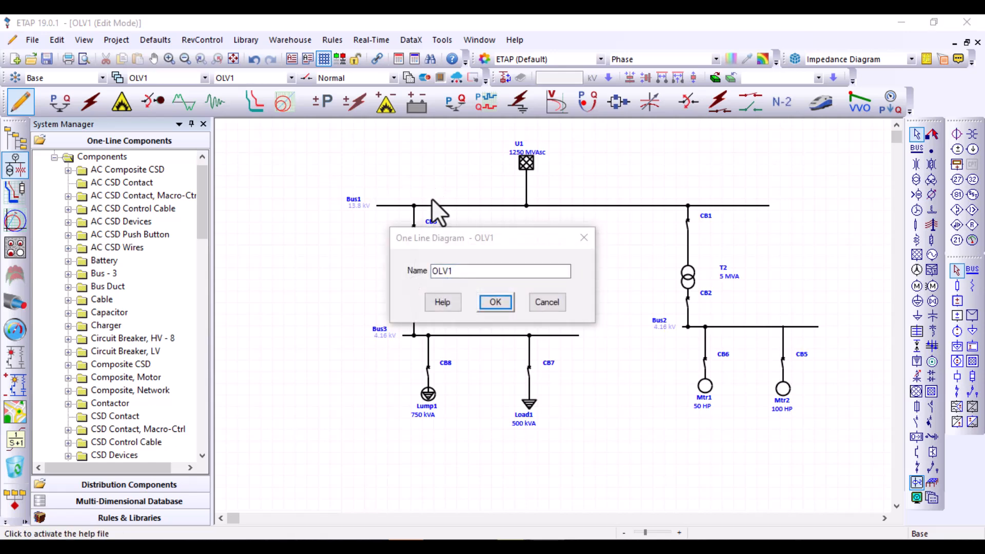
pyautogui.doubleClick(444, 271)
pyautogui.click(447, 270)
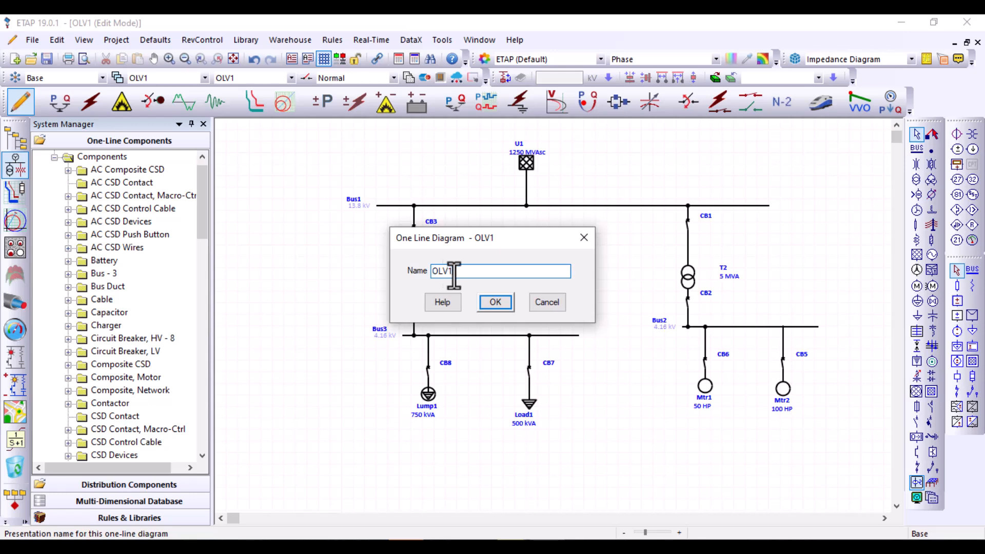
pyautogui.doubleClick(448, 271)
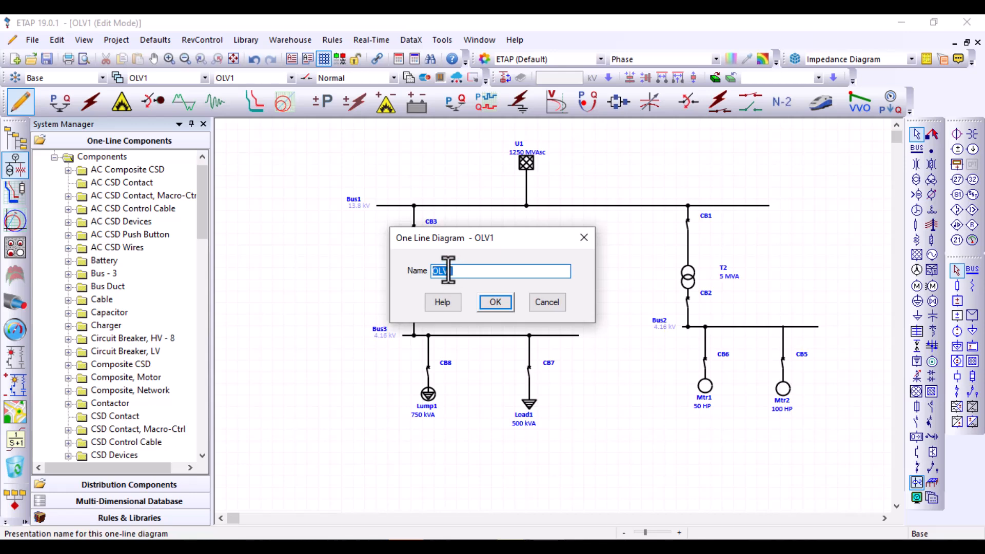
pyautogui.write('First')
pyautogui.write('OLV')
pyautogui.click(492, 304)
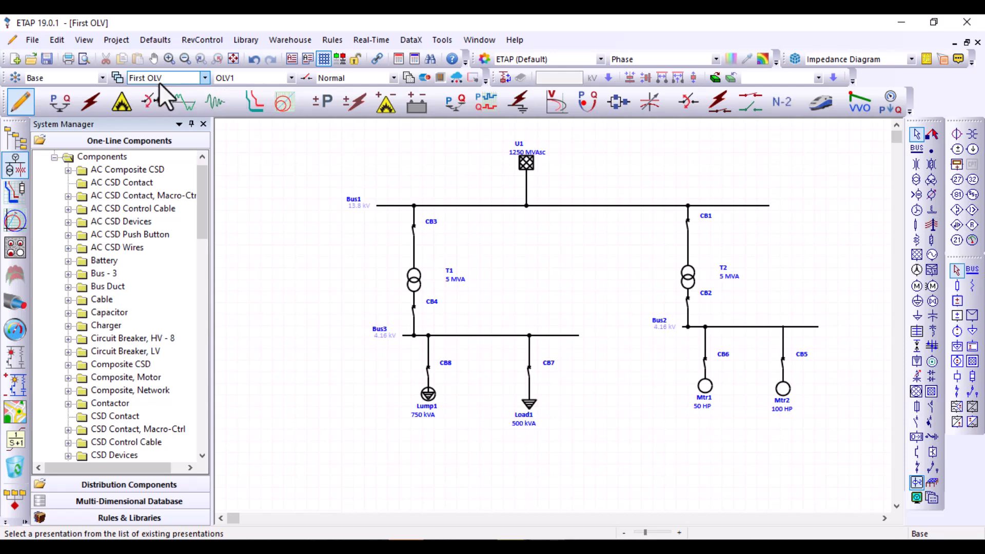
pyautogui.click(159, 82)
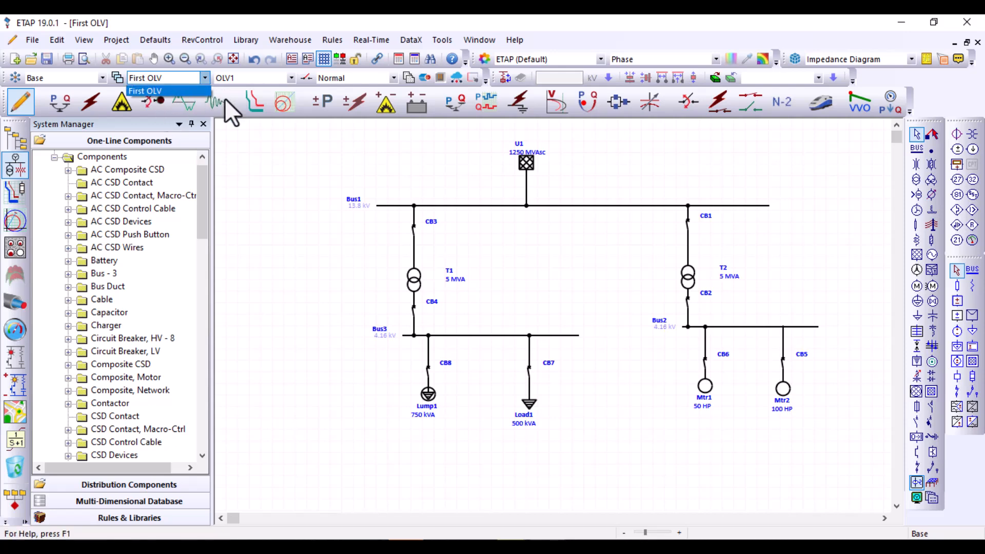
pyautogui.click(251, 156)
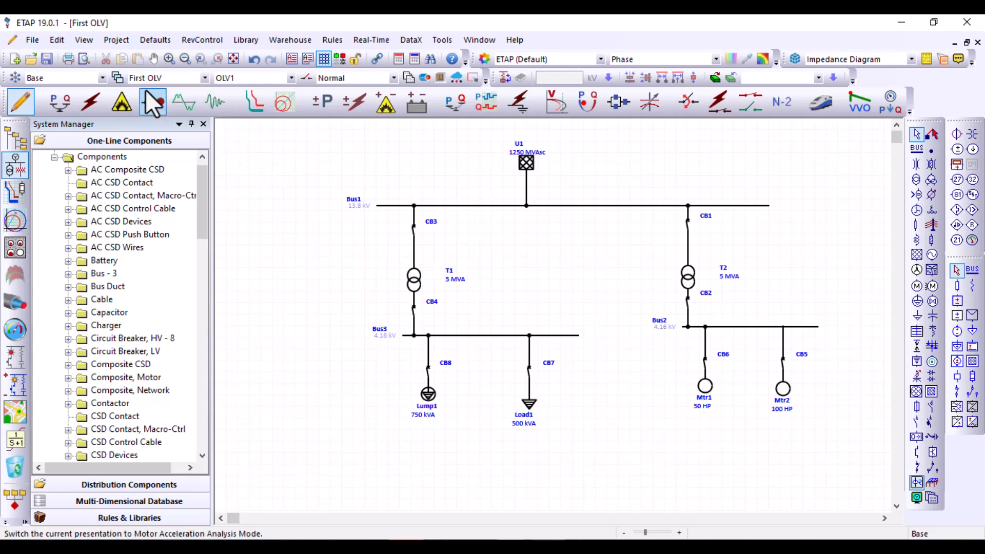
pyautogui.click(122, 77)
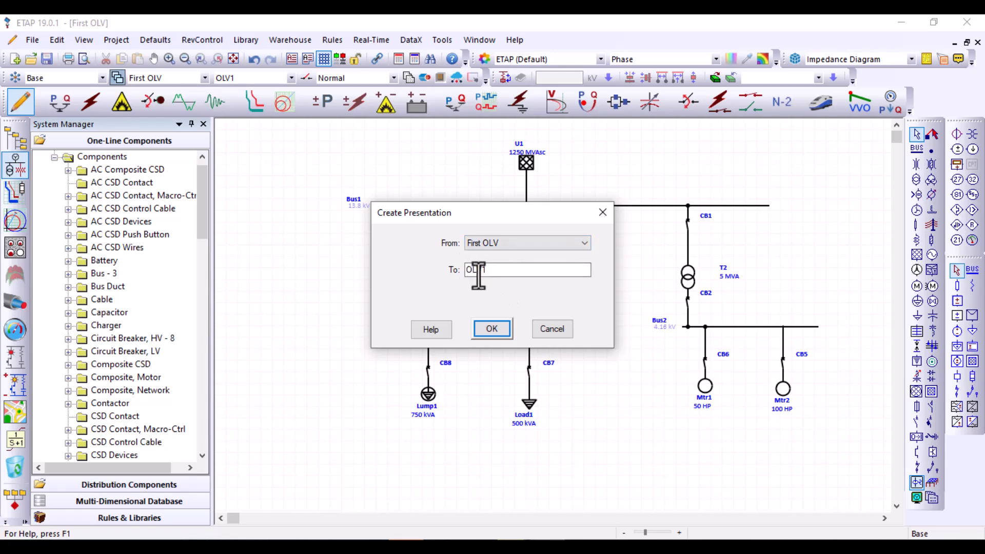
pyautogui.moveTo(480, 212); pyautogui.dragTo(738, 276)
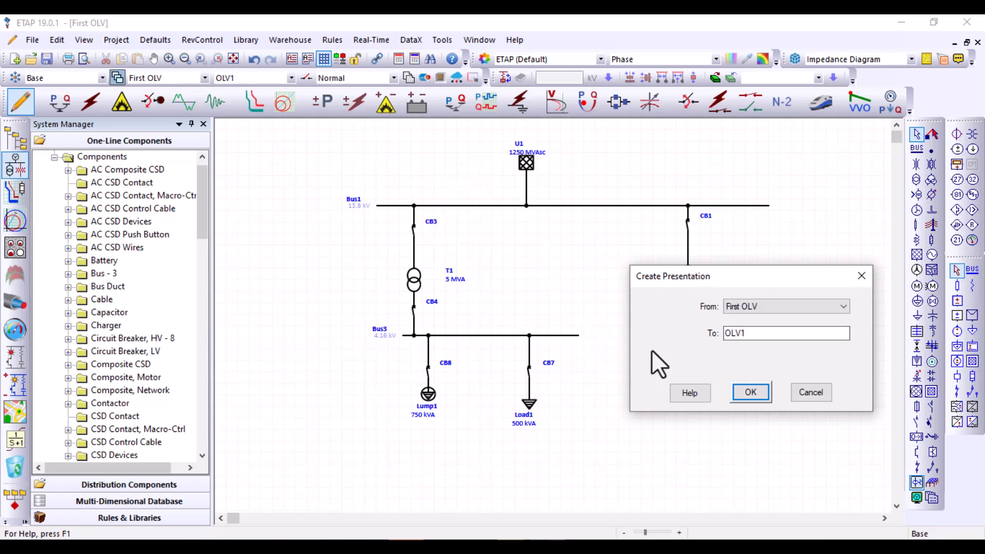
pyautogui.click(862, 276)
# Lengthen Bus2 toward Bus3 and place a high-voltage circuit breaker in the gap between the two buses
pyautogui.click(695, 327)
pyautogui.moveTo(687, 327); pyautogui.dragTo(655, 327)
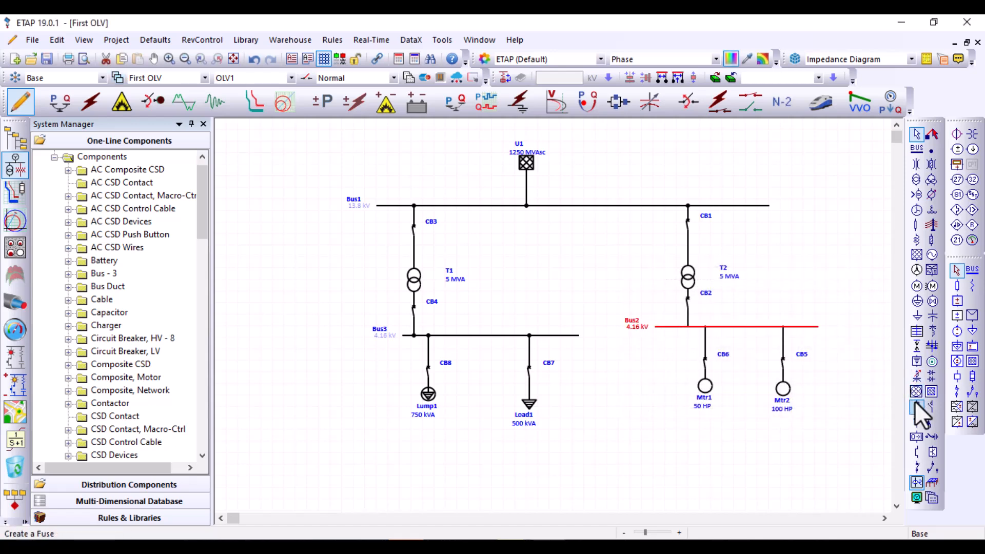
pyautogui.click(916, 421)
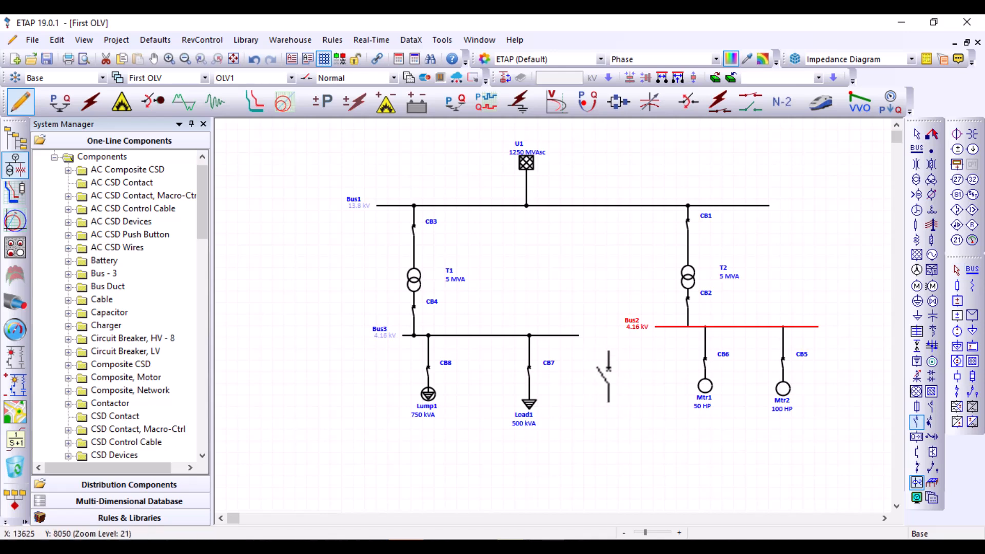
pyautogui.click(606, 361)
pyautogui.press('Escape')
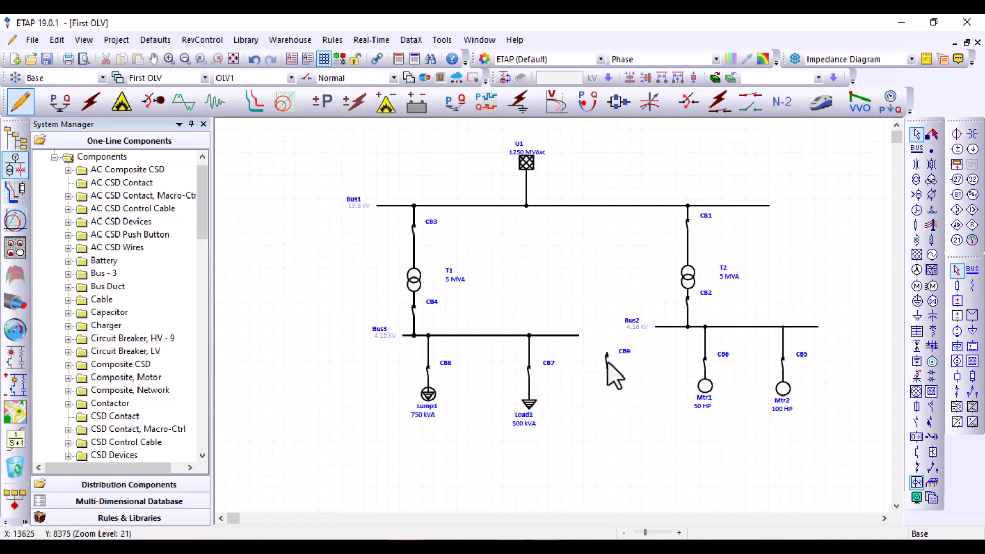
# Rotate circuit breaker CB9 by 90 degrees and connect its ends to Bus3 and Bus2 as a bus tie
pyautogui.click(606, 361)
pyautogui.rightClick(607, 361)
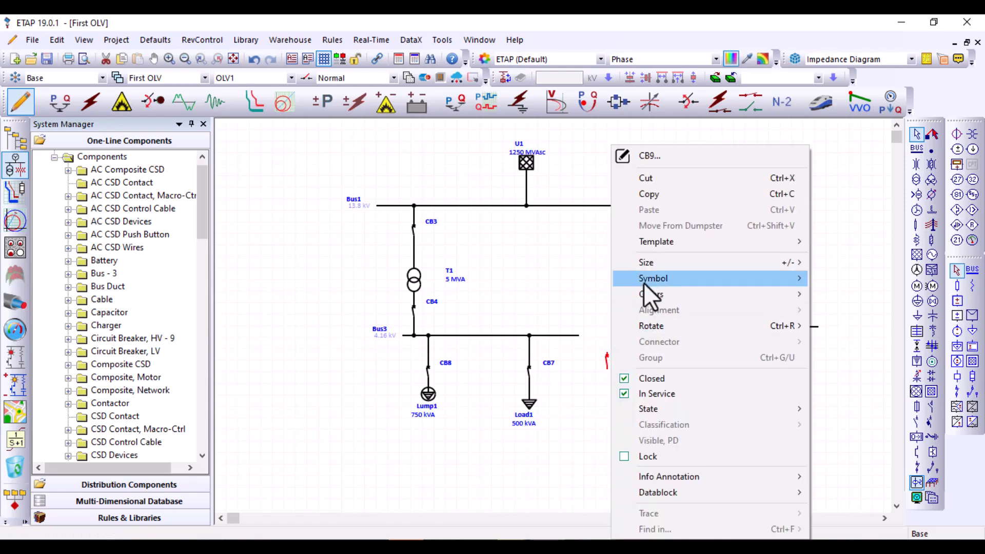
pyautogui.moveTo(717, 325)
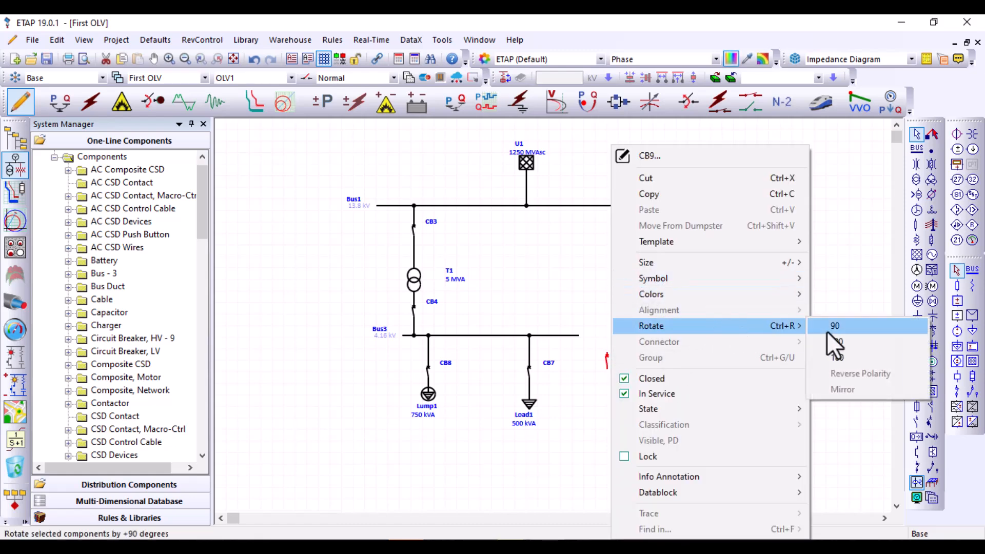
pyautogui.click(826, 327)
pyautogui.moveTo(617, 359); pyautogui.dragTo(575, 336)
pyautogui.click(629, 388)
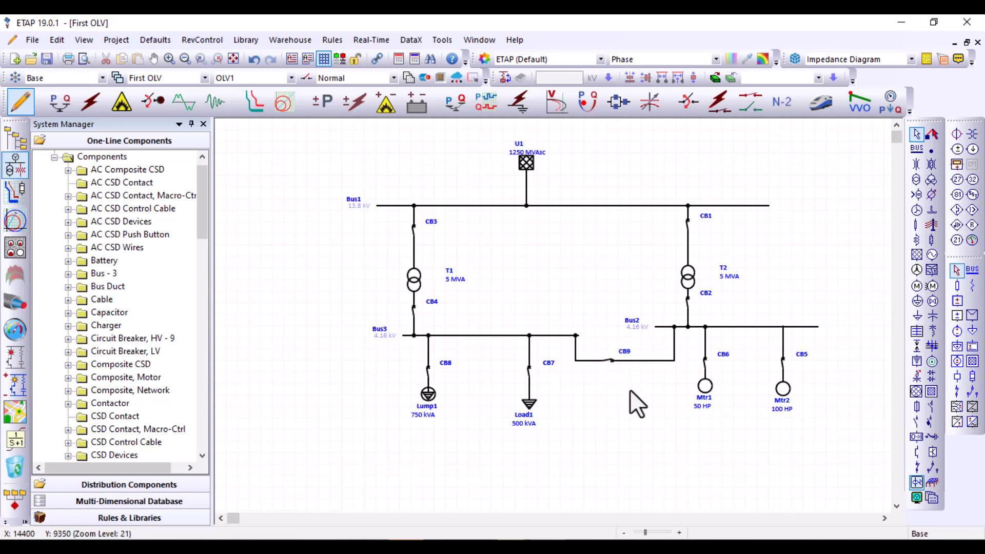
# Create a new presentation named Second OLV as a copy of First OLV
pyautogui.click(119, 78)
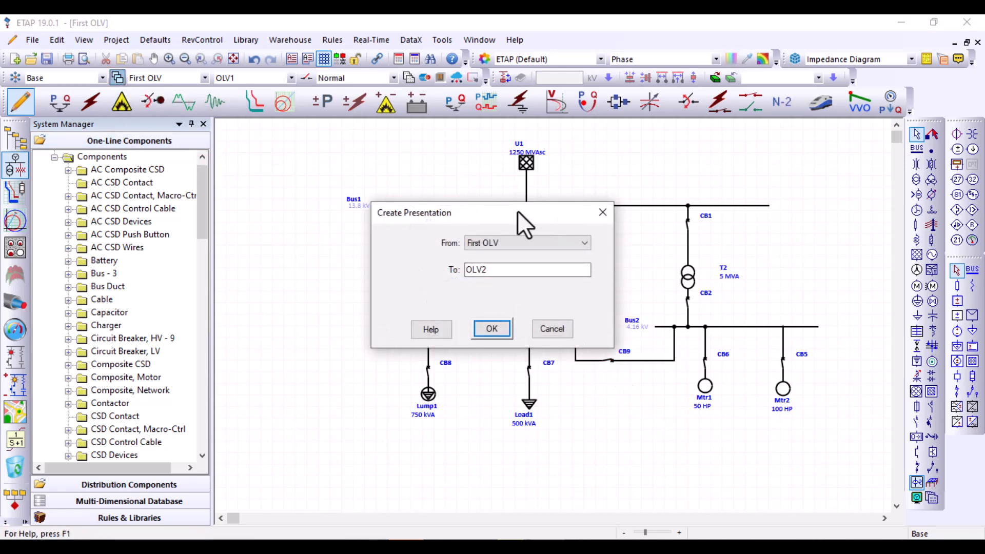
pyautogui.moveTo(517, 211); pyautogui.dragTo(367, 238)
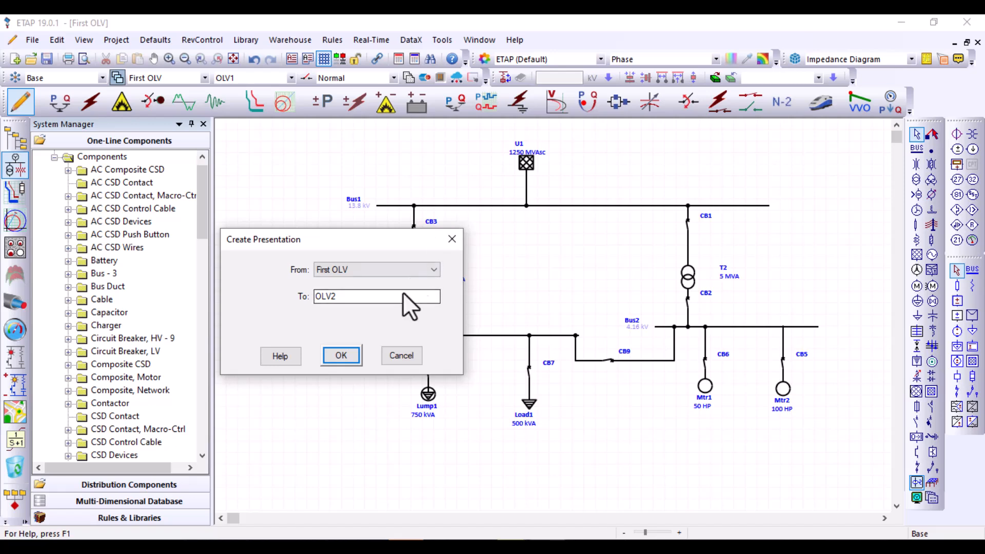
pyautogui.moveTo(338, 297); pyautogui.dragTo(300, 282)
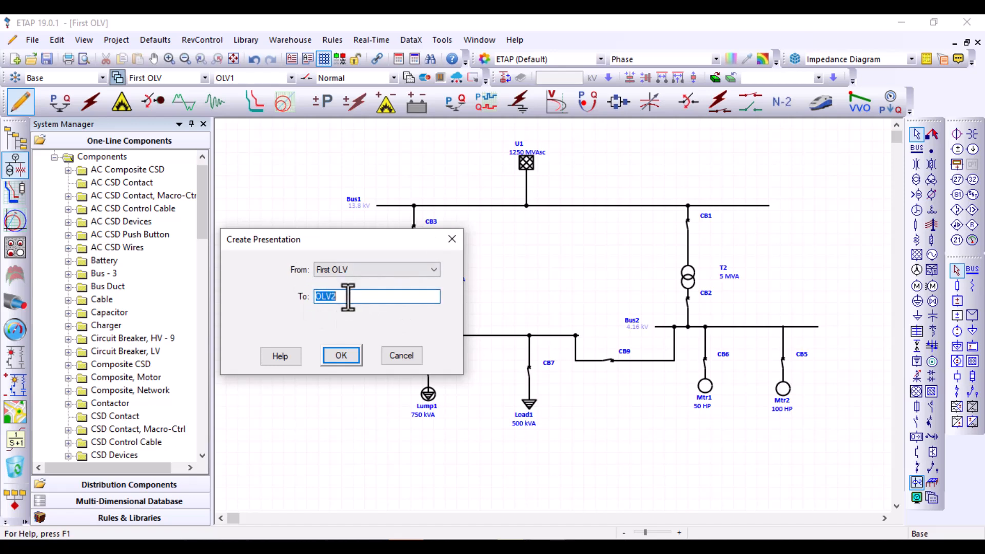
pyautogui.write('Second OL')
pyautogui.click(342, 354)
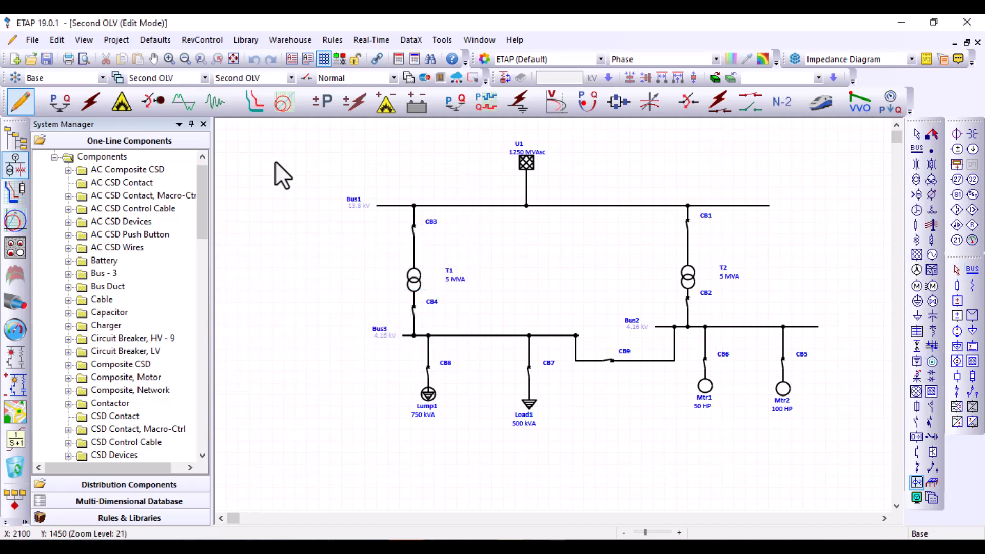
# Display the First OLV presentation and return to Second OLV to compare the two diagrams
pyautogui.click(163, 79)
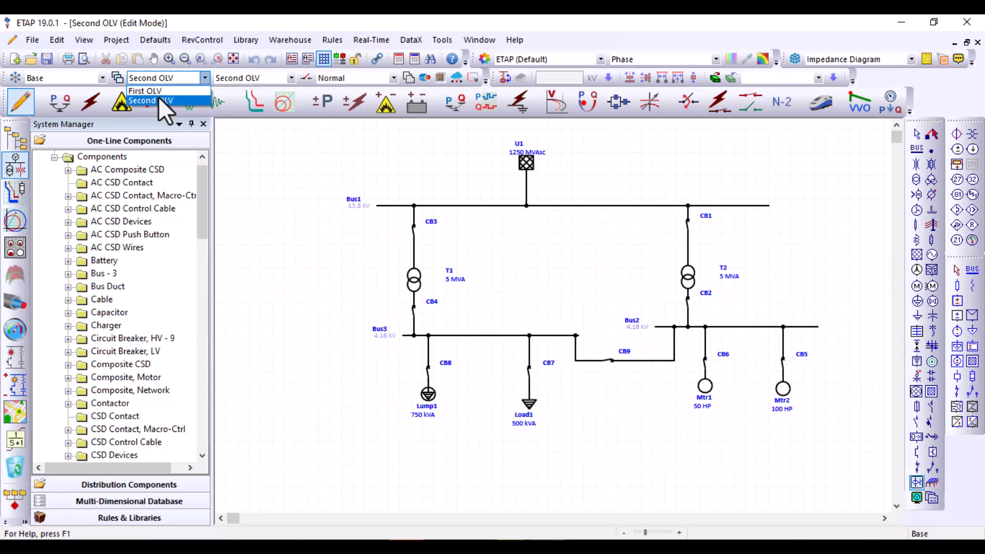
pyautogui.click(157, 91)
pyautogui.click(165, 78)
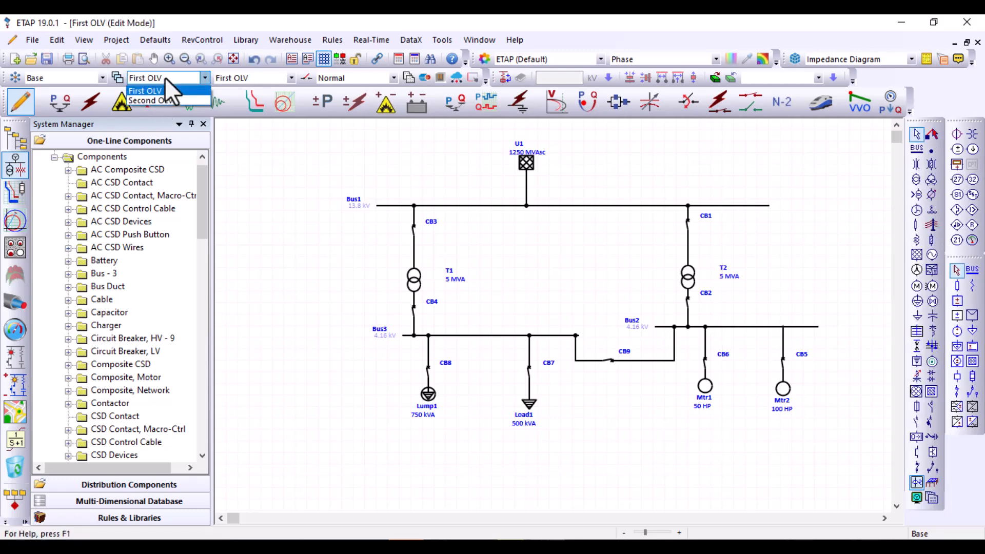
pyautogui.click(169, 99)
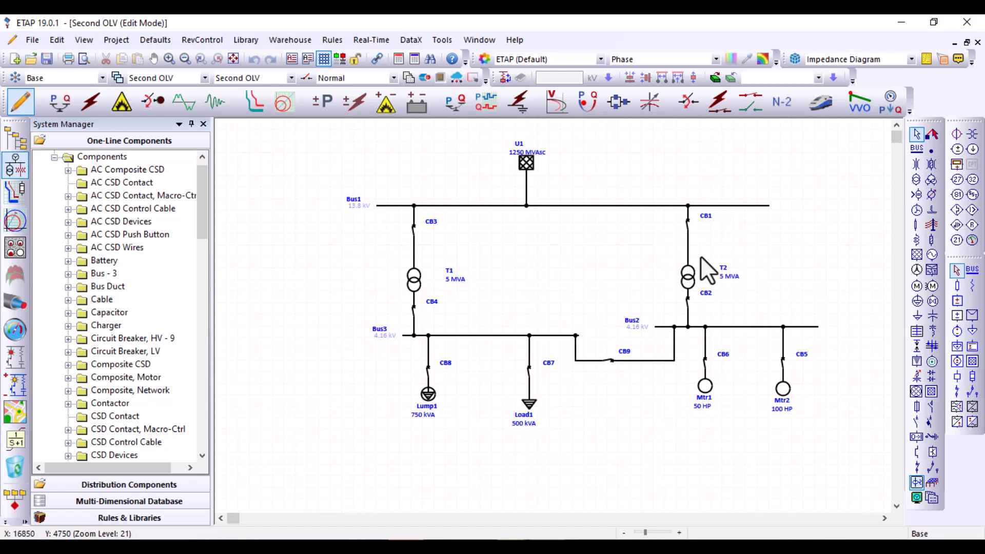
# Tile the First OLV and Second OLV presentations vertically and fit the whole Second OLV diagram in its window
pyautogui.click(473, 42)
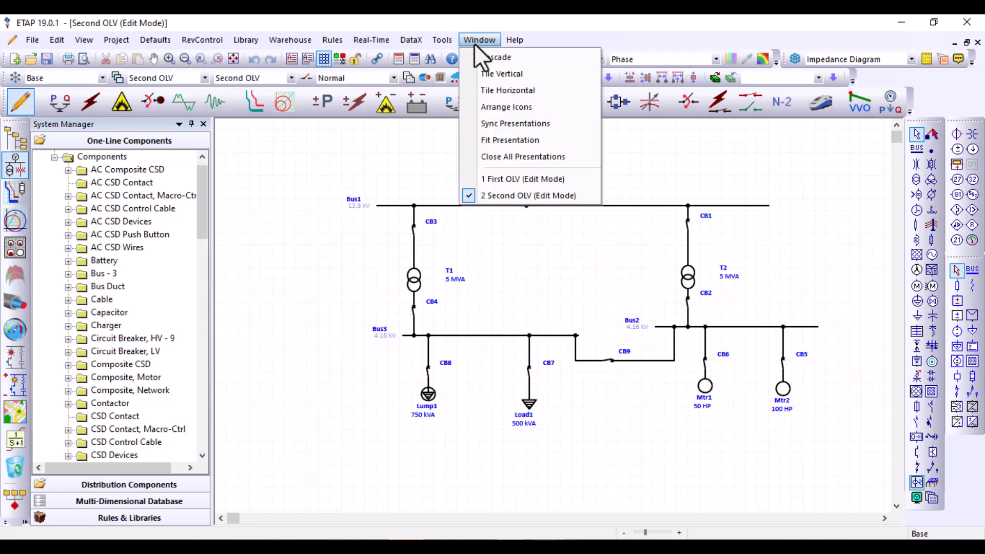
pyautogui.click(494, 76)
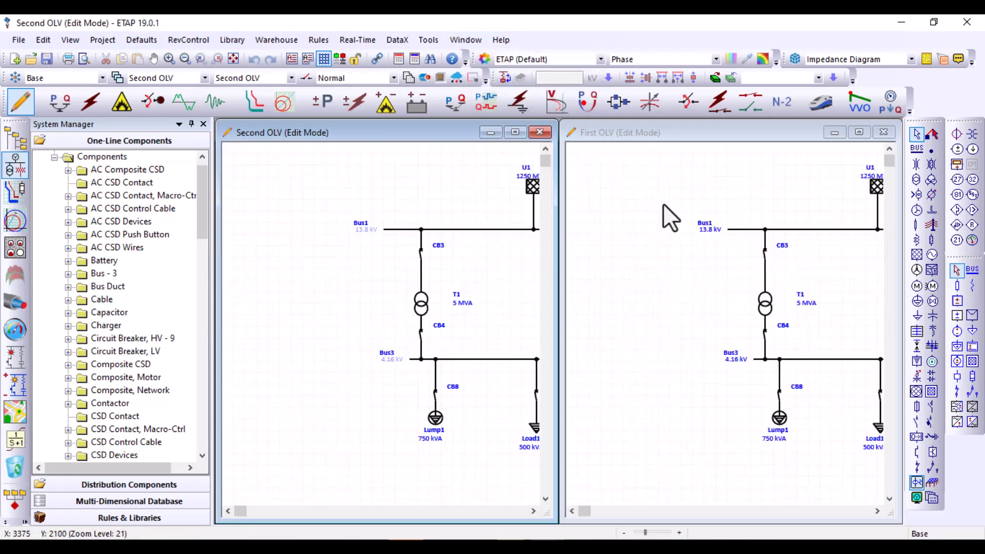
pyautogui.click(612, 146)
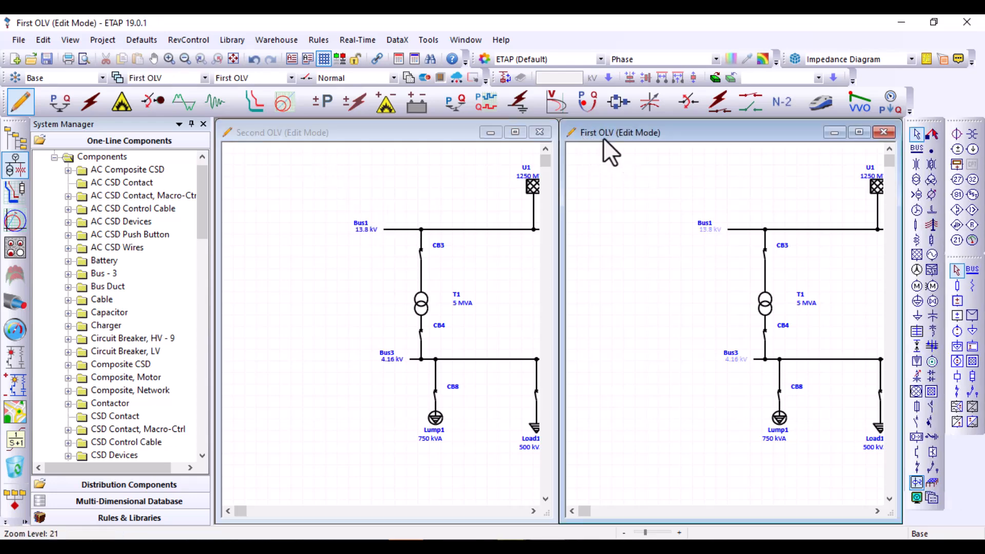
pyautogui.click(308, 134)
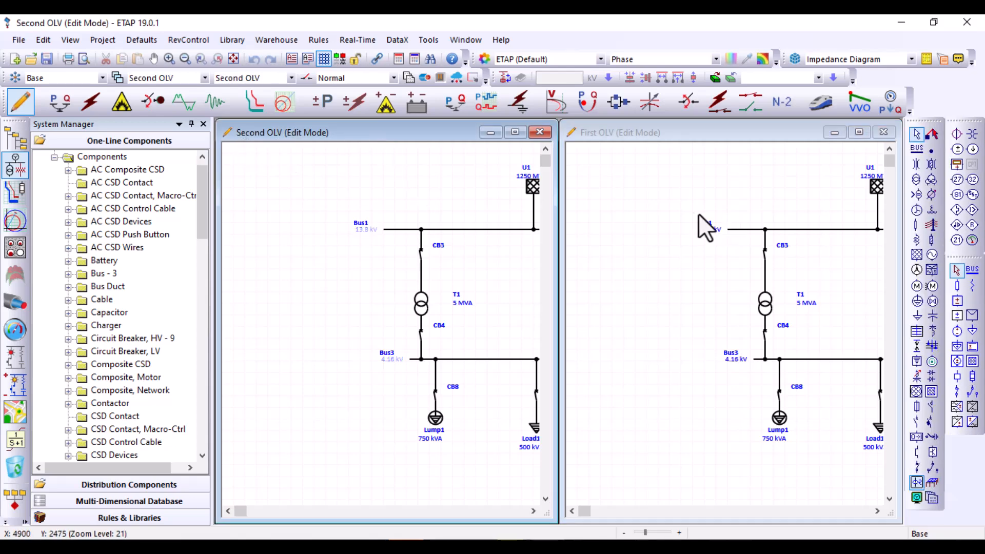
pyautogui.click(670, 206)
pyautogui.click(457, 205)
pyautogui.click(232, 57)
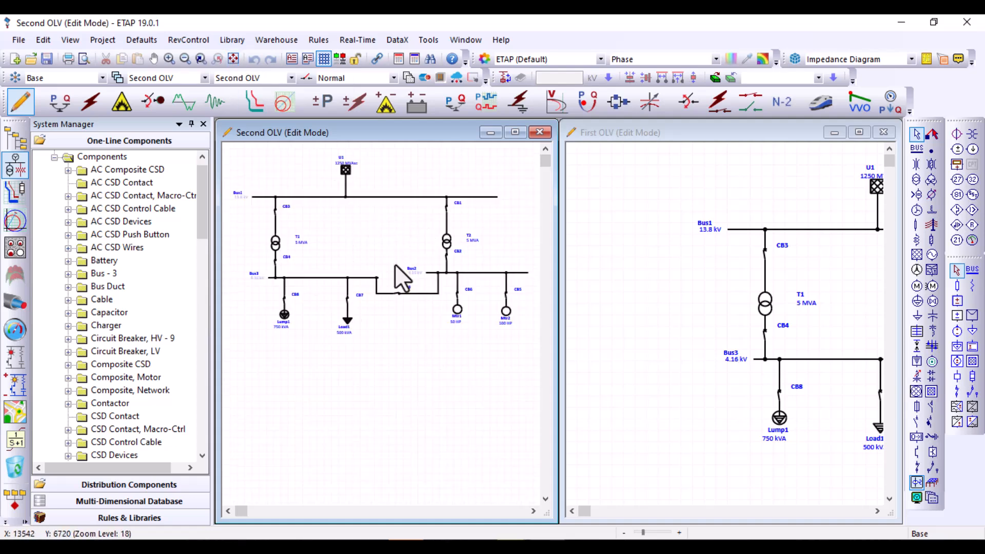
# Narrow the System Manager and tile the First OLV and Second OLV presentations vertically again across the freed space
pyautogui.click(654, 259)
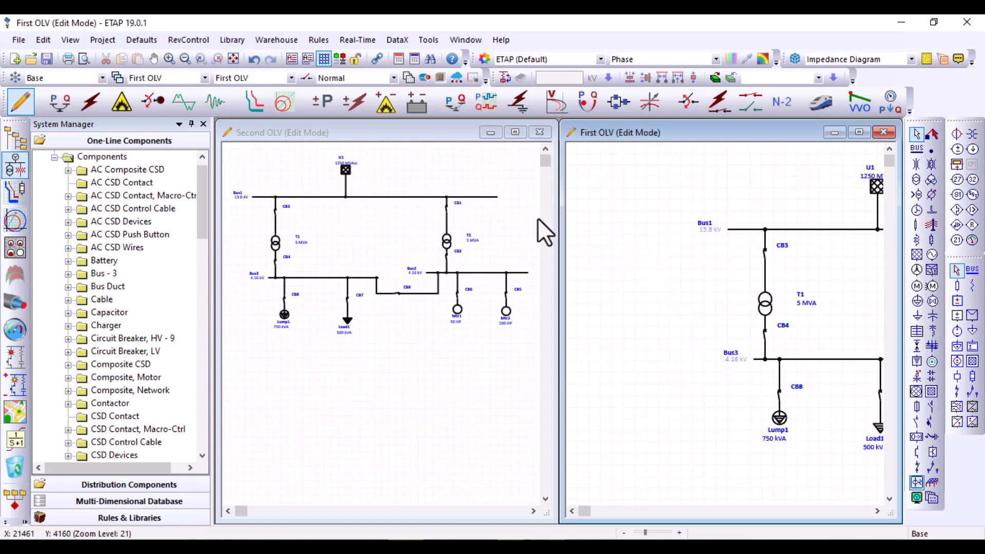
pyautogui.click(233, 57)
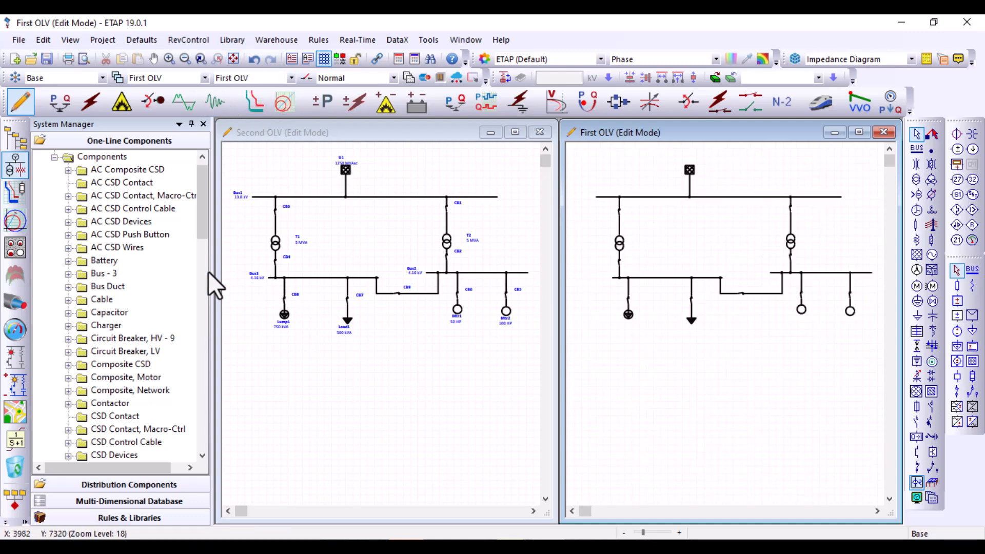
pyautogui.moveTo(213, 276); pyautogui.dragTo(143, 275)
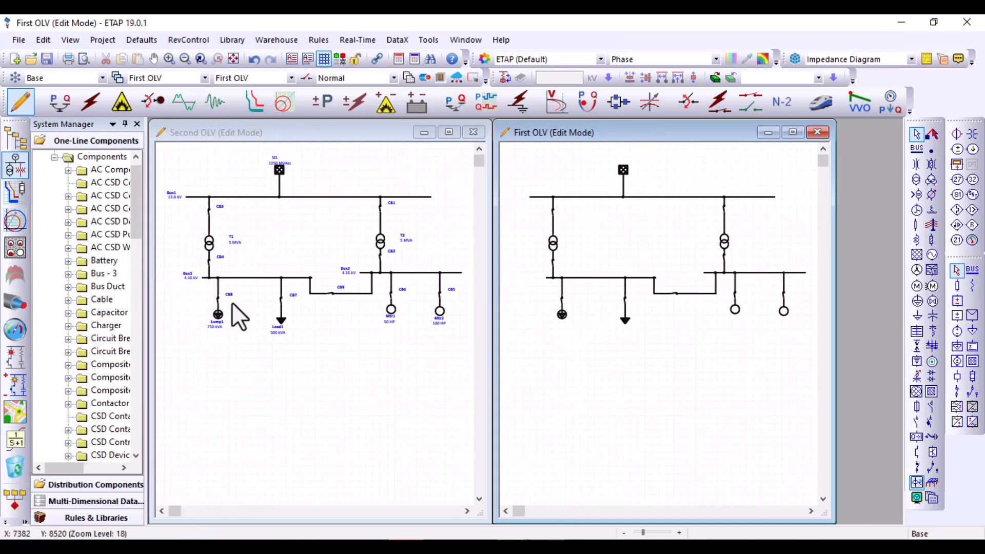
pyautogui.click(319, 368)
pyautogui.click(461, 41)
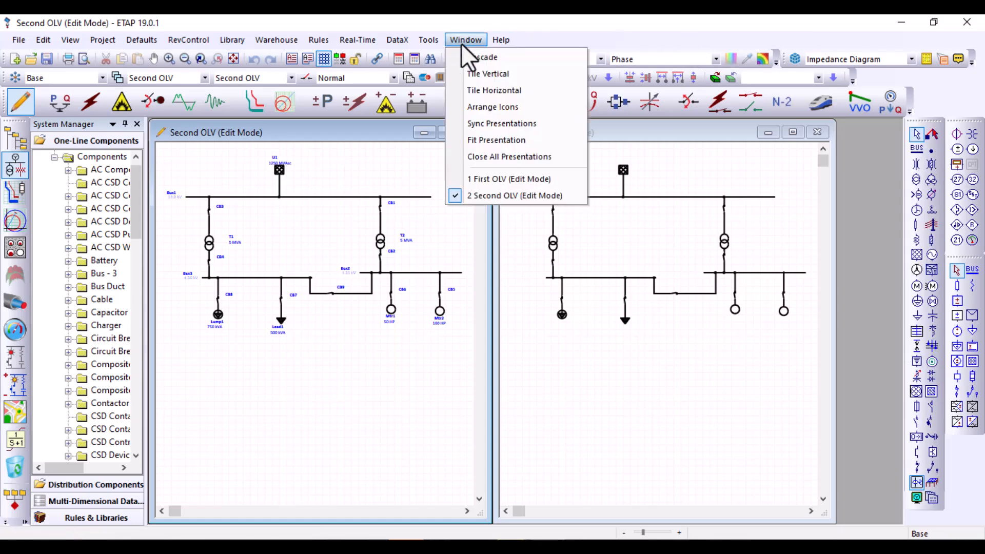
pyautogui.click(485, 74)
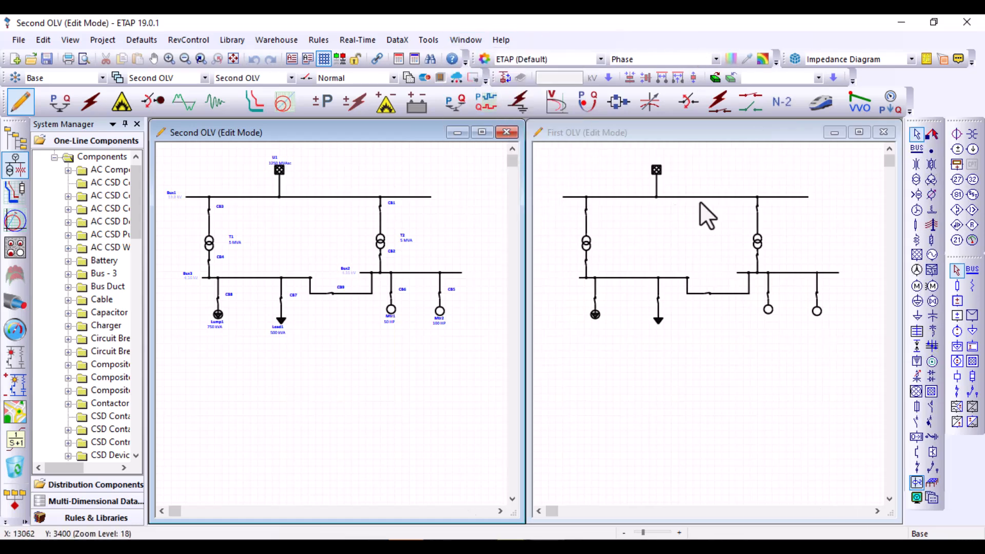
# Fit the First OLV diagram and the Second OLV diagram to the page in their tiled windows
pyautogui.click(688, 309)
pyautogui.click(233, 59)
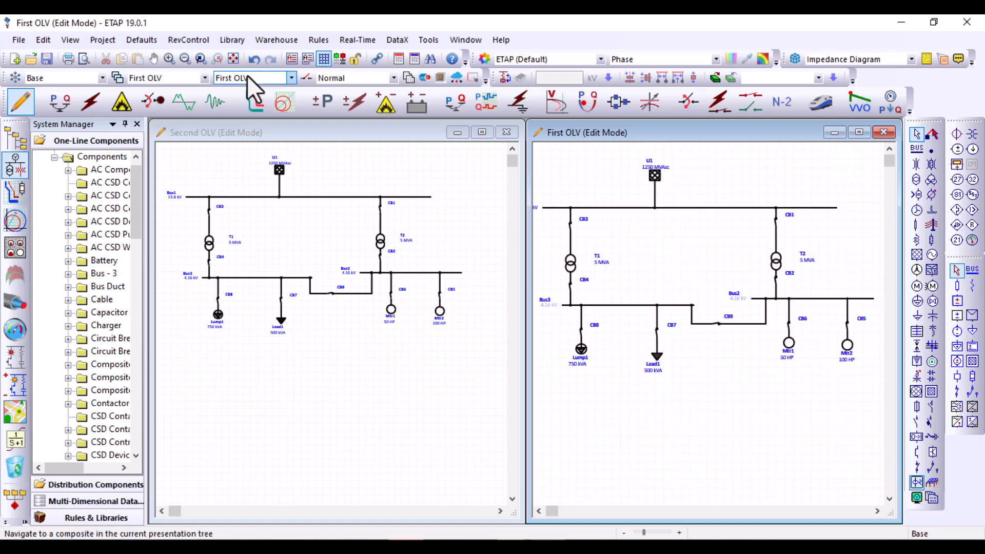
pyautogui.click(402, 395)
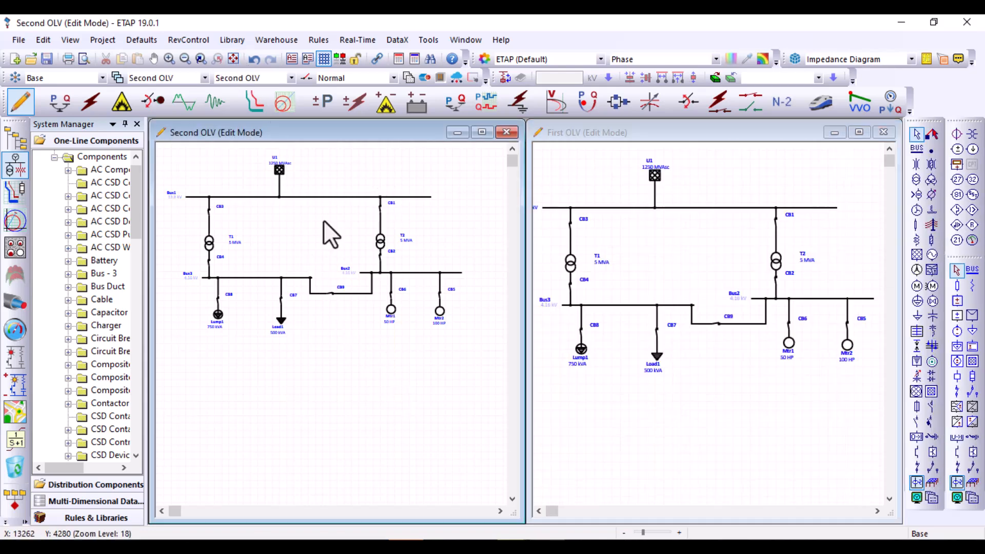
pyautogui.click(233, 59)
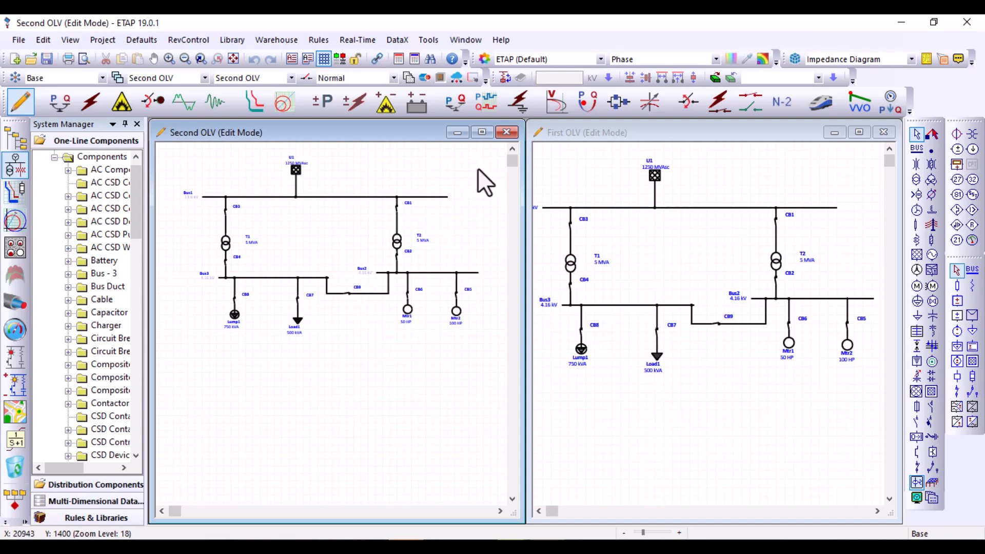
# Select the whole Second OLV diagram, clear the selection and compare it with the First OLV diagram
pyautogui.moveTo(475, 171); pyautogui.dragTo(187, 343)
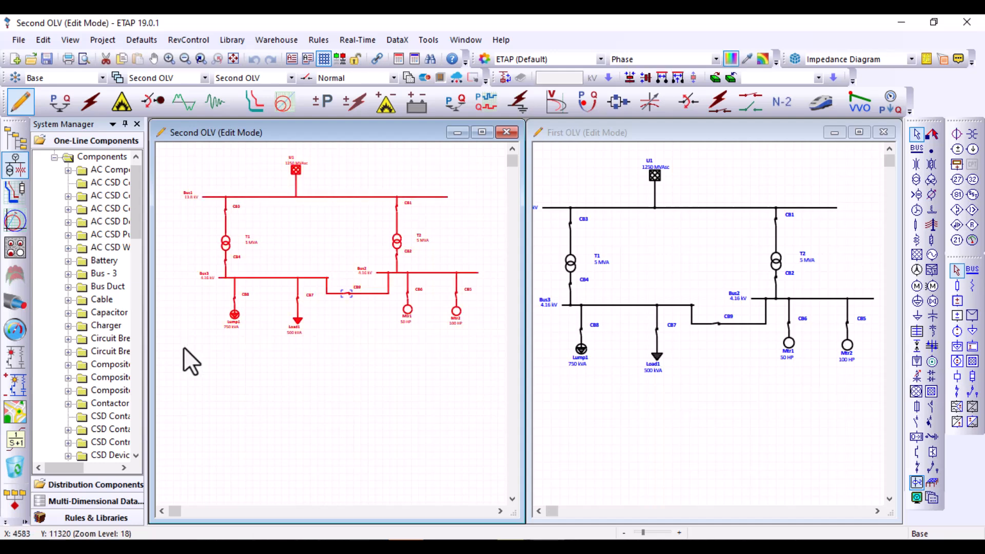
pyautogui.click(355, 377)
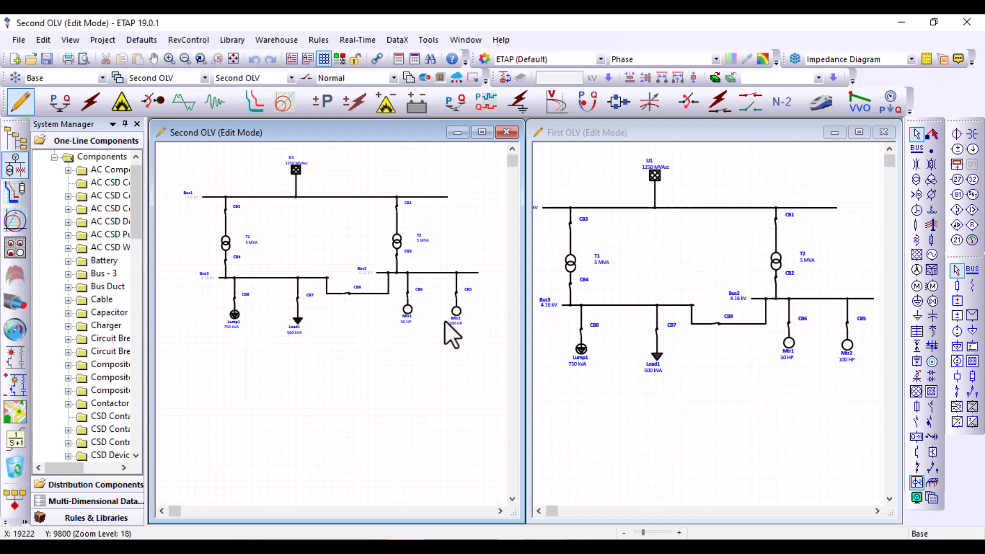
pyautogui.click(712, 244)
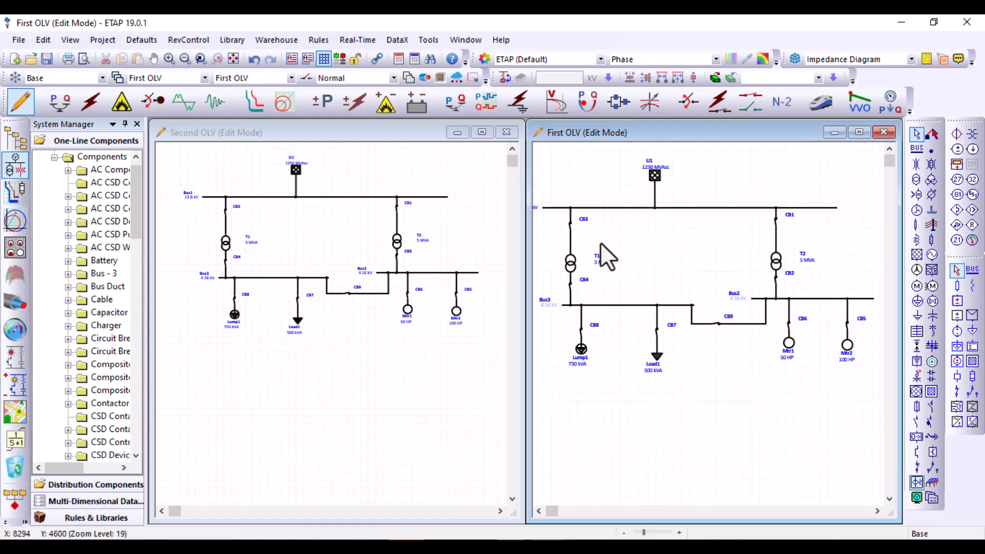
pyautogui.click(320, 255)
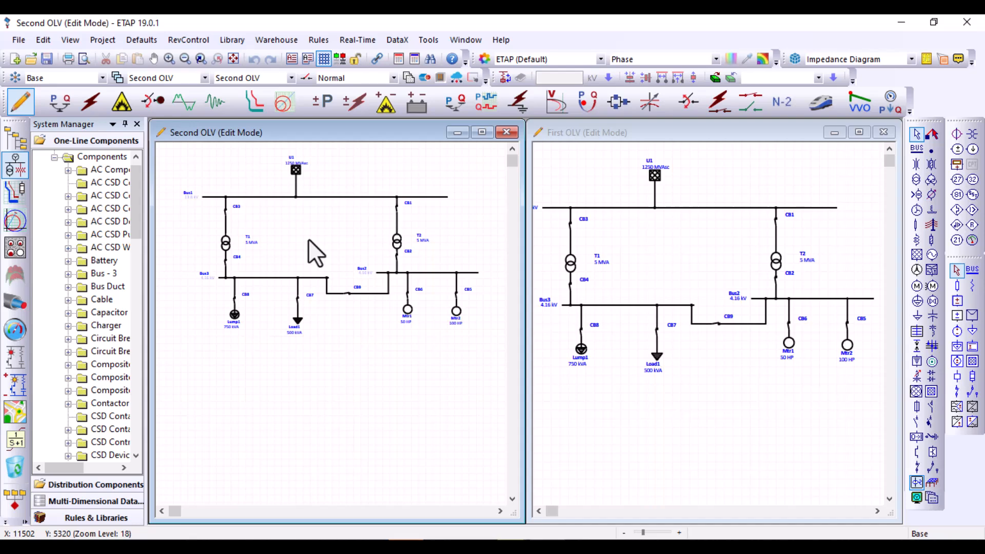
# Place a two-winding transformer between T1 and T2 in First OLV and delete it
pyautogui.click(653, 263)
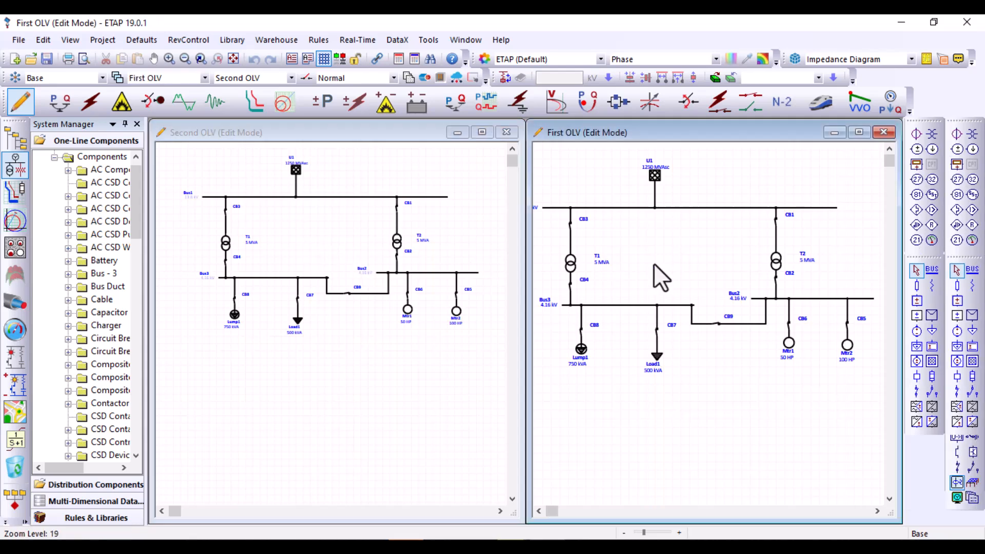
pyautogui.click(916, 180)
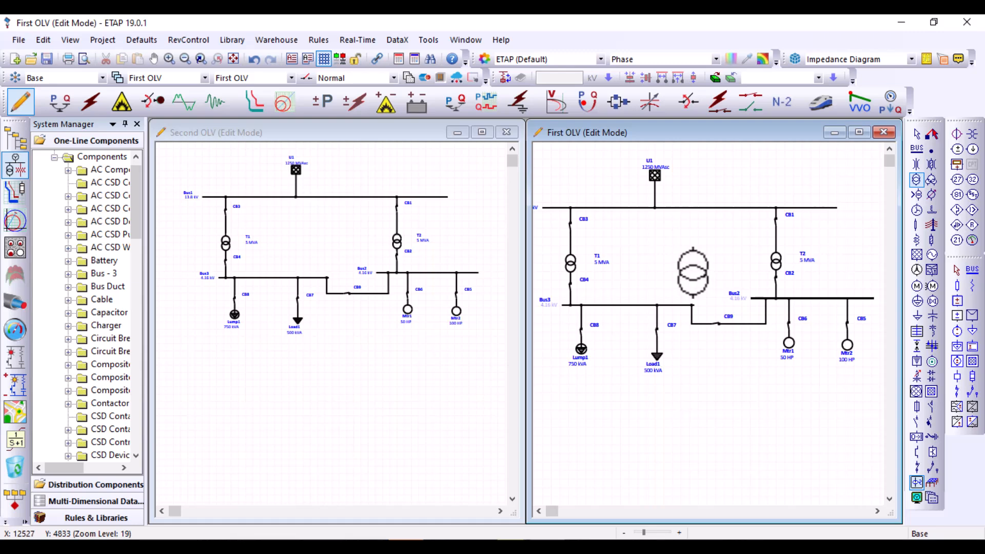
pyautogui.click(692, 267)
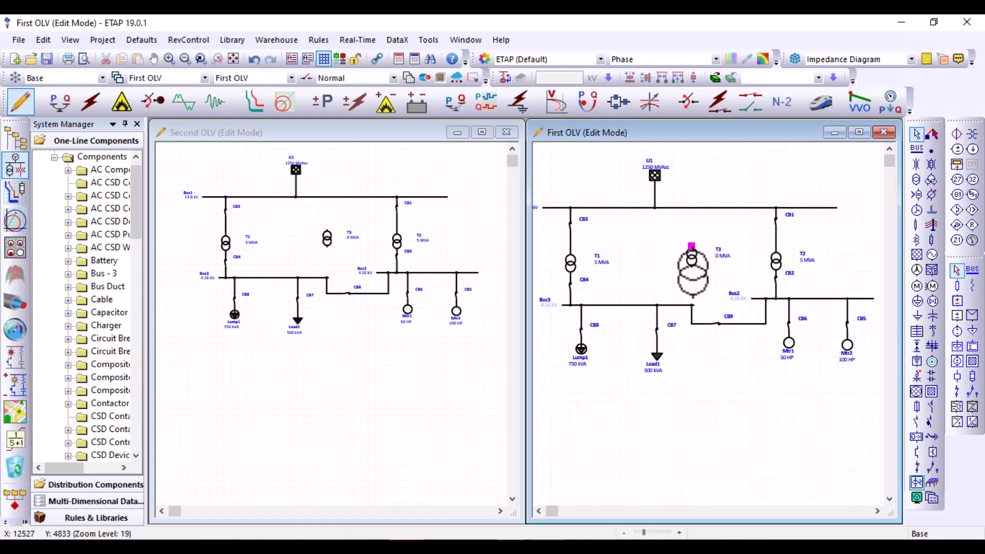
pyautogui.click(689, 258)
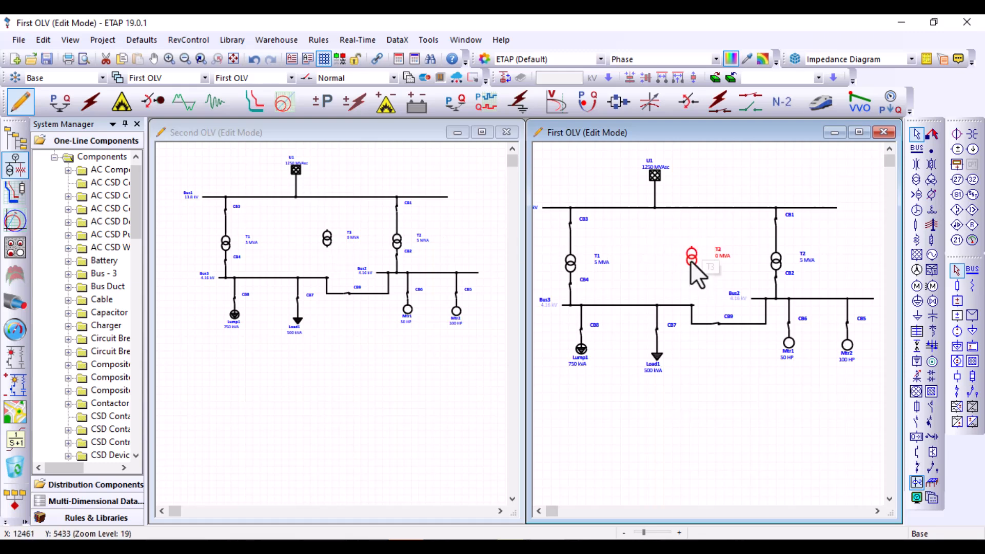
pyautogui.press('Delete')
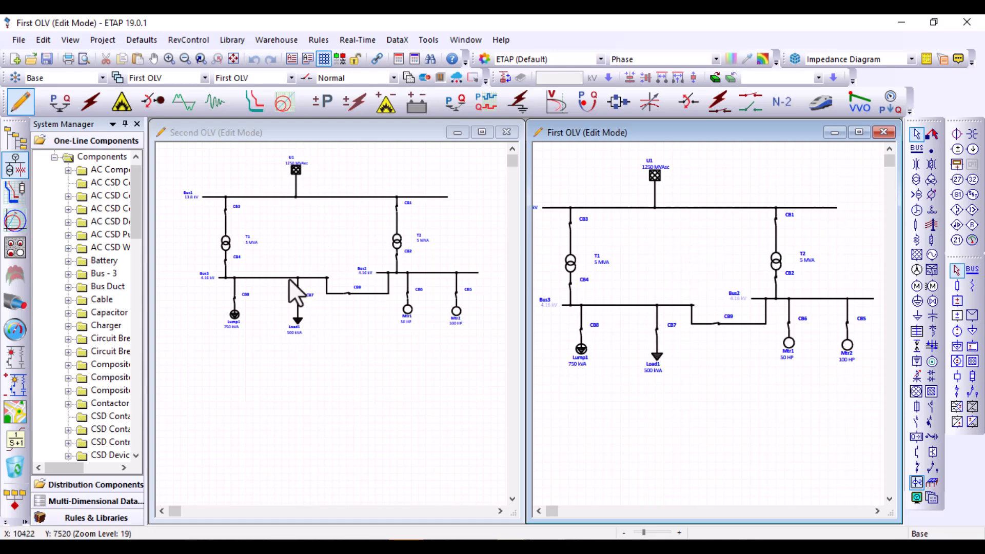
# Place a cable below the diagram in Second OLV and delete it from the First OLV presentation
pyautogui.click(310, 251)
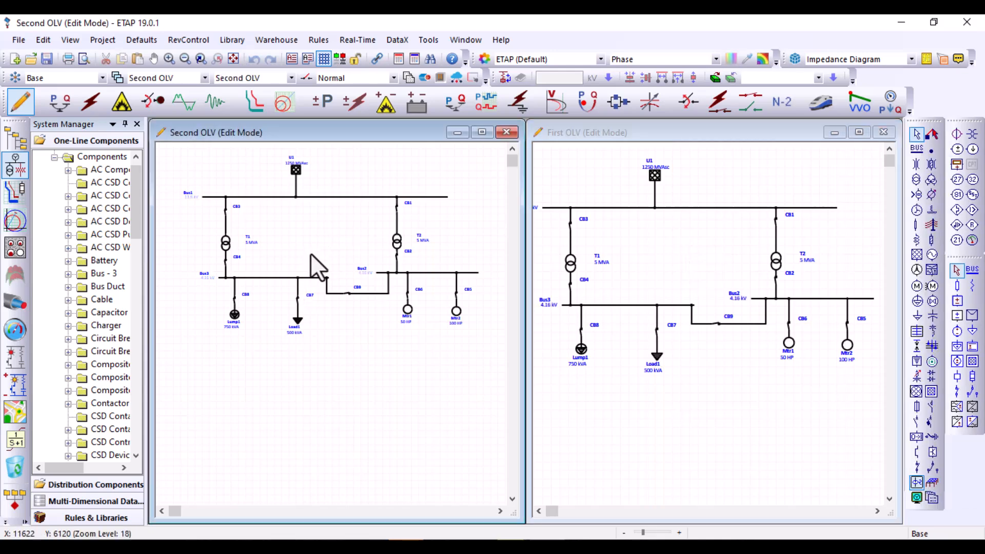
pyautogui.click(916, 225)
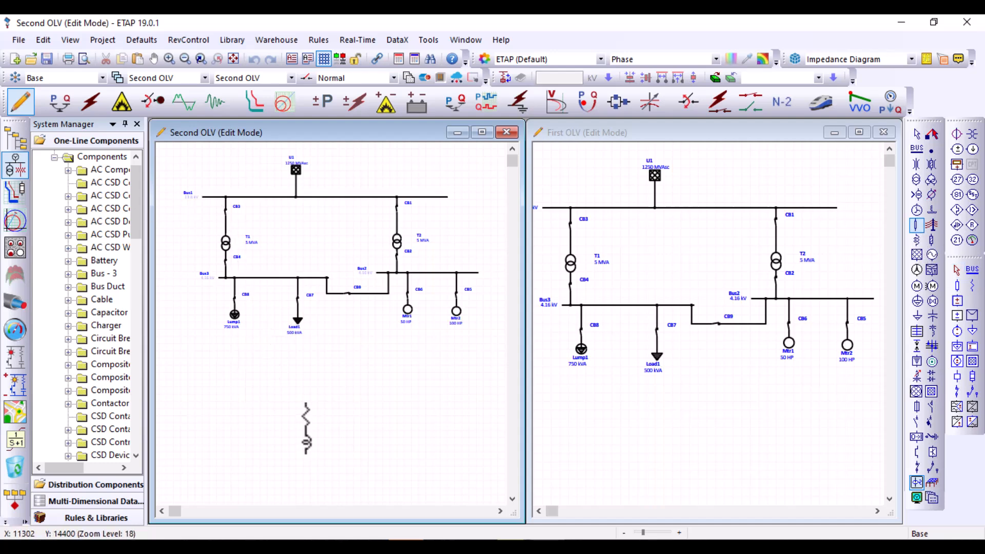
pyautogui.click(312, 403)
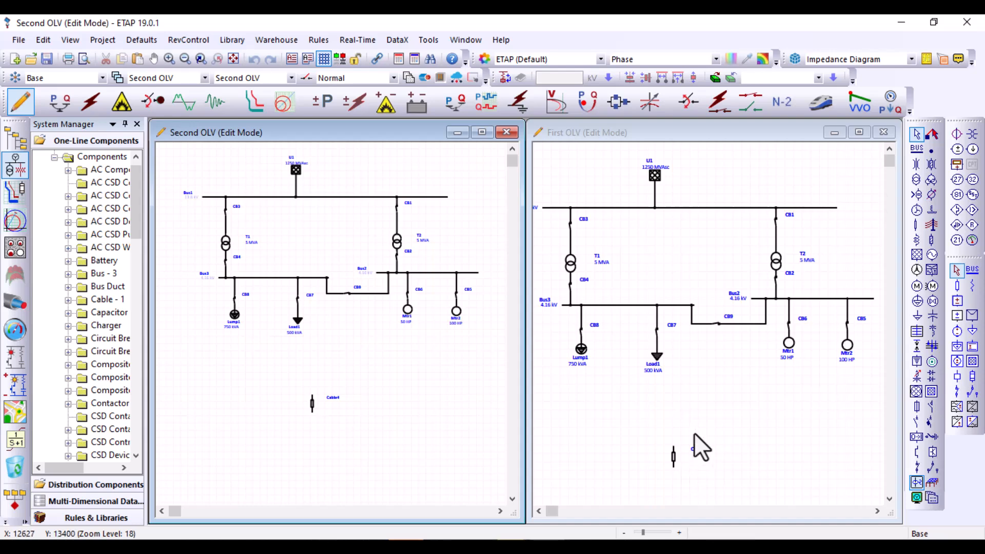
pyautogui.click(673, 451)
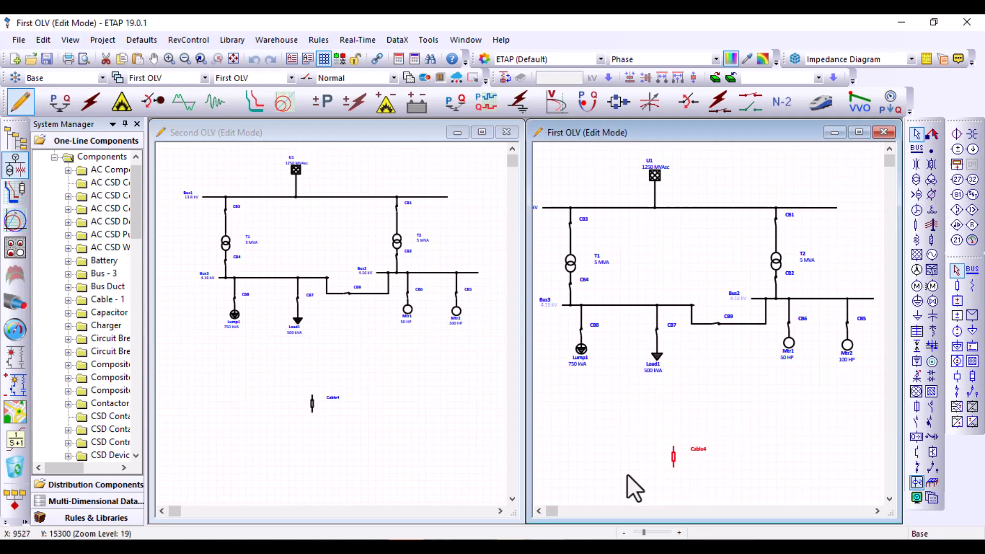
pyautogui.press('Delete')
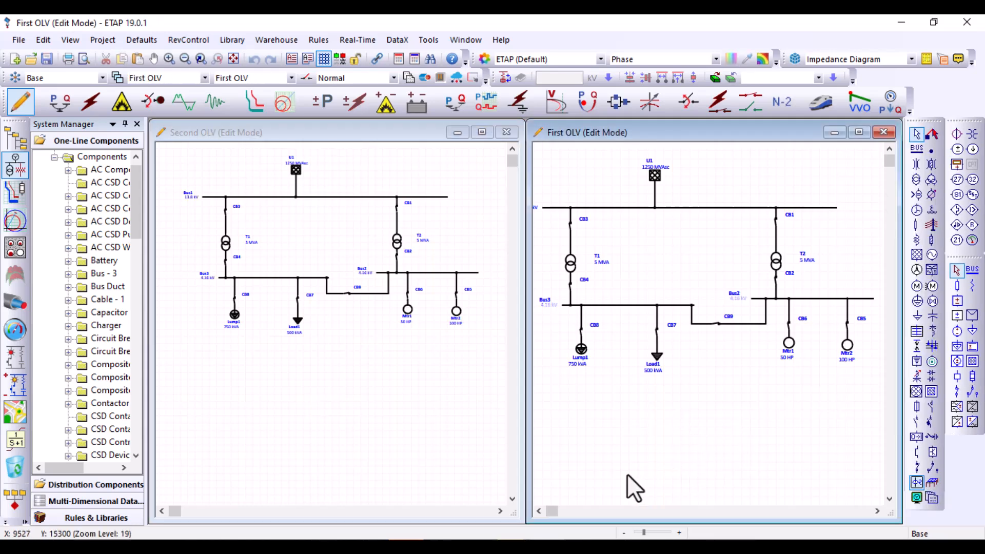
# Switch between the Second OLV and First OLV presentations to check that their contents match
pyautogui.click(444, 420)
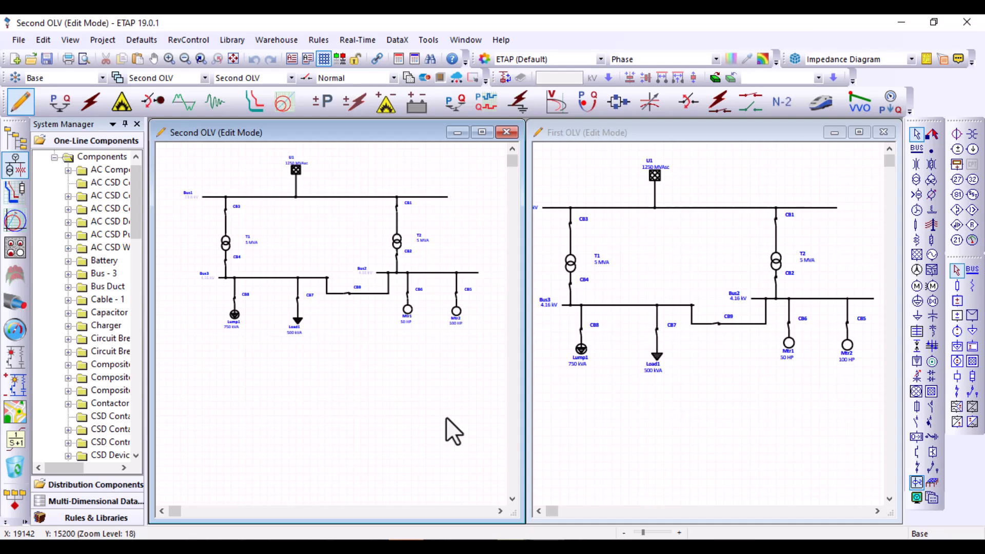
pyautogui.click(632, 371)
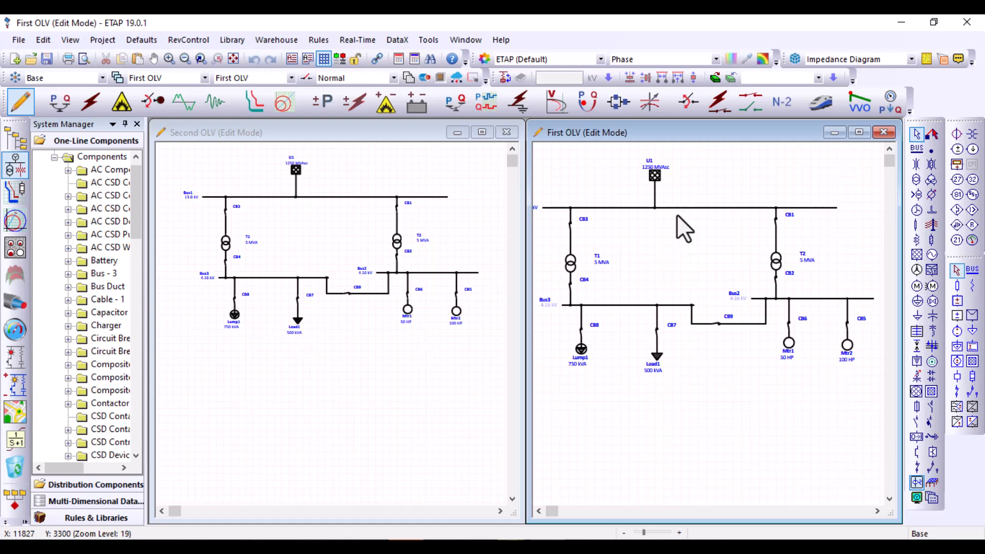
pyautogui.click(280, 235)
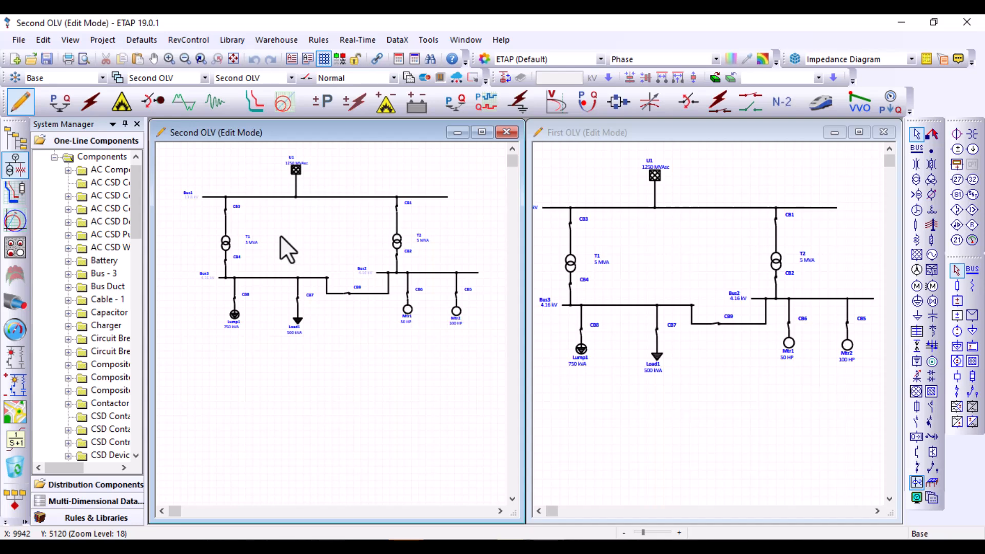
# Put First OLV in Load Flow Analysis mode and run the load flow with 1LF as the output file name
pyautogui.click(621, 227)
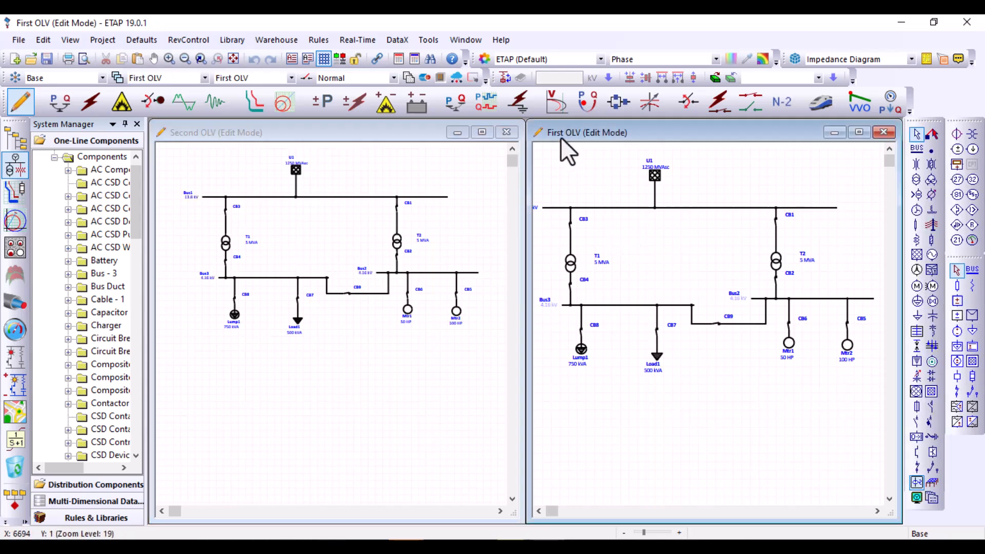
pyautogui.click(63, 112)
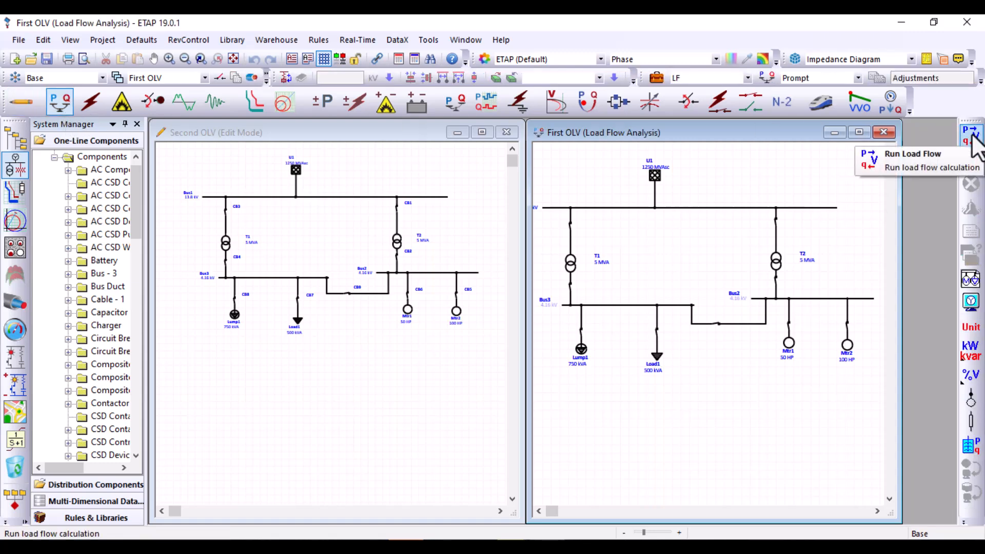
pyautogui.click(971, 137)
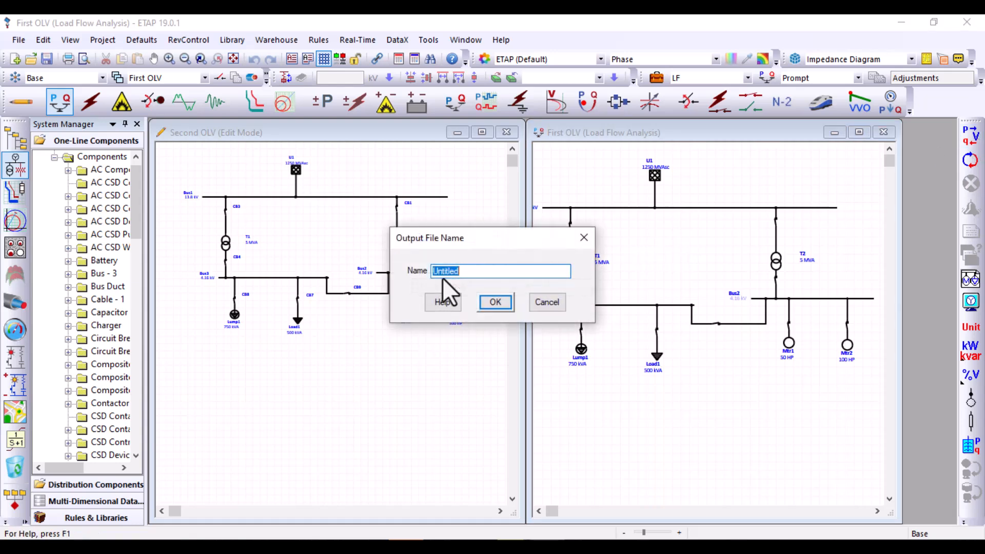
pyautogui.write('1LF')
pyautogui.click(494, 304)
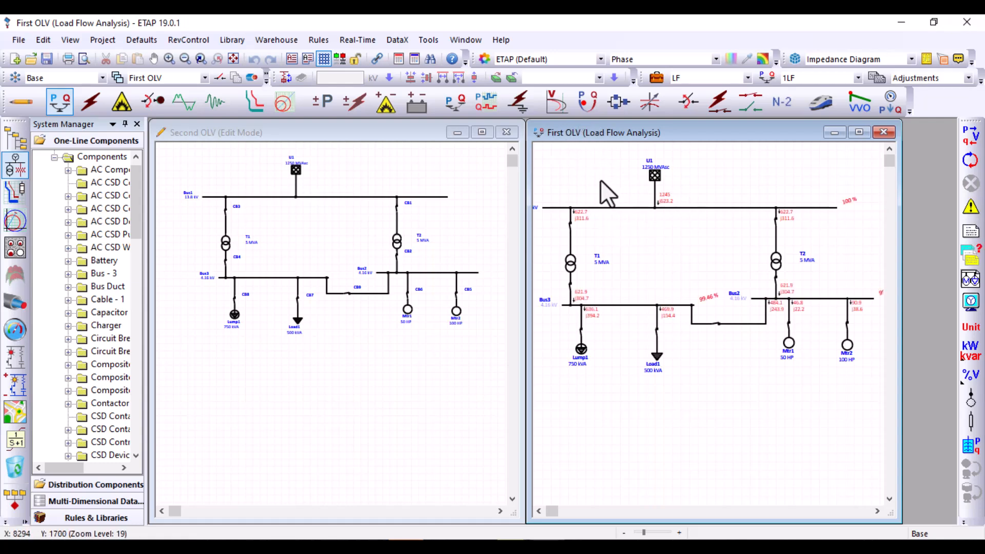
# Put Second OLV in Short-Circuit Analysis mode and mark Bus2 as the faulted bus
pyautogui.click(472, 211)
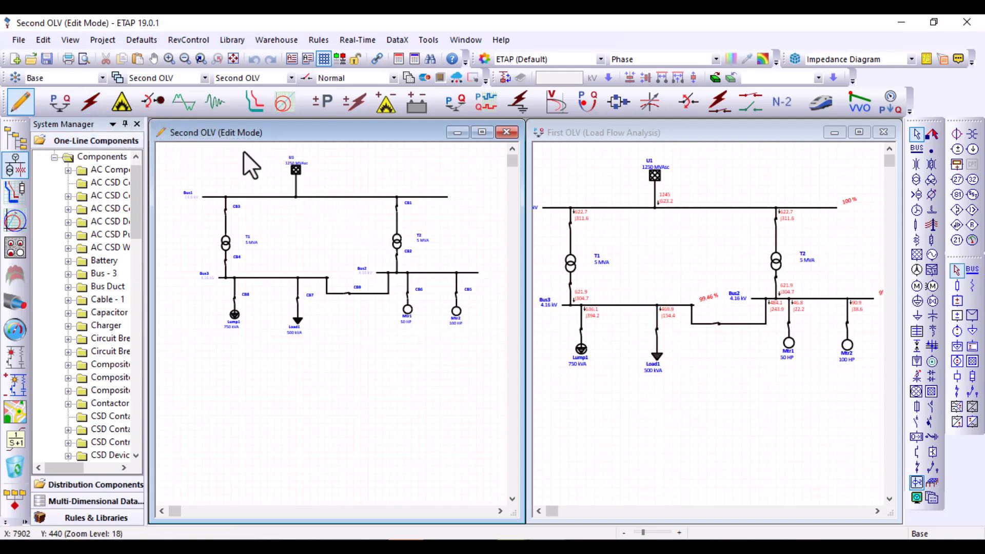
pyautogui.click(92, 100)
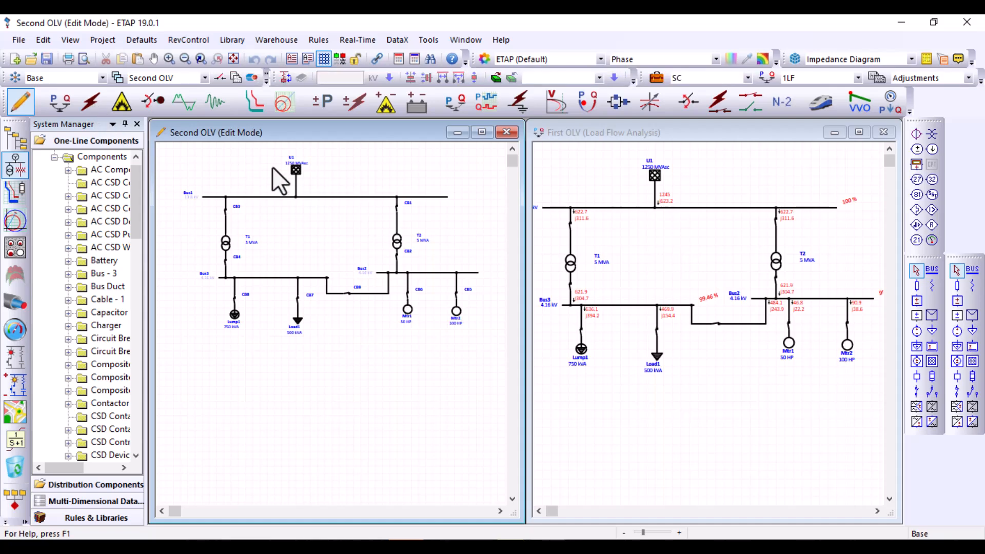
pyautogui.click(428, 272)
pyautogui.rightClick(428, 273)
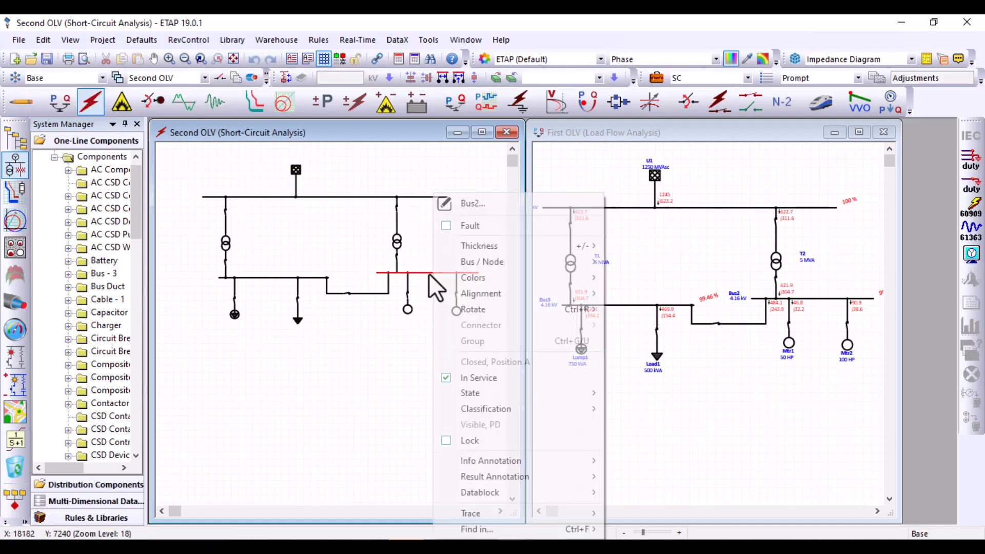
pyautogui.click(445, 226)
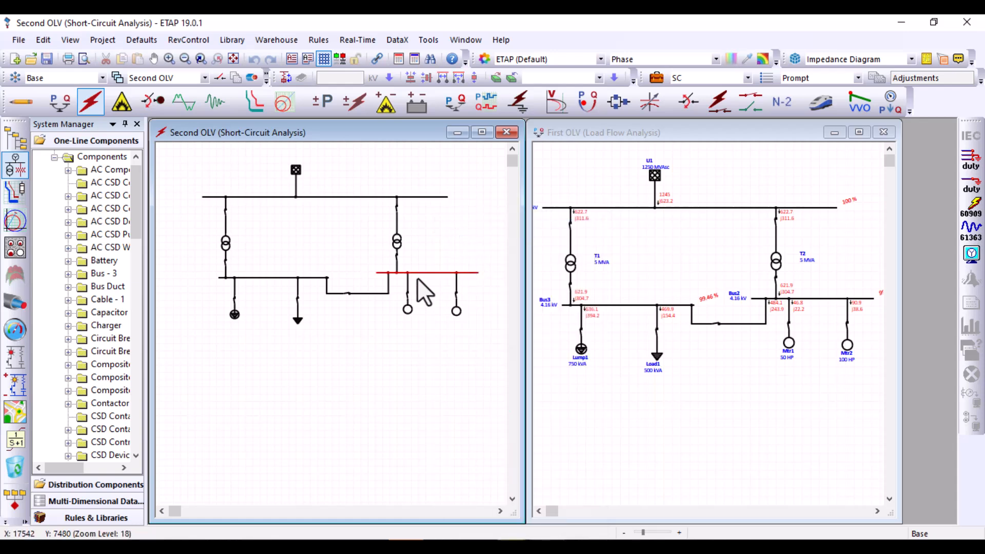
# Run the IEC 60909 short-circuit calculation on Second OLV with 2sc as the output file name
pyautogui.click(972, 206)
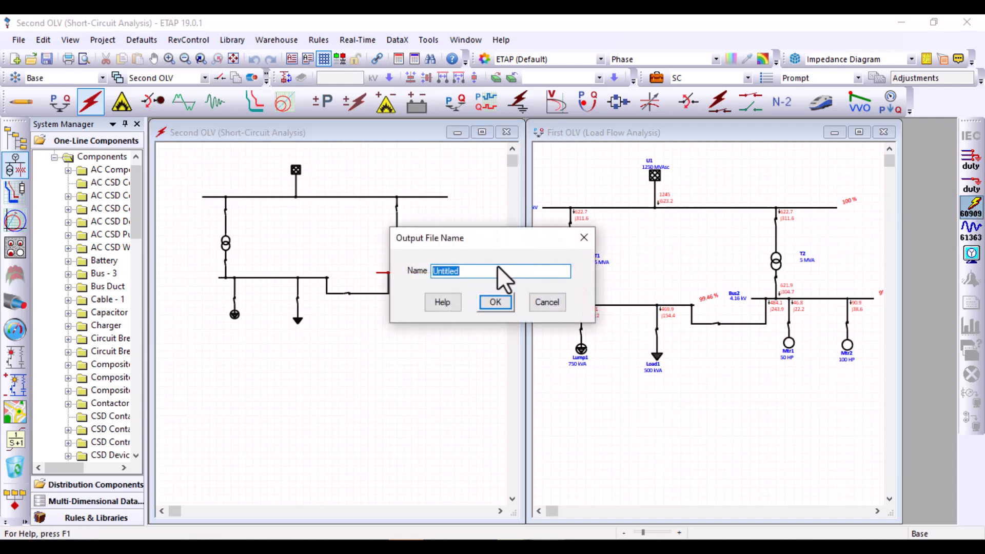
pyautogui.write('2sc')
pyautogui.click(507, 303)
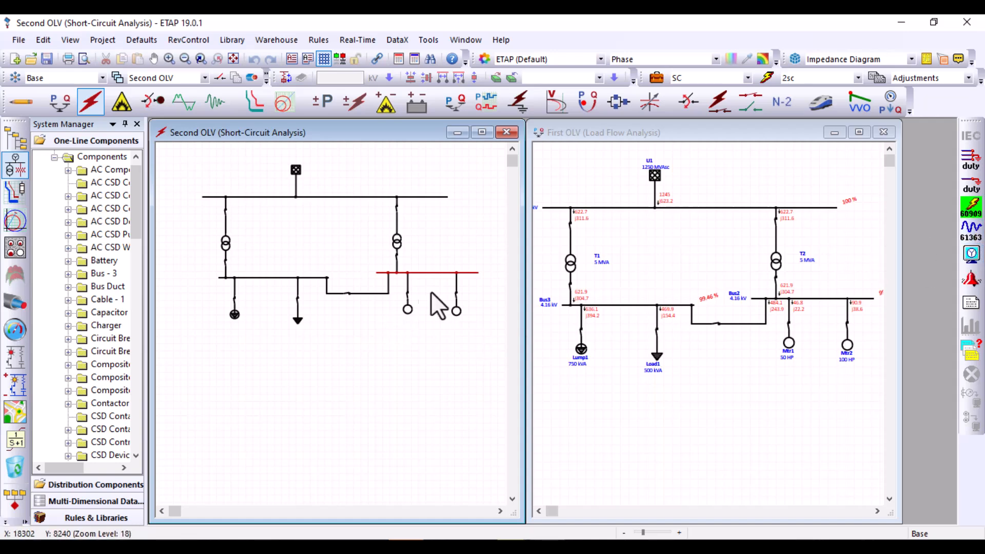
# Tile the First OLV and Second OLV windows vertically and fit the Second OLV diagram to its window
pyautogui.moveTo(523, 254); pyautogui.dragTo(567, 257)
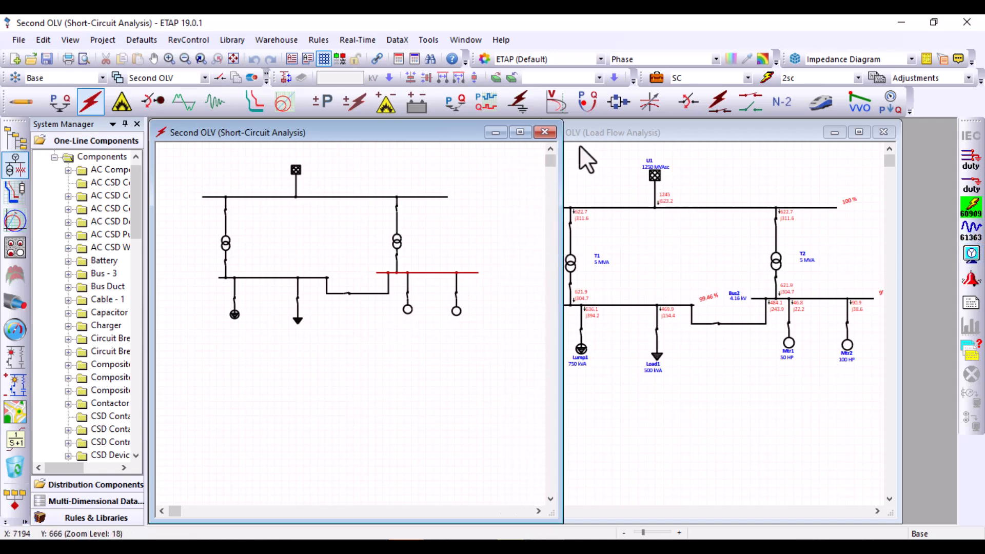
pyautogui.click(612, 130)
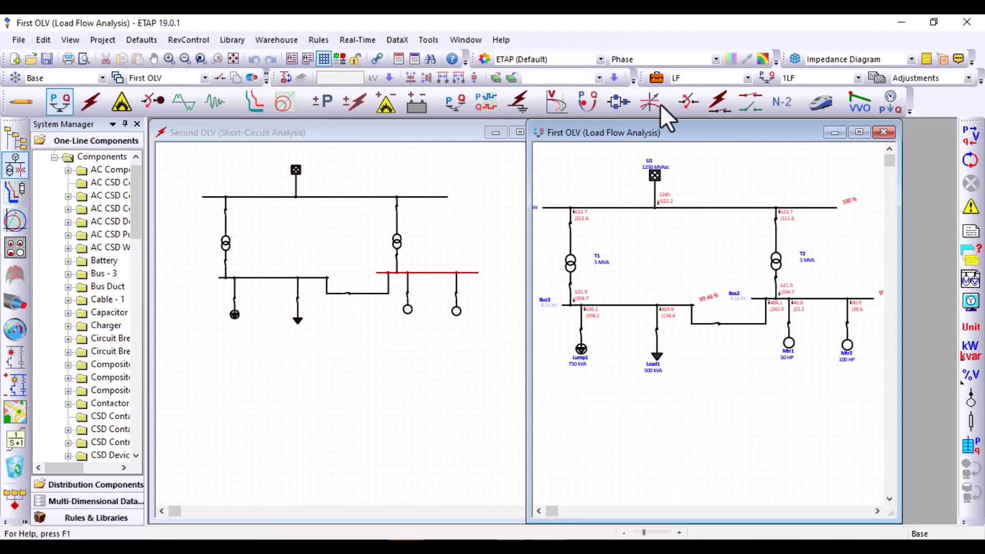
pyautogui.click(456, 42)
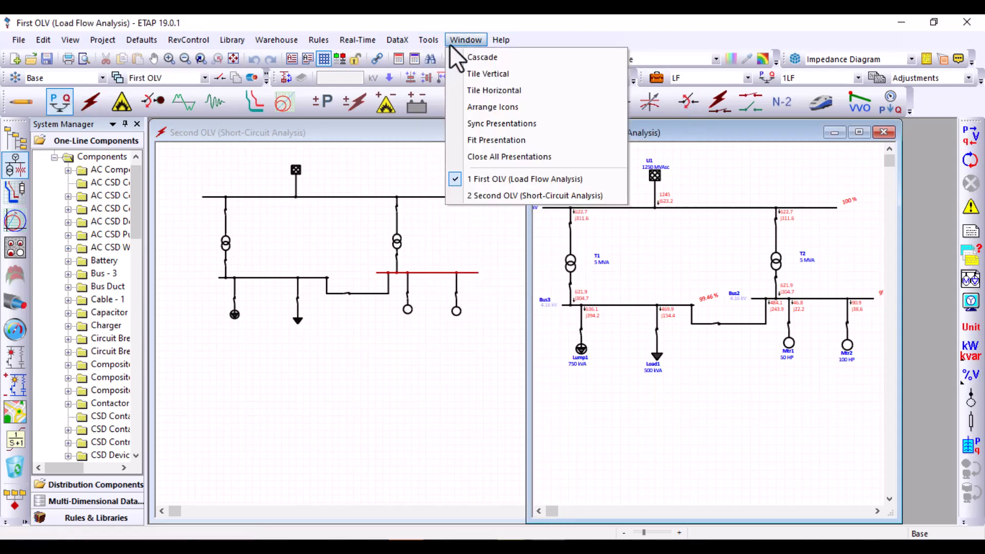
pyautogui.click(475, 76)
pyautogui.click(604, 361)
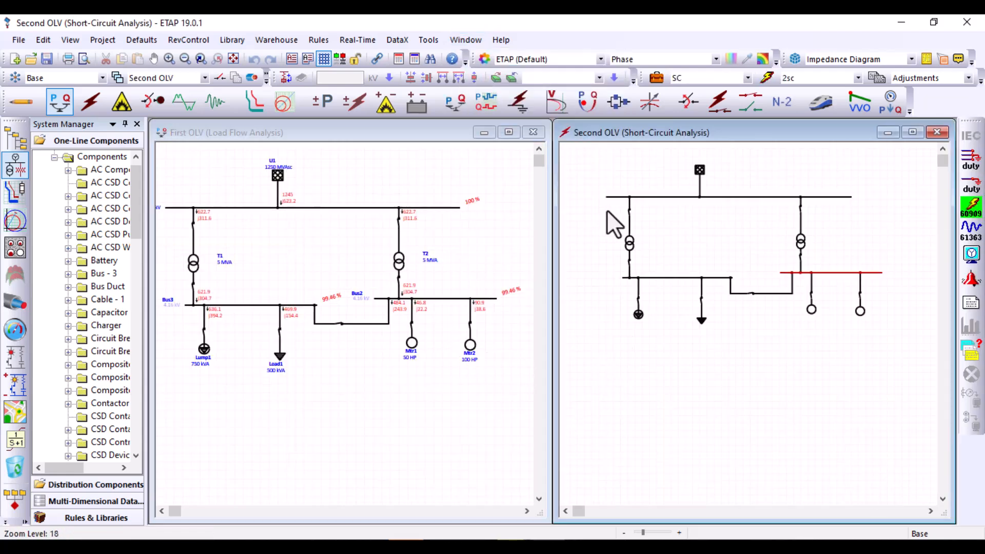
pyautogui.moveTo(605, 163); pyautogui.dragTo(908, 359)
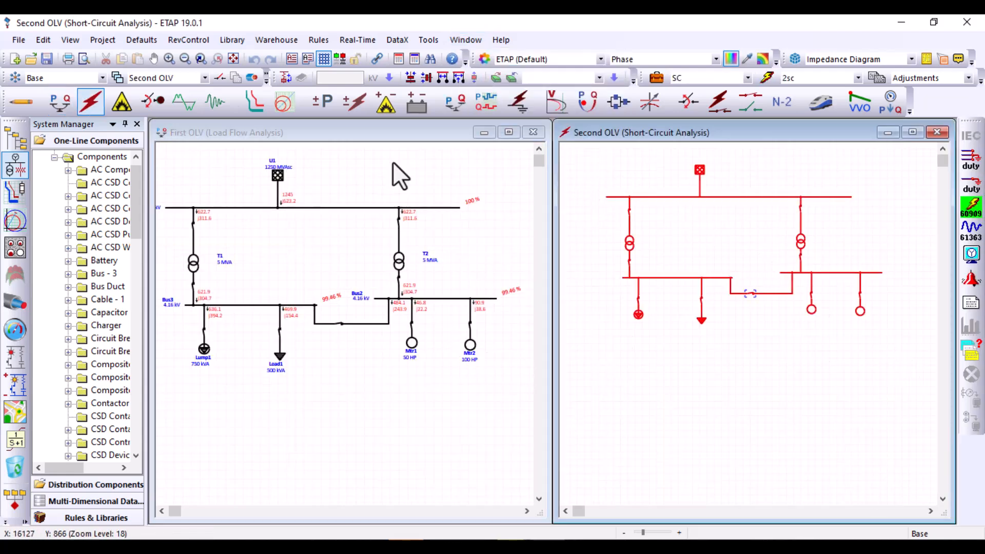
pyautogui.click(232, 62)
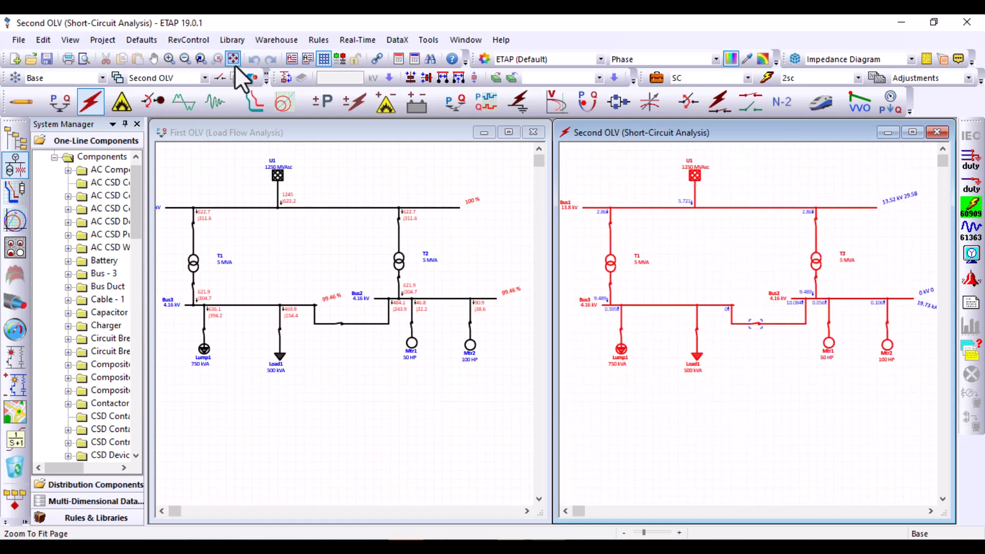
pyautogui.click(654, 409)
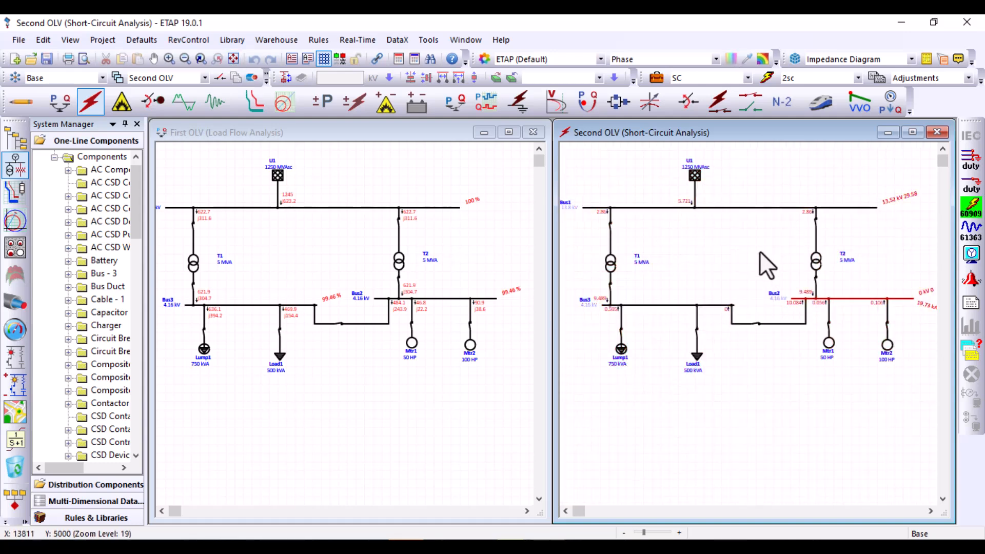
pyautogui.click(254, 241)
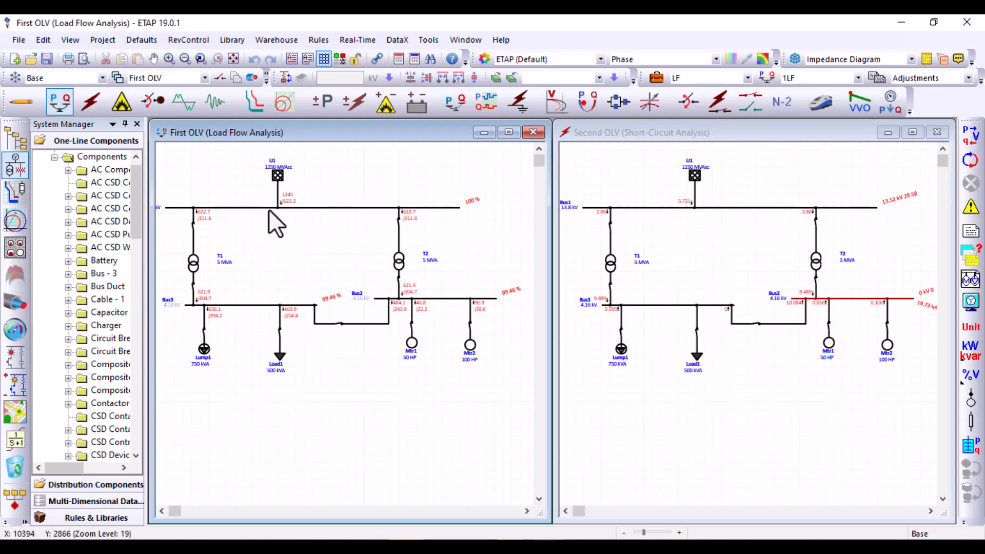
pyautogui.doubleClick(266, 239)
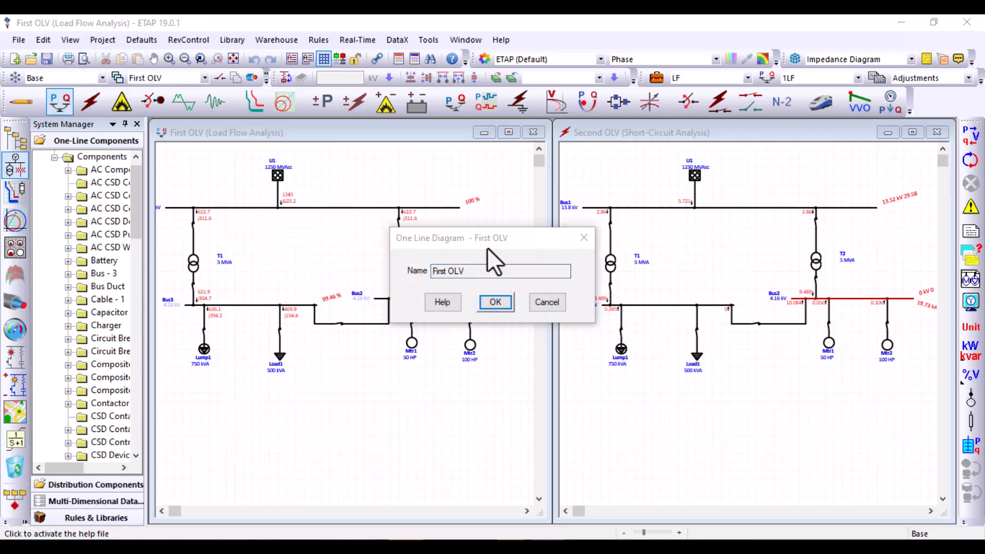
pyautogui.click(583, 237)
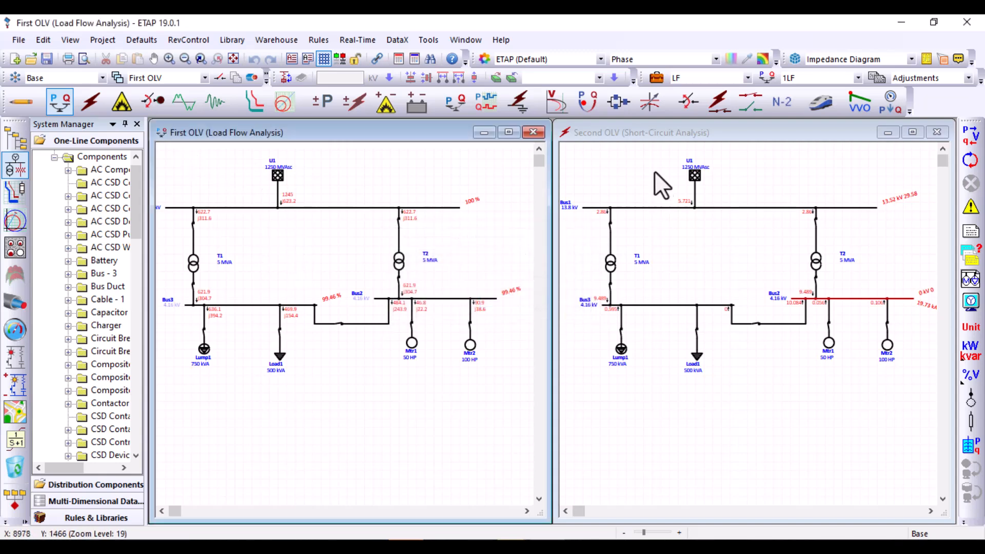
# In Second OLV's edit mode, set transformer T1's rated power to 4 MVA and apply the typical Z and X/R values
pyautogui.click(602, 136)
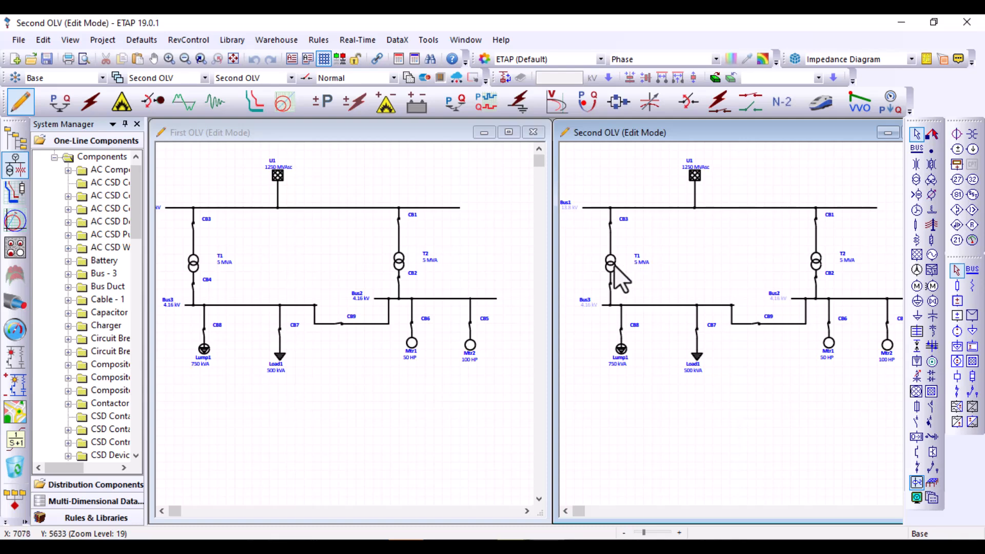
pyautogui.doubleClick(615, 268)
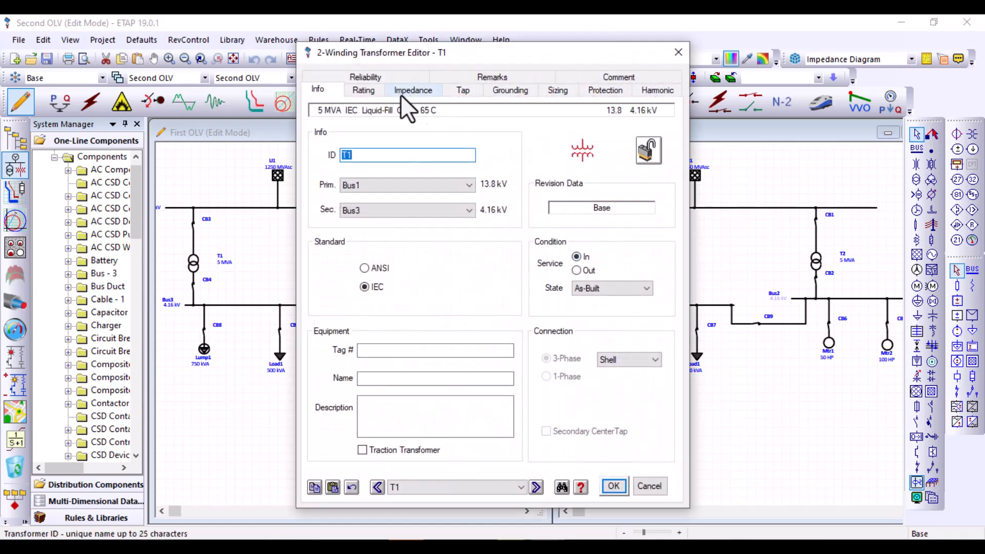
pyautogui.click(376, 88)
pyautogui.doubleClick(364, 251)
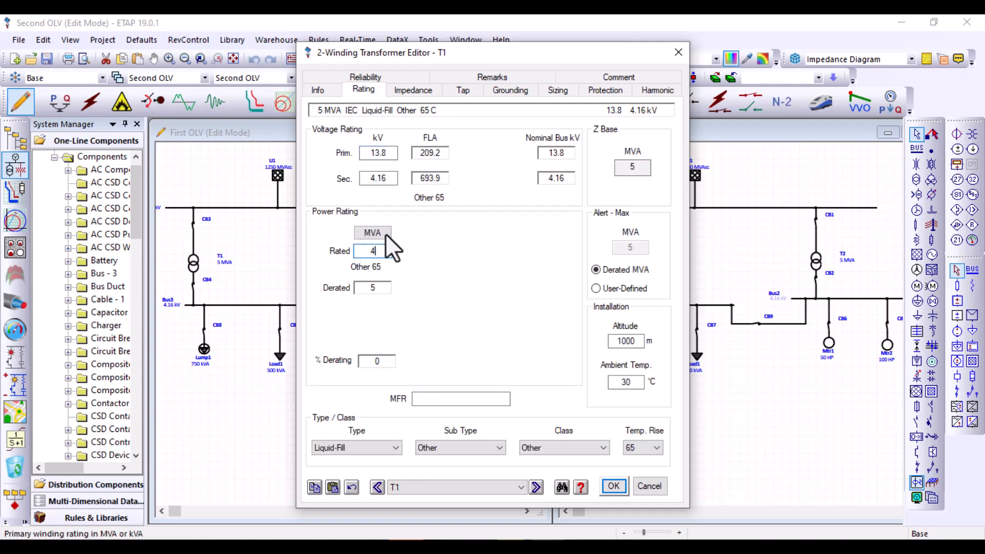
pyautogui.click(413, 90)
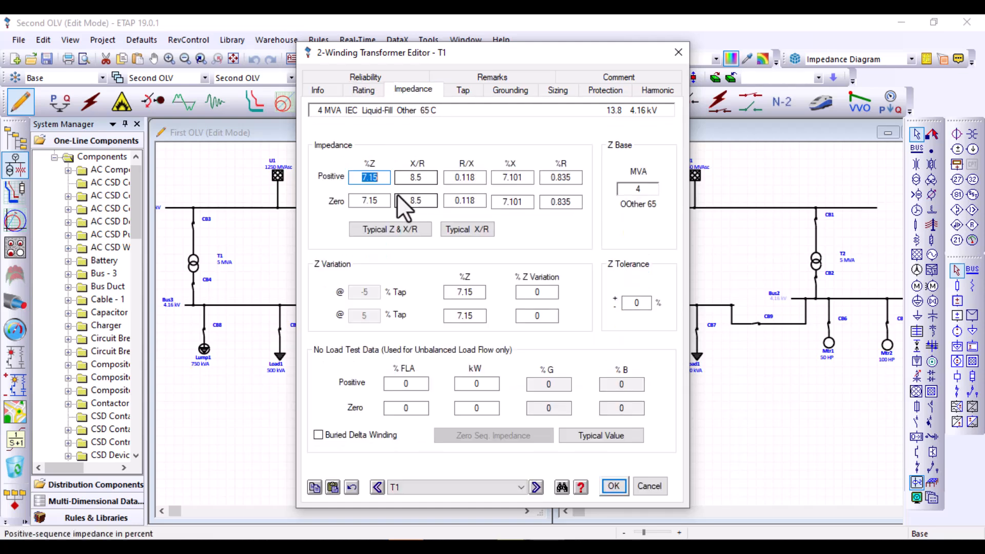
pyautogui.click(396, 226)
# Set T1's rated power to 2 MVA, substitute the typical Z and X/R values and accept the changes
pyautogui.click(364, 91)
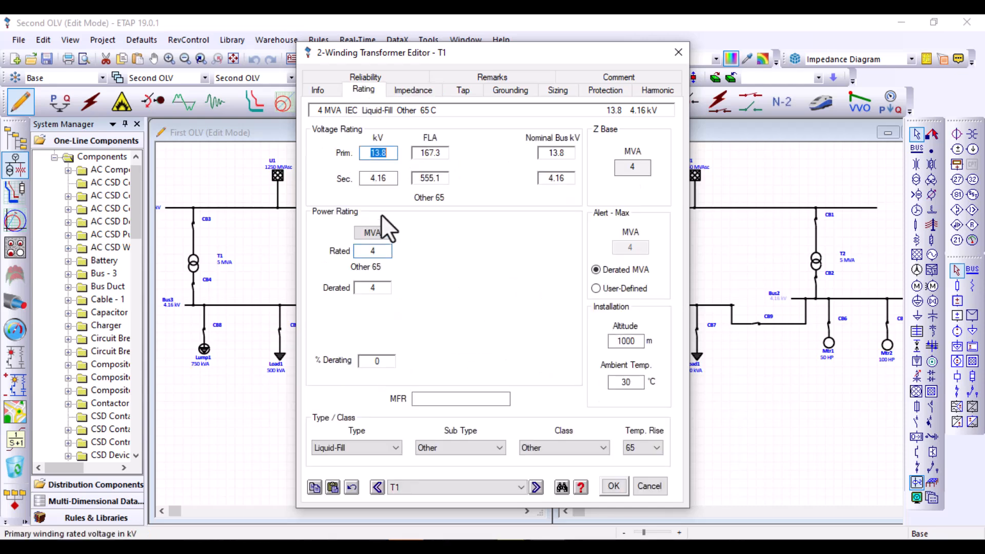
pyautogui.click(373, 250)
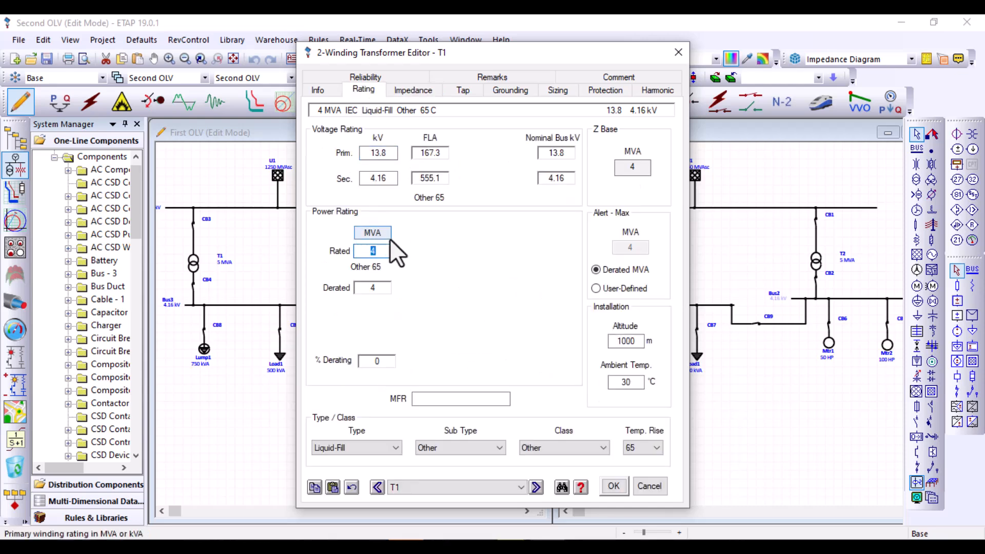
pyautogui.write('2')
pyautogui.press('Tab')
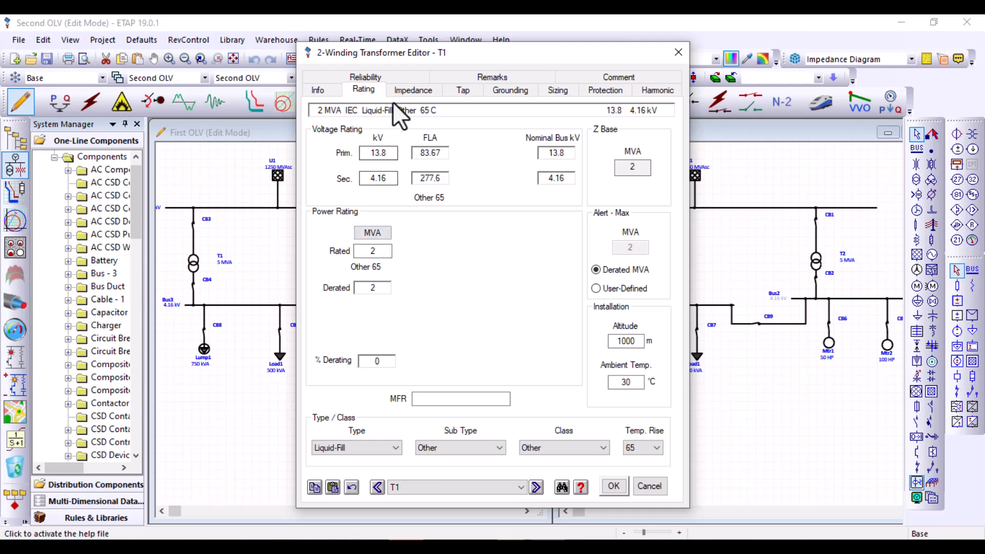
pyautogui.click(403, 91)
pyautogui.click(386, 229)
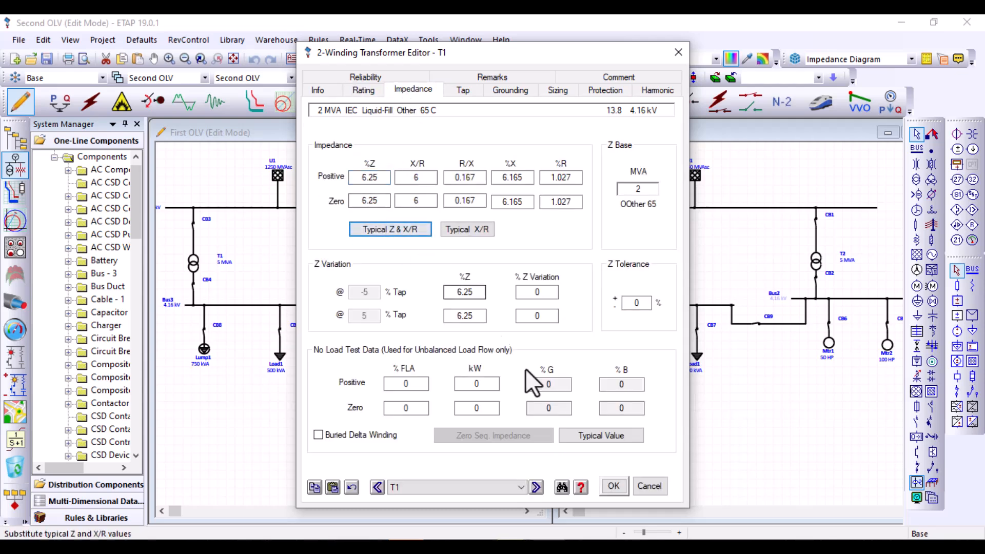
pyautogui.click(622, 490)
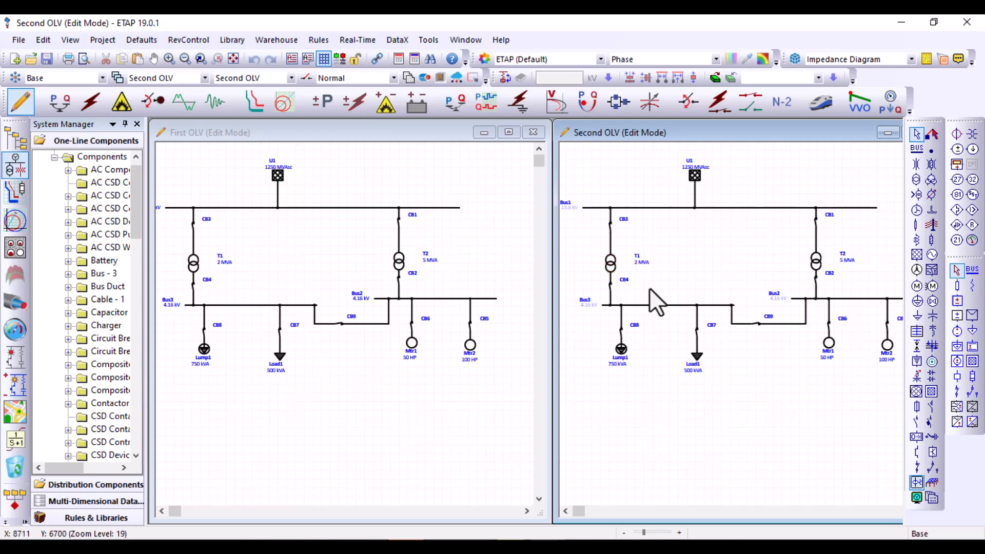
# Check transformer T1's impedance in Second OLV and its impedance and rating in First OLV to compare both presentations
pyautogui.doubleClick(608, 262)
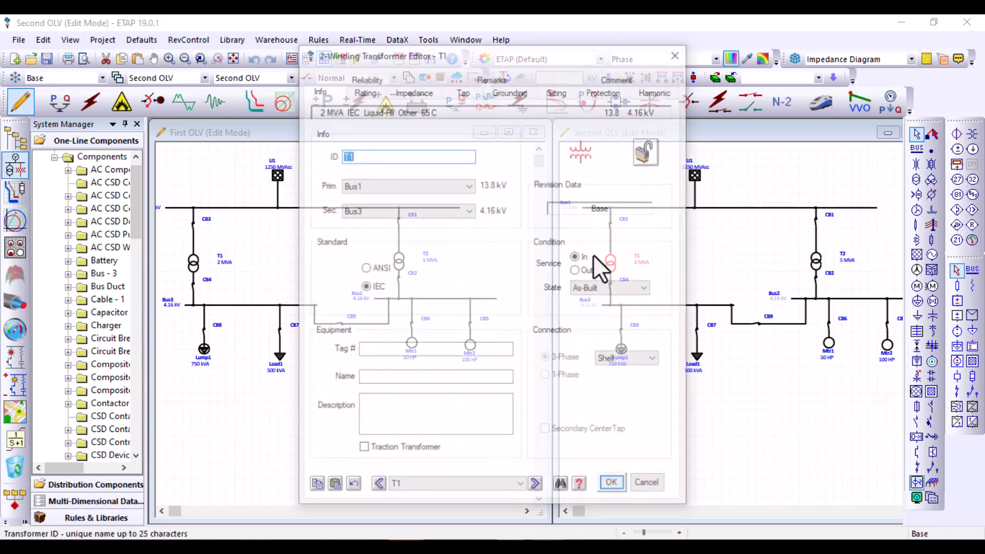
pyautogui.click(399, 86)
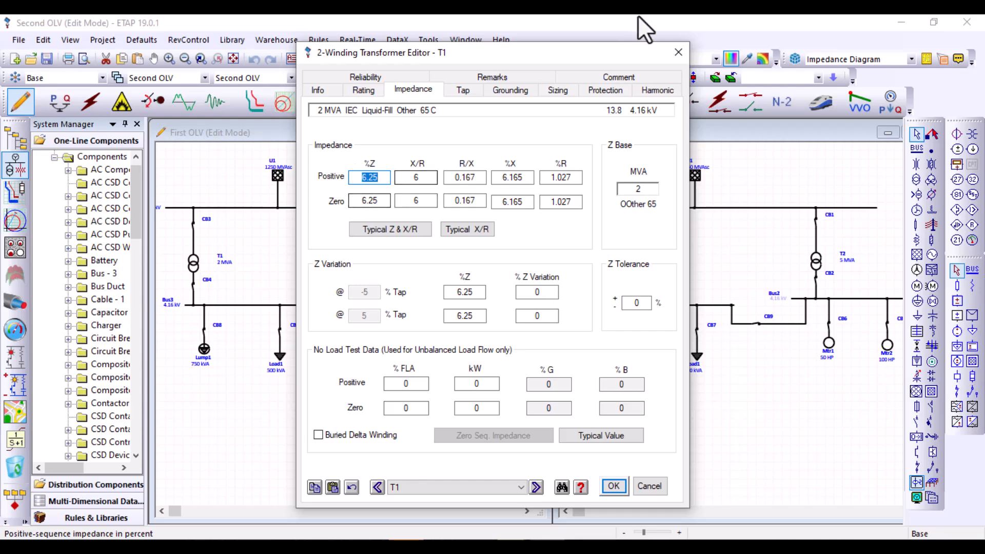
pyautogui.click(614, 486)
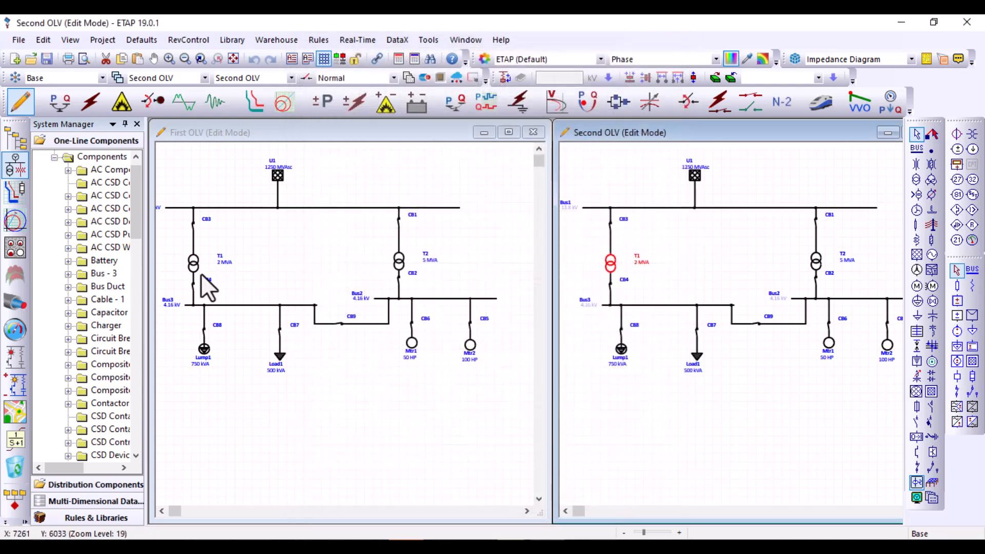
pyautogui.click(192, 264)
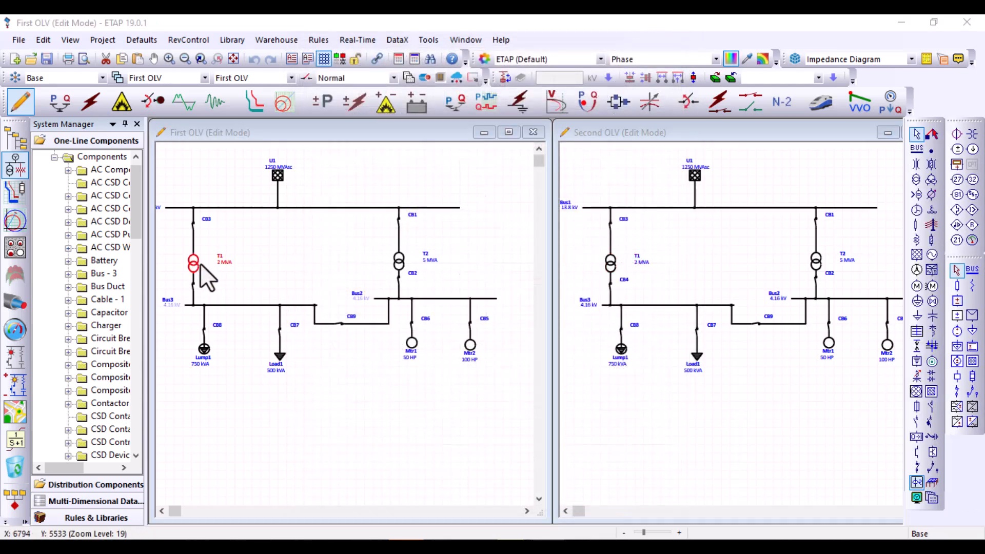
pyautogui.doubleClick(198, 266)
pyautogui.click(405, 92)
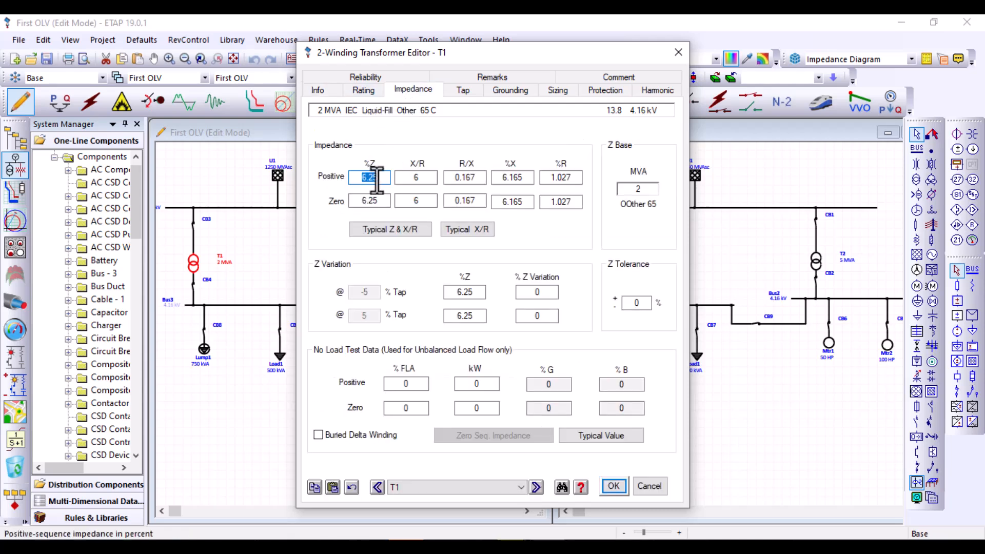
pyautogui.click(358, 88)
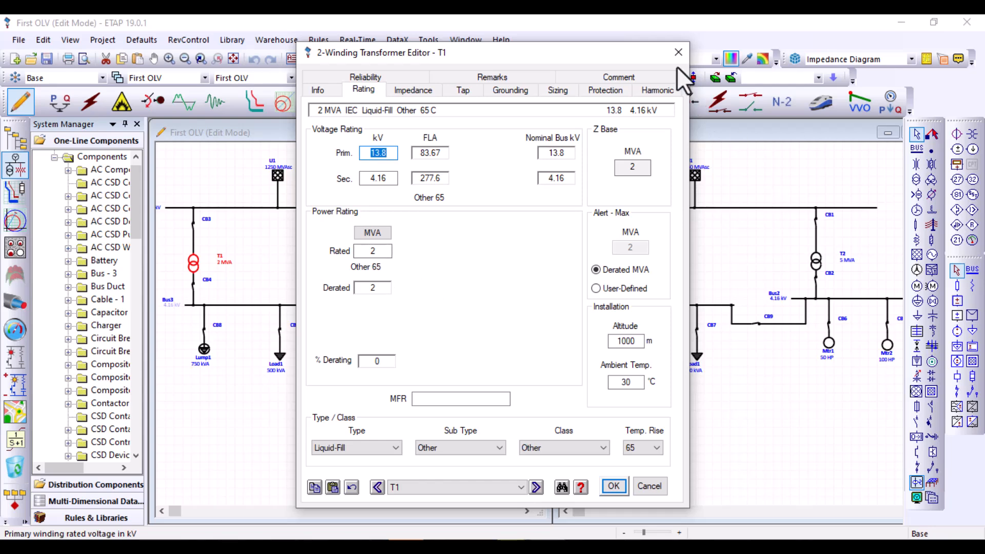
pyautogui.click(678, 52)
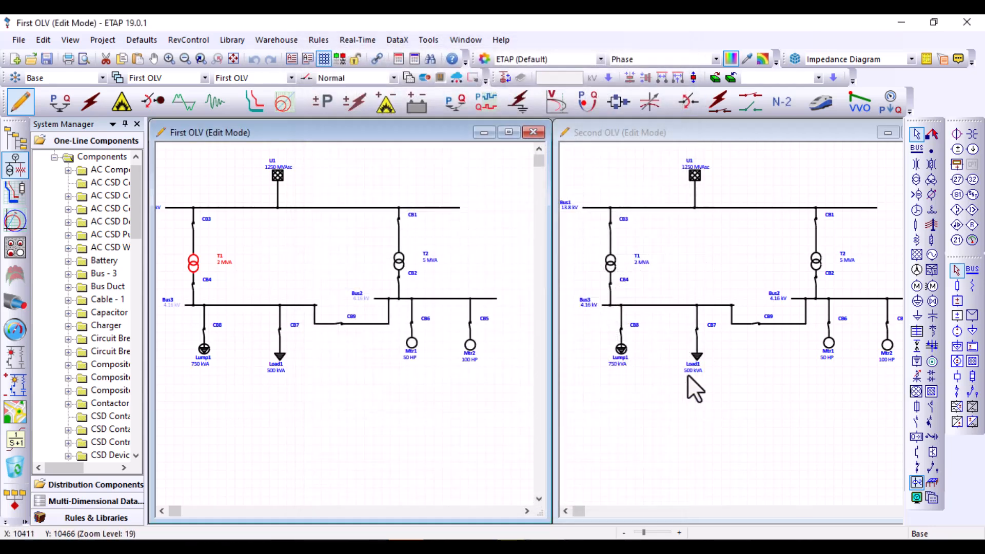
pyautogui.click(704, 418)
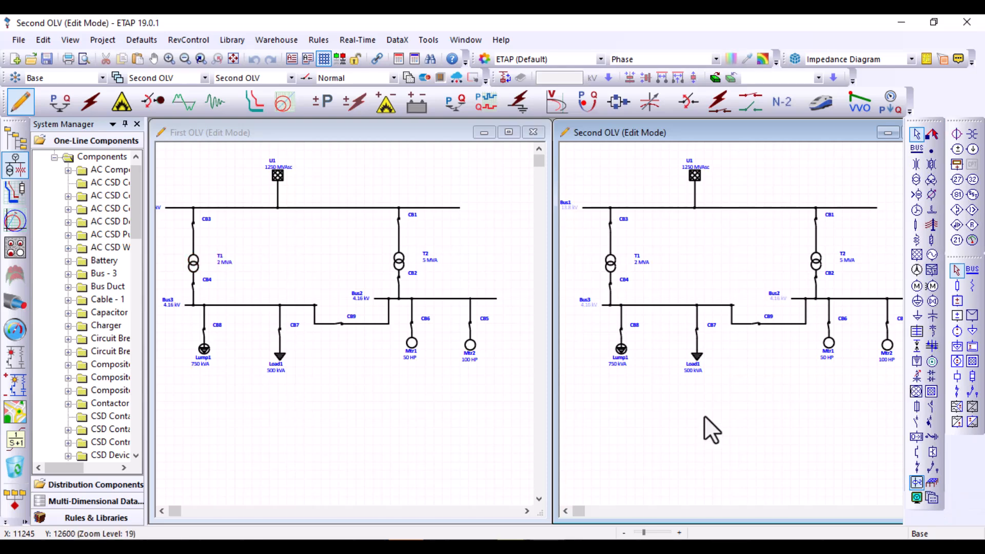
pyautogui.click(496, 269)
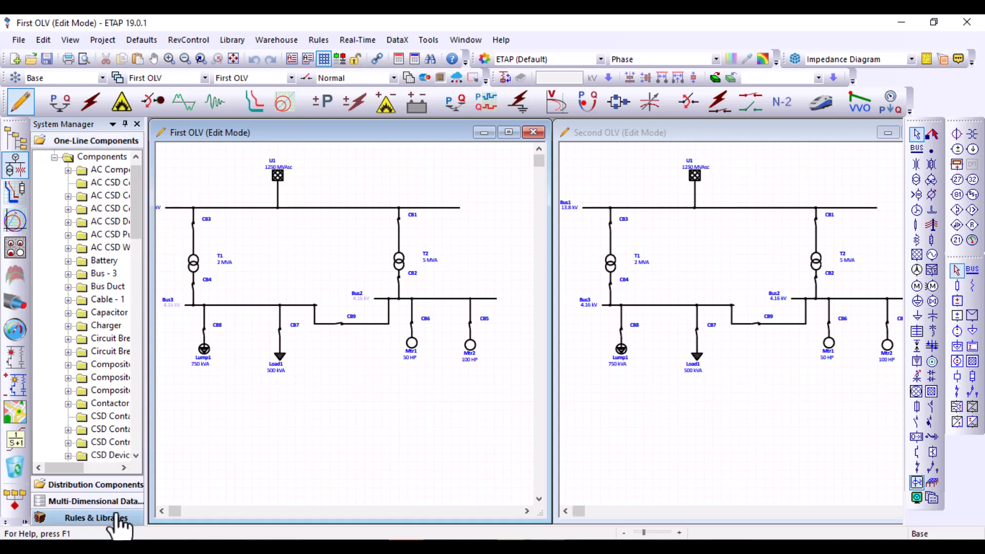
# Show the one-line diagram presentations in the multi-dimensional database and widen the System Manager to read their names
pyautogui.click(92, 505)
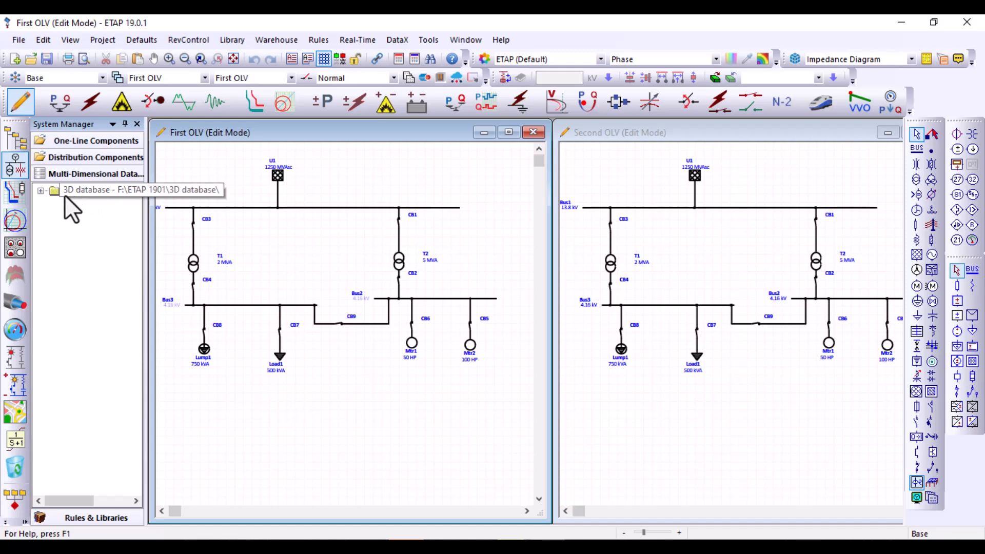
pyautogui.click(41, 193)
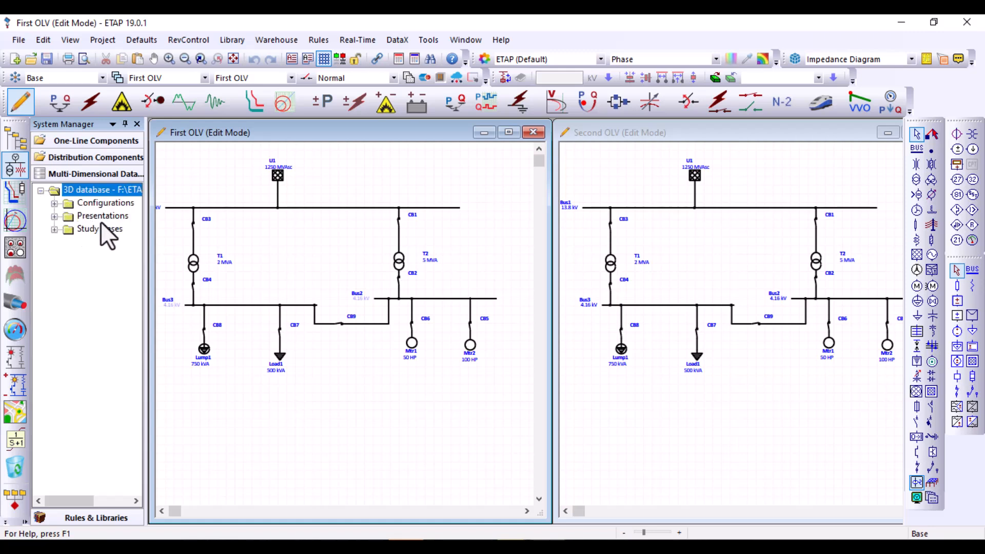
pyautogui.click(53, 216)
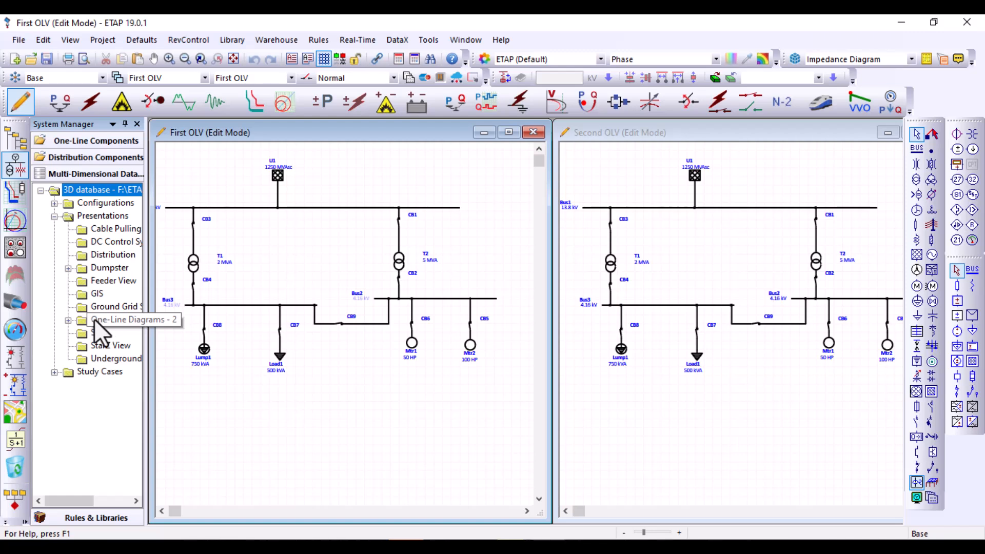
pyautogui.click(67, 320)
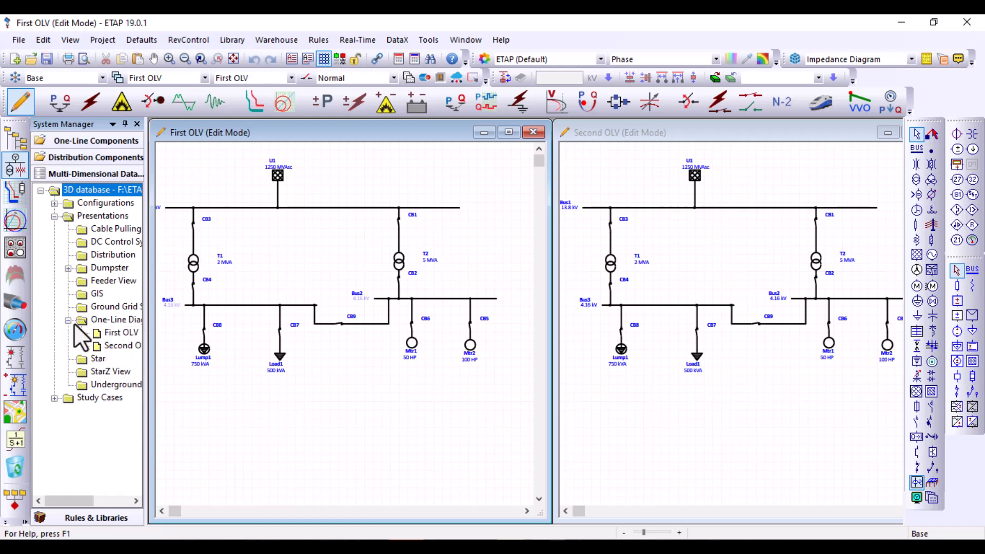
pyautogui.moveTo(146, 337); pyautogui.dragTo(163, 339)
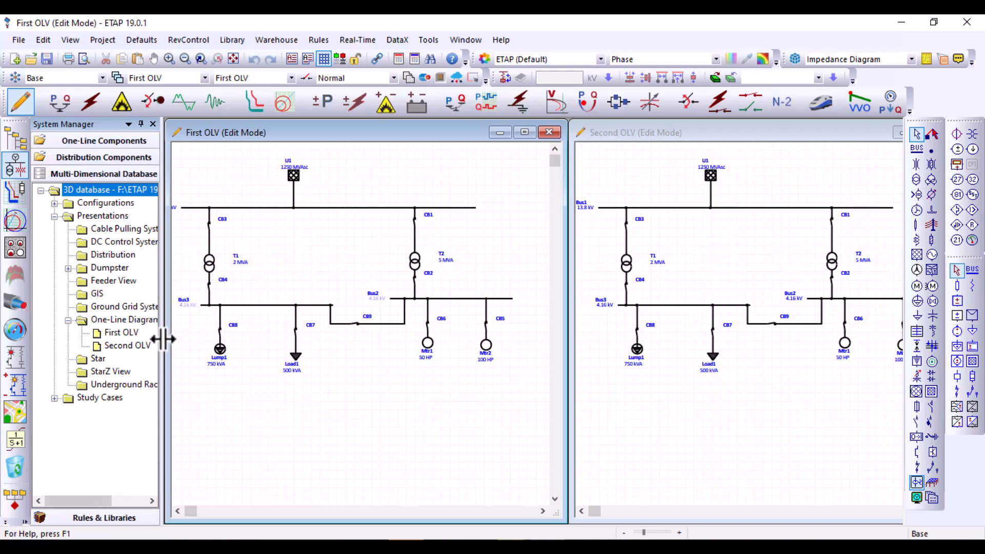
pyautogui.click(127, 346)
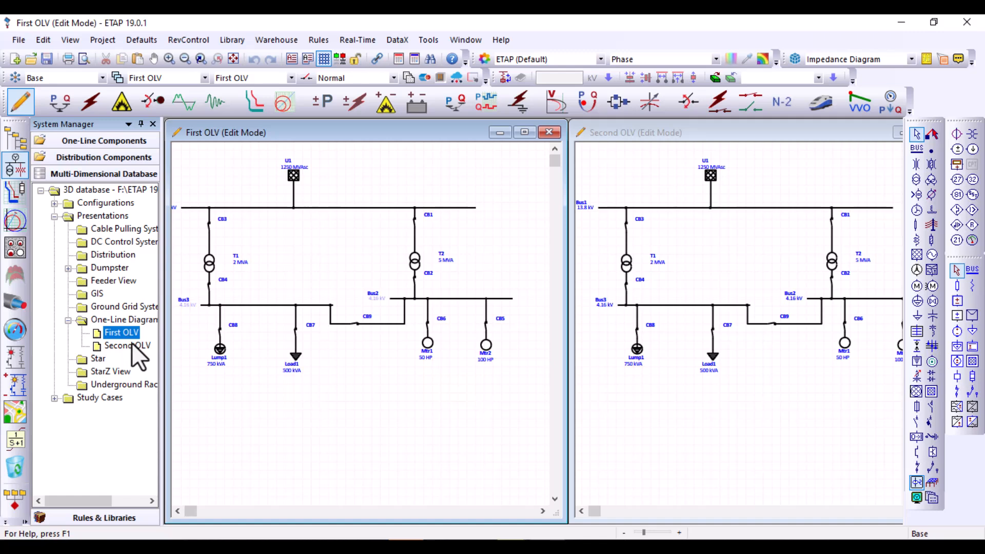
# Purge the Second OLV presentation permanently from the database and check the list of available presentations
pyautogui.rightClick(129, 346)
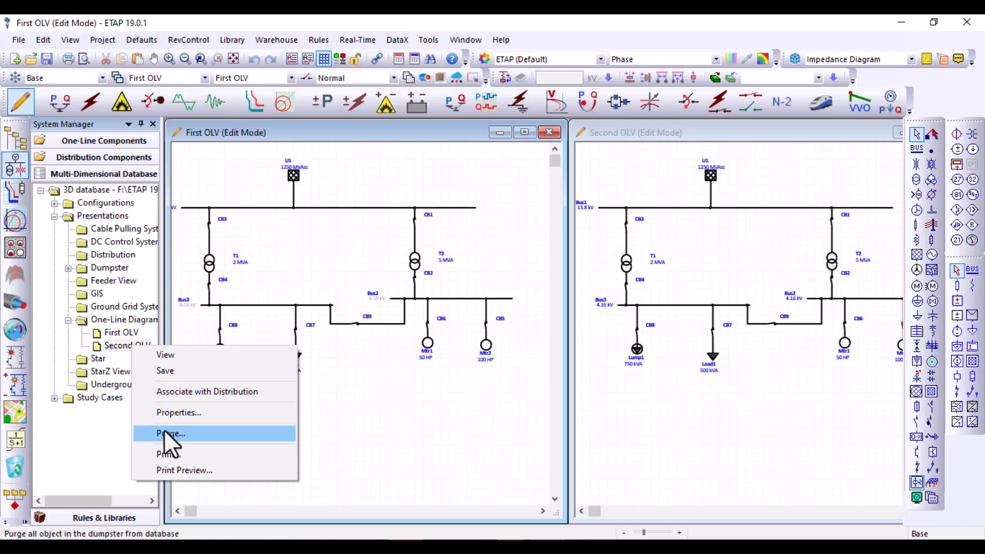
pyautogui.click(127, 344)
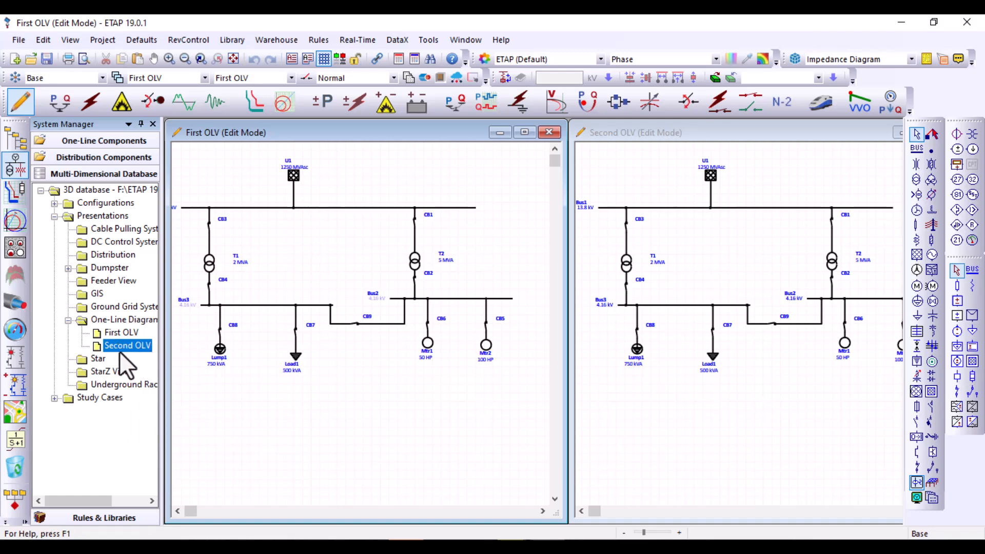
pyautogui.rightClick(133, 345)
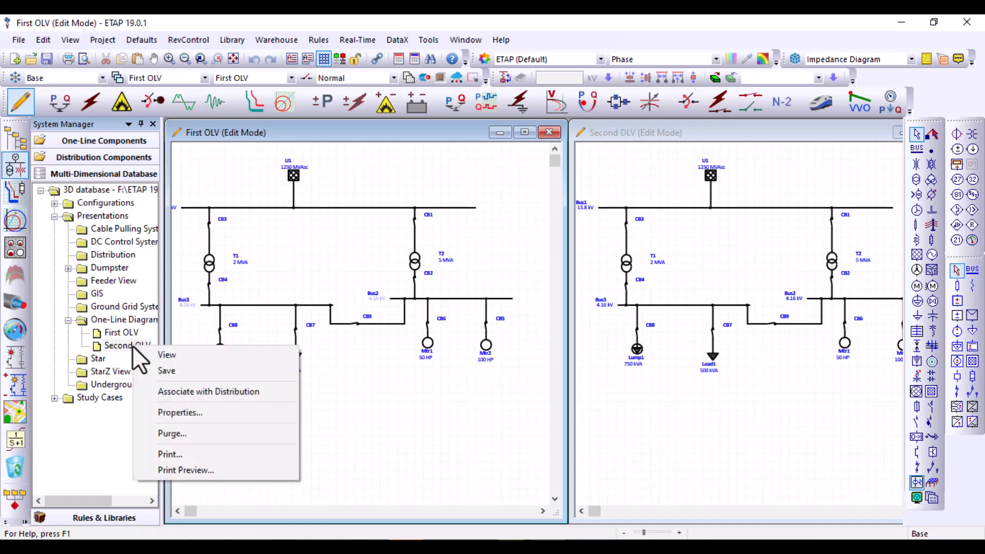
pyautogui.click(178, 439)
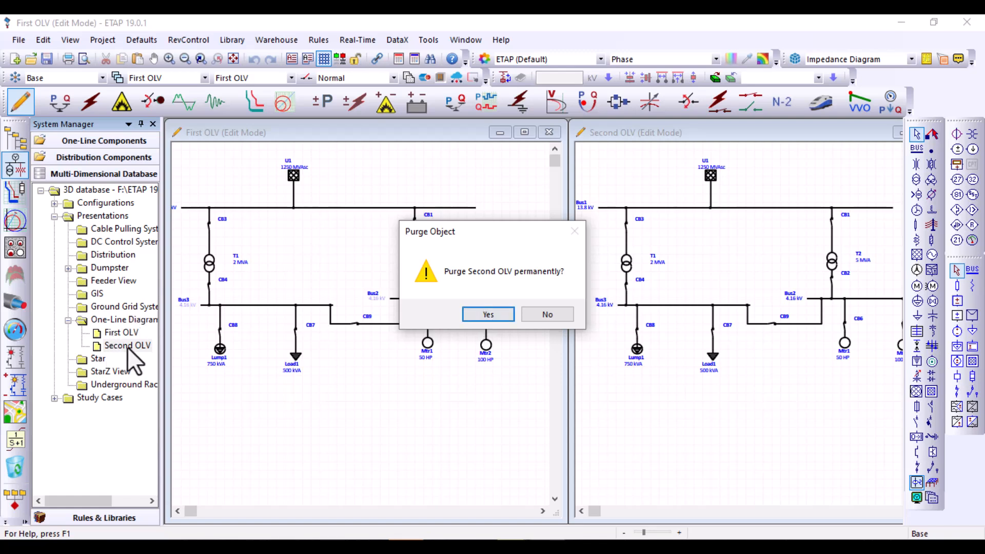
pyautogui.click(487, 313)
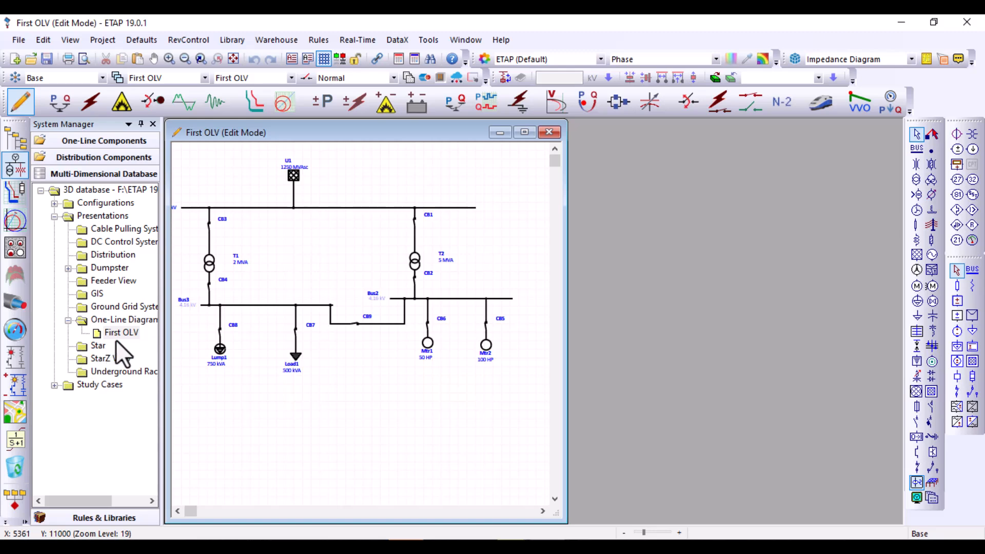
pyautogui.click(206, 78)
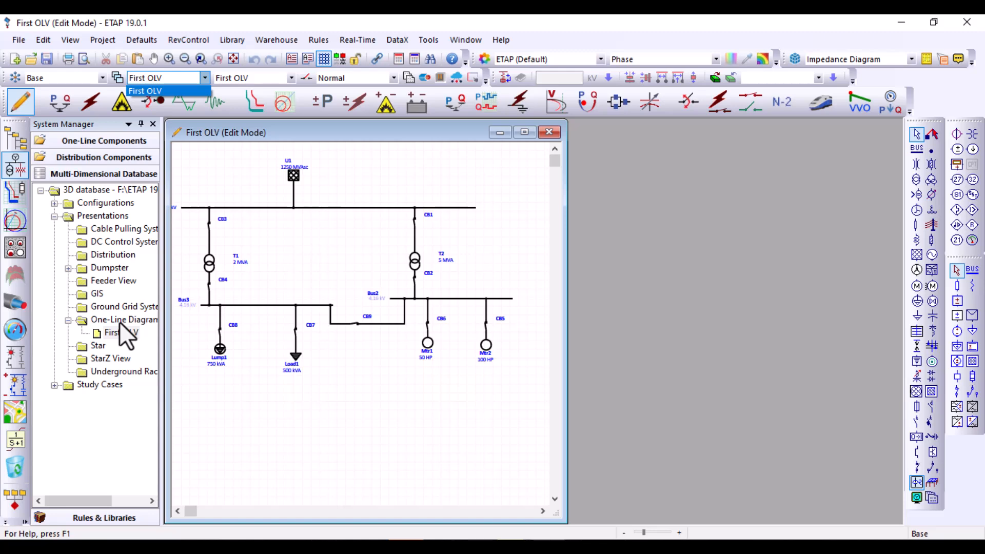
# Create a new one-line diagram presentation named "Scond OLV" from First OLV in the database
pyautogui.click(84, 321)
pyautogui.rightClick(82, 322)
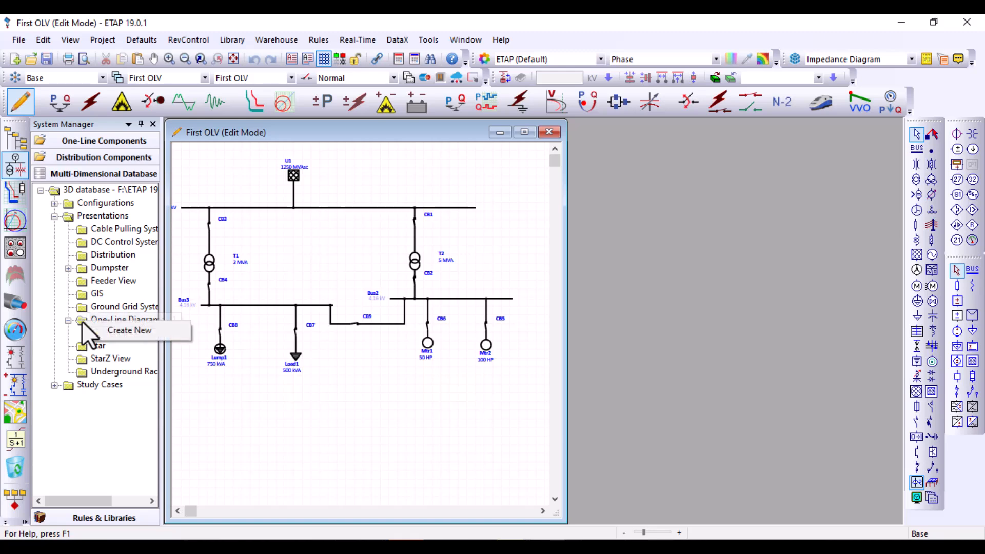
pyautogui.click(107, 330)
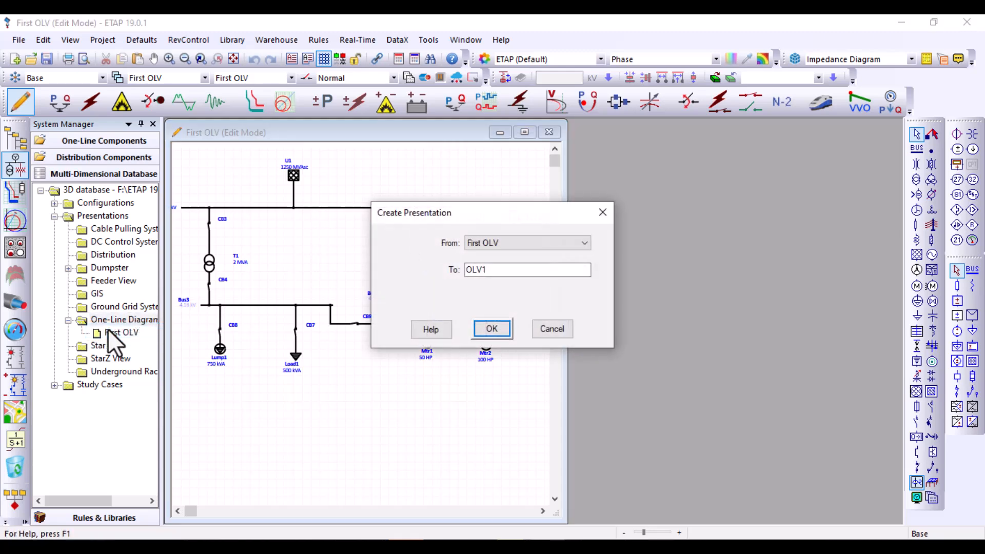
pyautogui.doubleClick(488, 268)
pyautogui.click(487, 269)
pyautogui.doubleClick(487, 269)
pyautogui.write('Scond OLV')
pyautogui.click(487, 329)
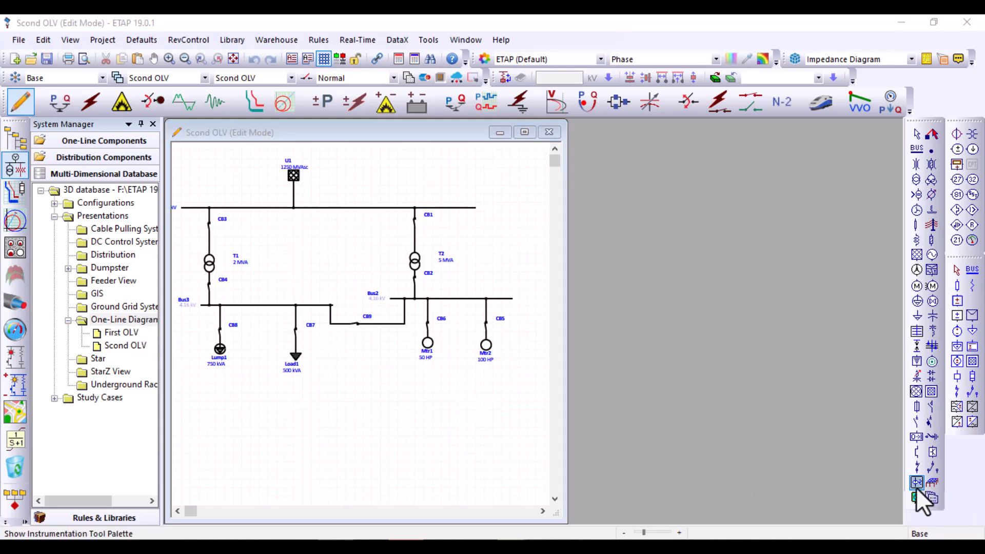
# Create another one-line diagram presentation named "Third OLV" from Scond OLV
pyautogui.rightClick(121, 319)
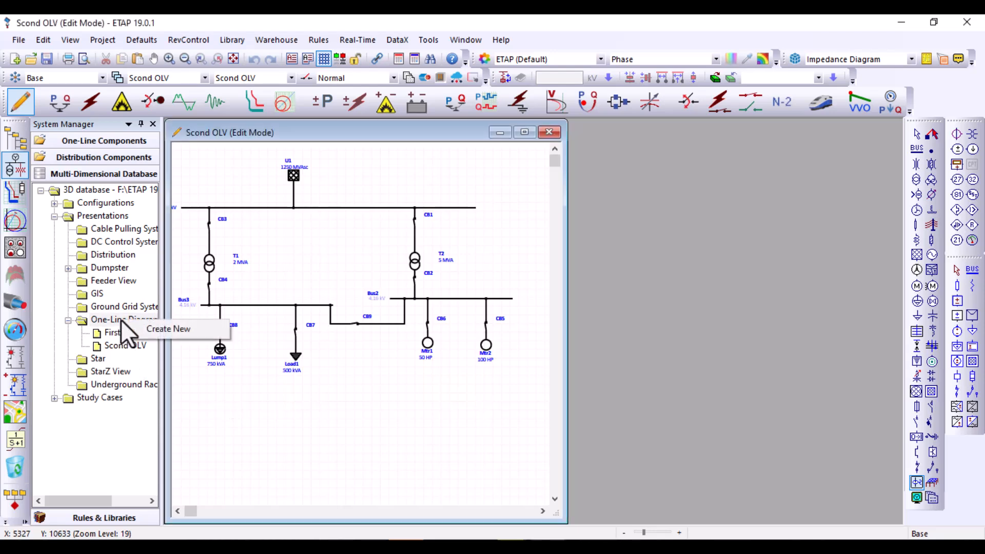
pyautogui.click(137, 326)
pyautogui.click(487, 275)
pyautogui.doubleClick(484, 271)
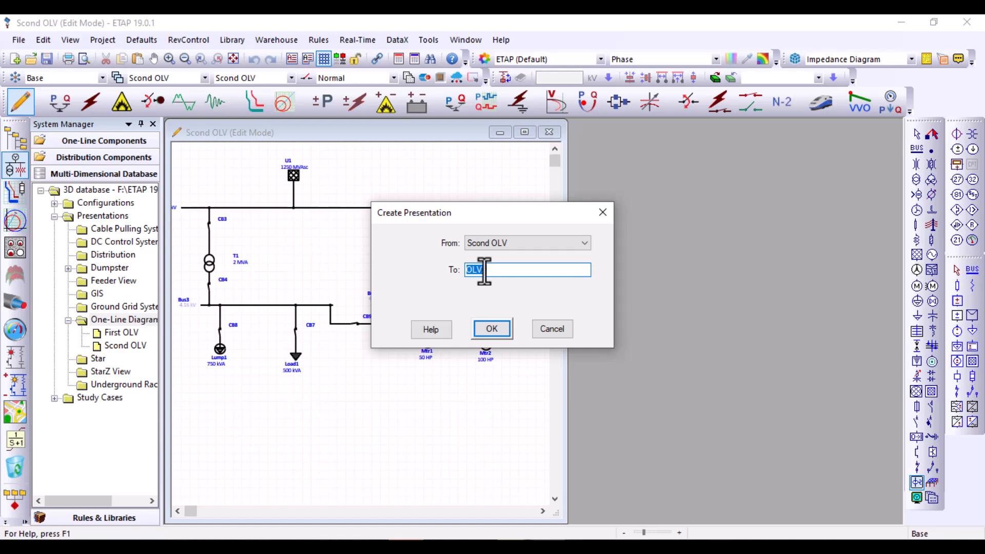
pyautogui.write('Third OLV')
pyautogui.click(487, 329)
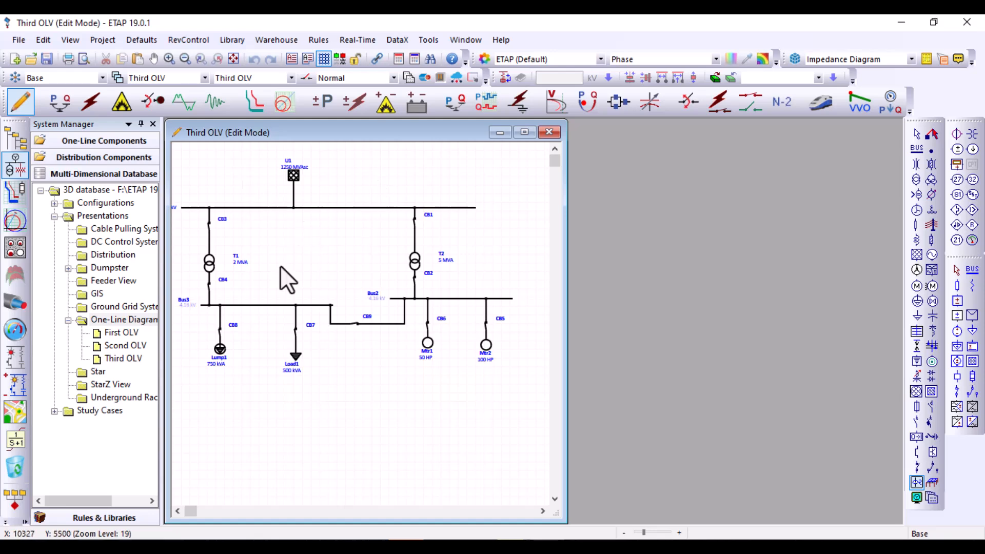
# Hide the System Manager and tile the three presentation windows vertically
pyautogui.click(14, 138)
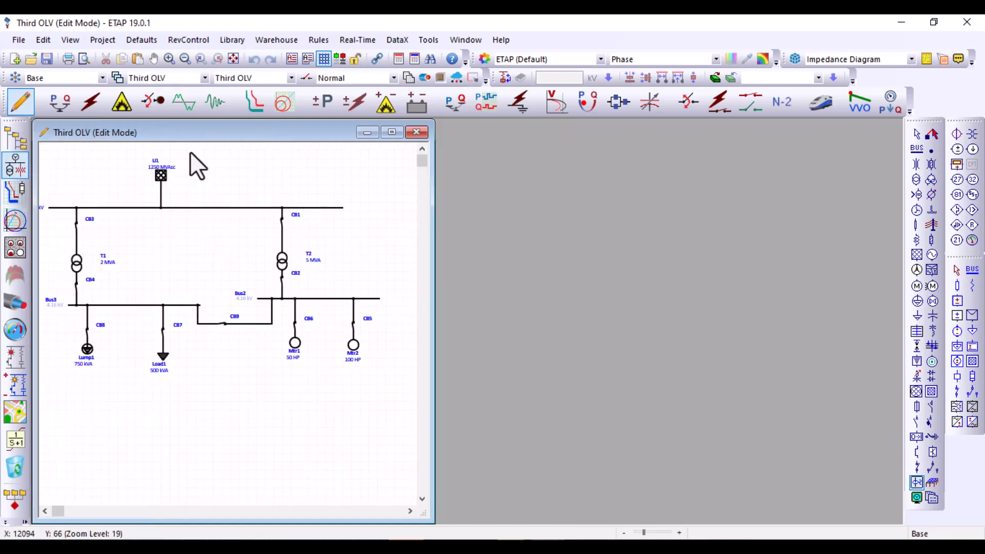
pyautogui.click(459, 41)
pyautogui.click(477, 73)
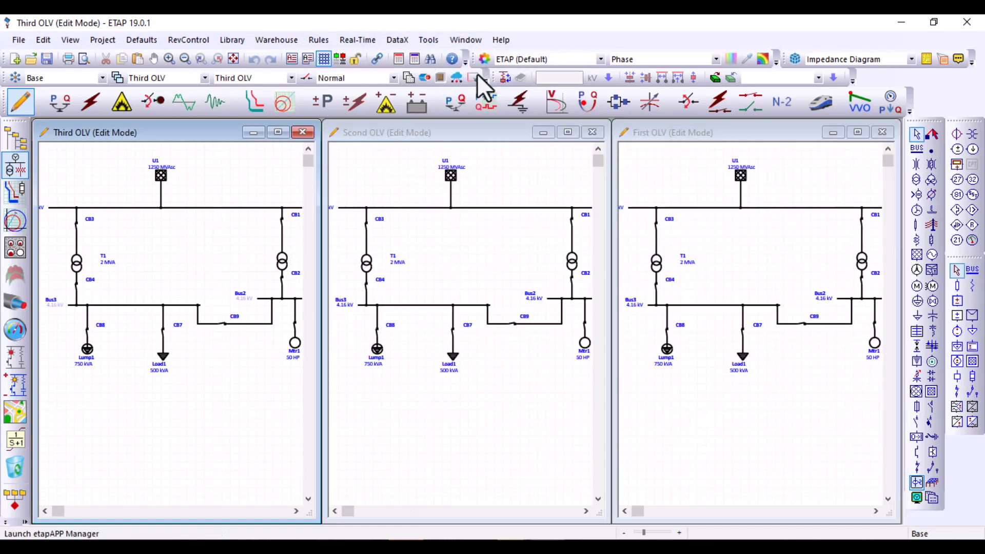
# Switch Scond OLV and First OLV to Load Flow Analysis mode and retile the three windows vertically
pyautogui.click(564, 387)
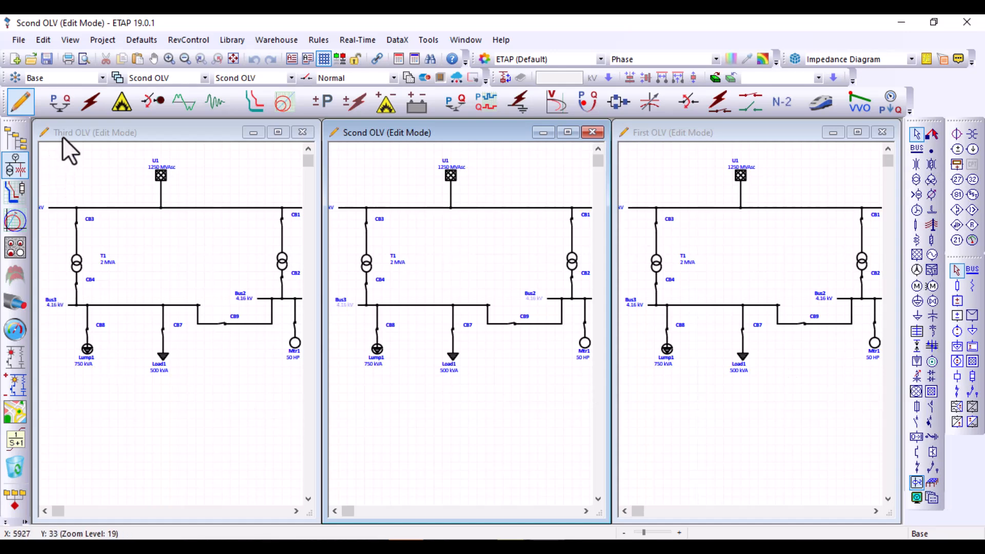
pyautogui.click(60, 102)
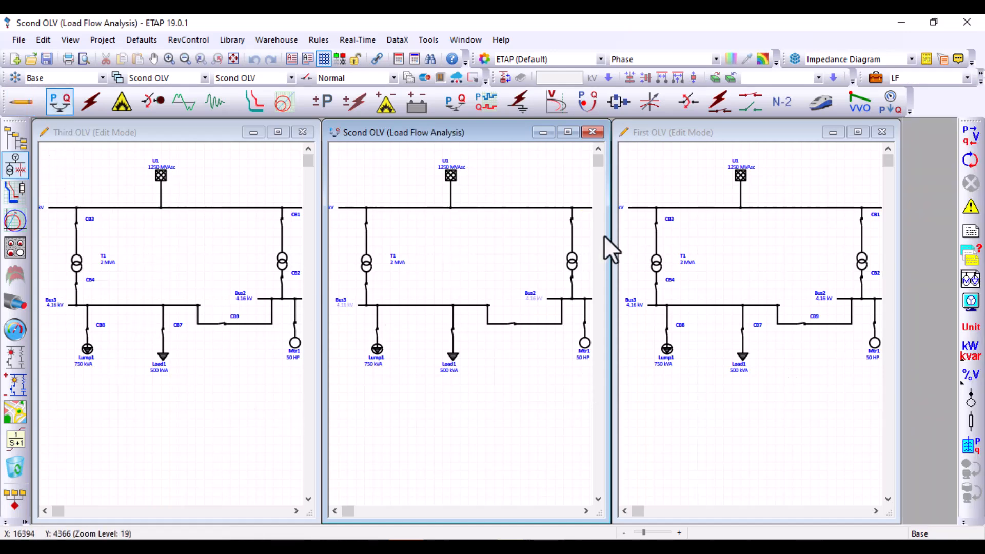
pyautogui.click(747, 252)
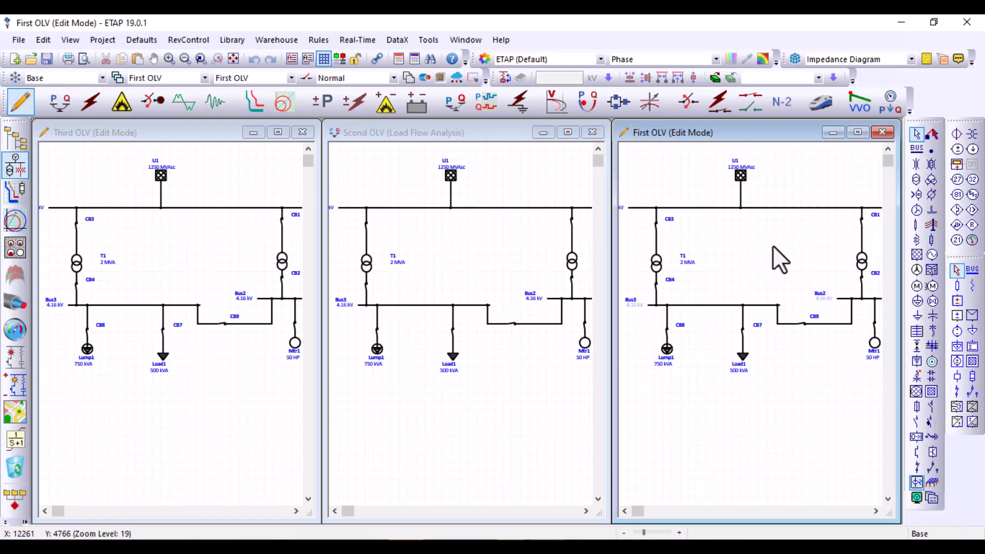
pyautogui.click(60, 104)
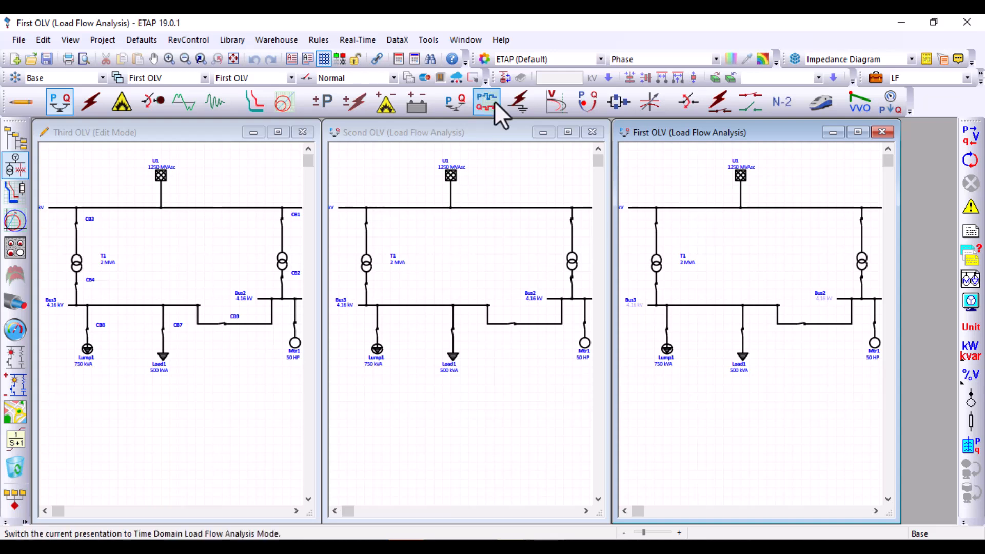
pyautogui.click(466, 40)
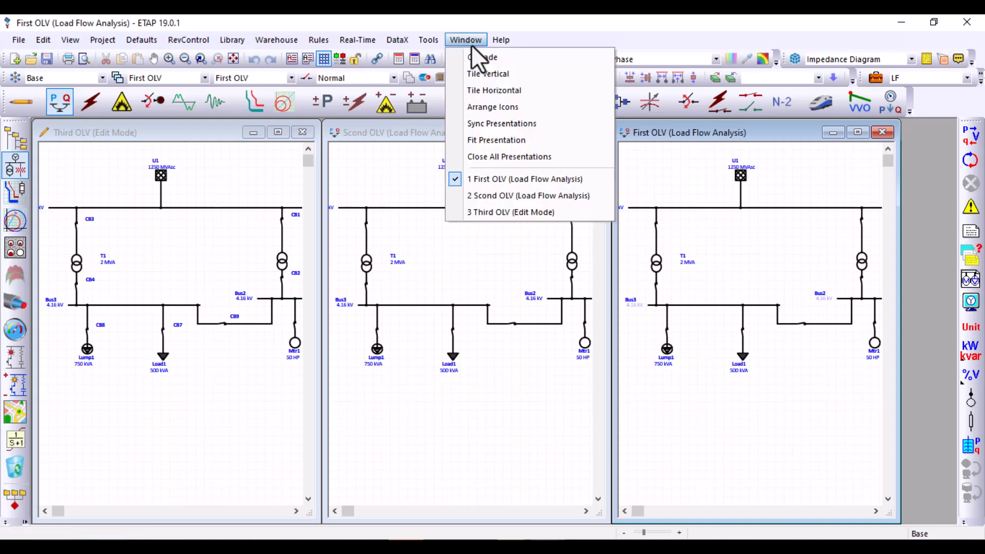
pyautogui.click(477, 74)
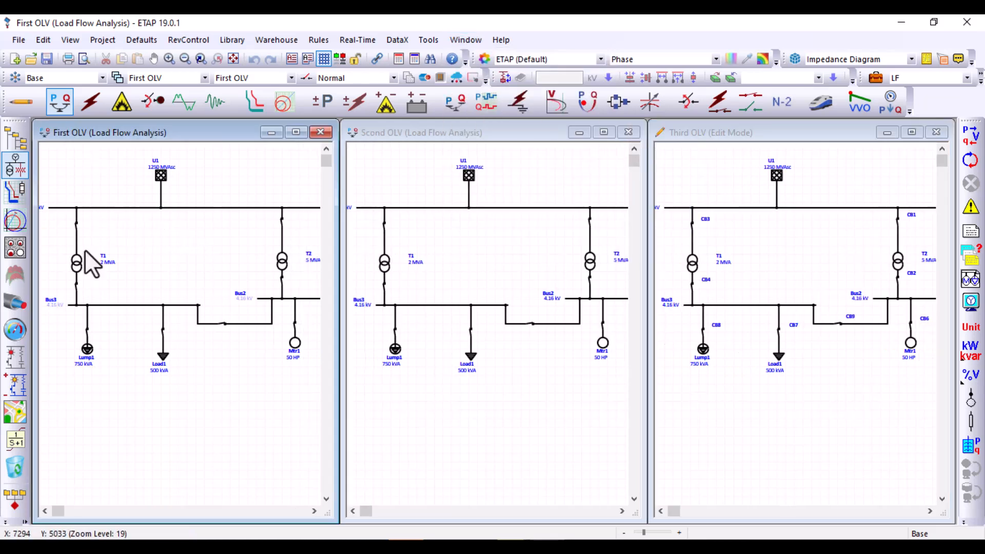
# Run the load flow calculation on the First OLV presentation
pyautogui.click(401, 150)
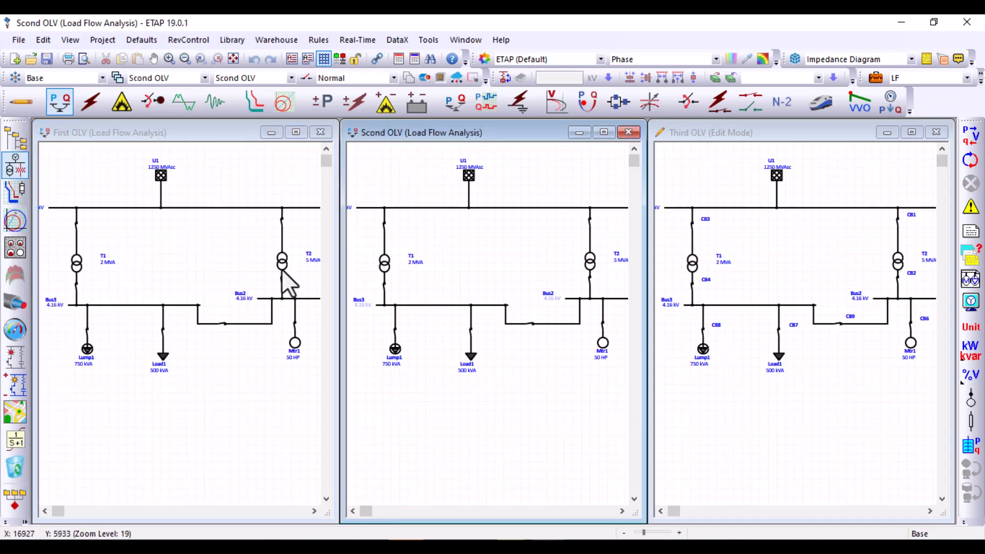
pyautogui.click(197, 204)
pyautogui.click(971, 134)
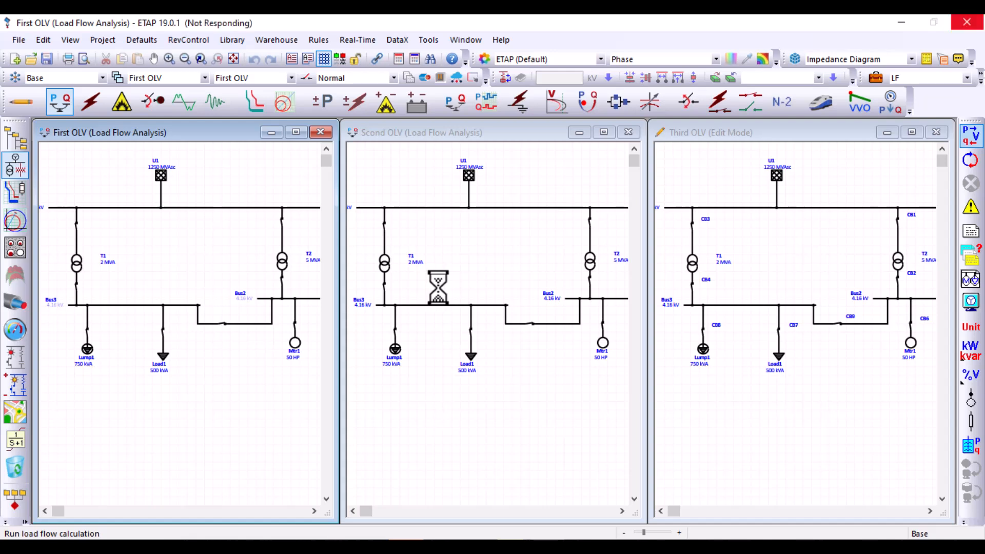
# Switch Scond OLV to Short-Circuit Analysis mode and run the IEC 60909 calculation with output file name "vv"
pyautogui.click(444, 303)
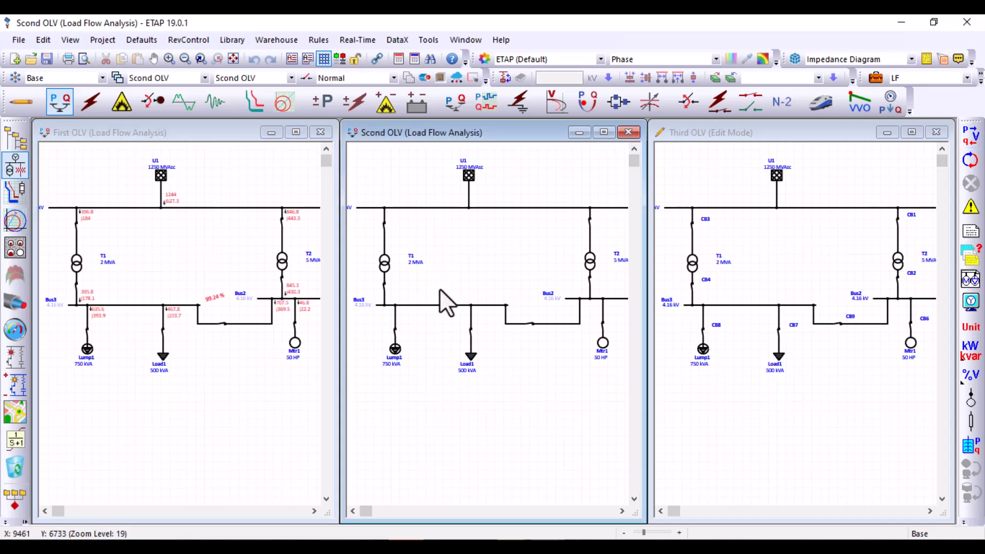
pyautogui.click(93, 106)
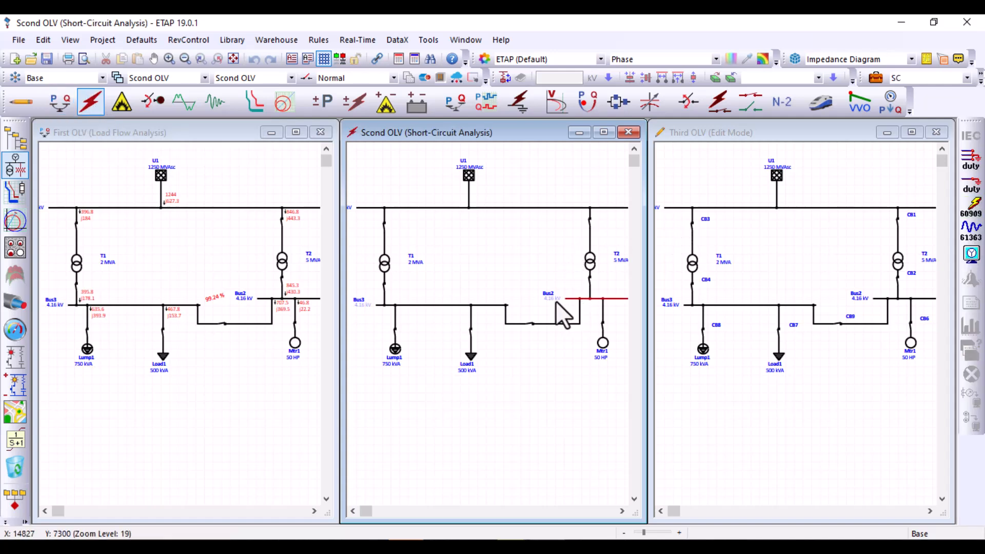
pyautogui.click(974, 209)
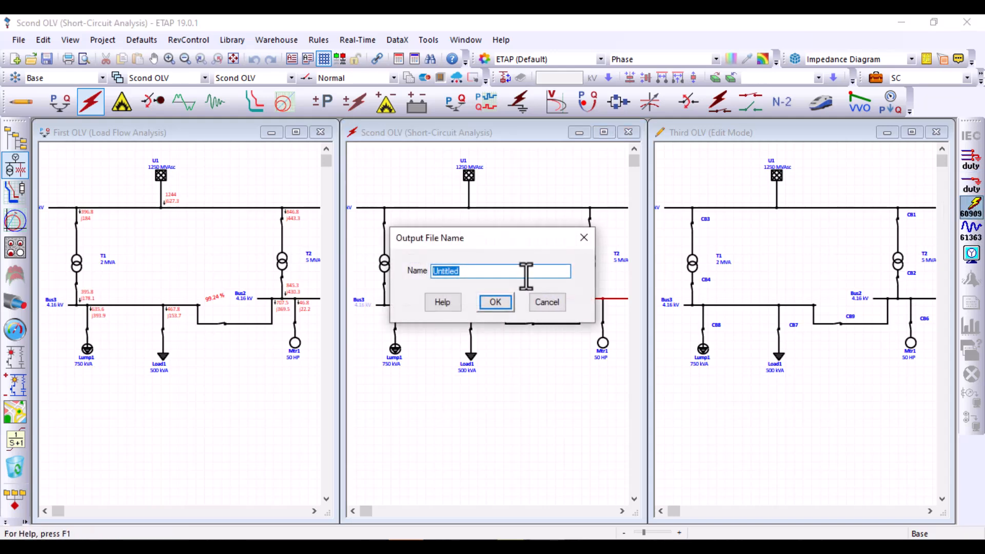
pyautogui.write('vv')
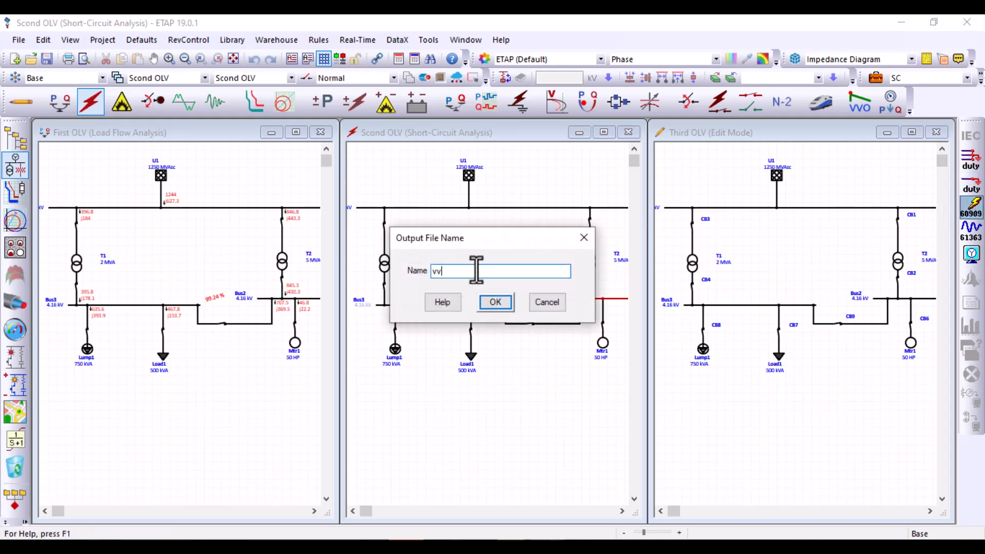
pyautogui.click(492, 305)
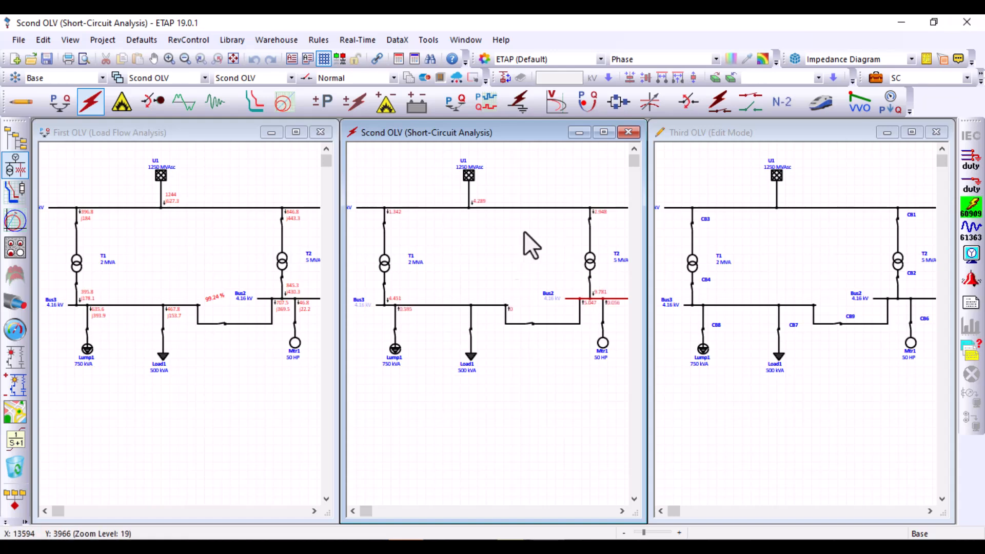
# Switch the Third OLV presentation to Short-Circuit Analysis mode and clear the fault on Bus2
pyautogui.click(777, 372)
pyautogui.click(779, 422)
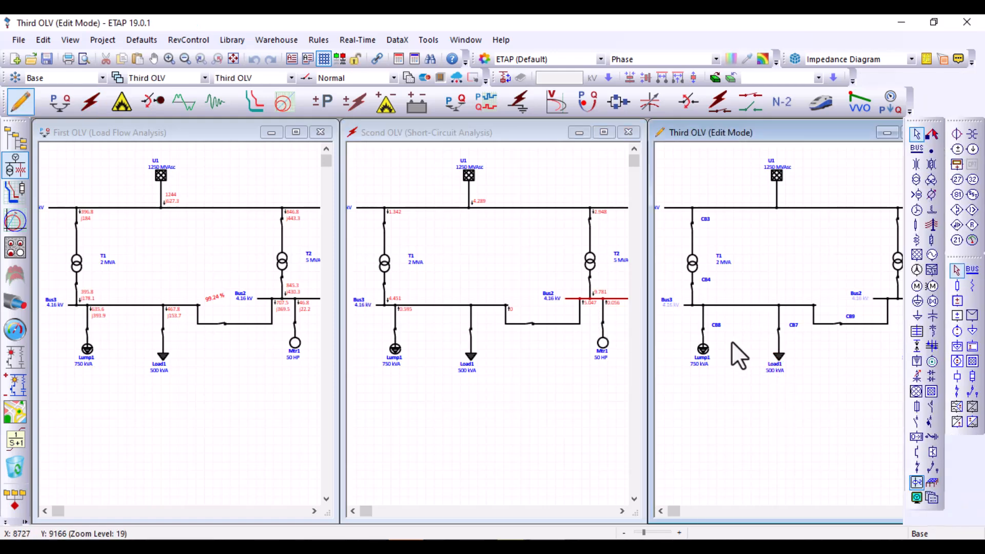
pyautogui.click(91, 102)
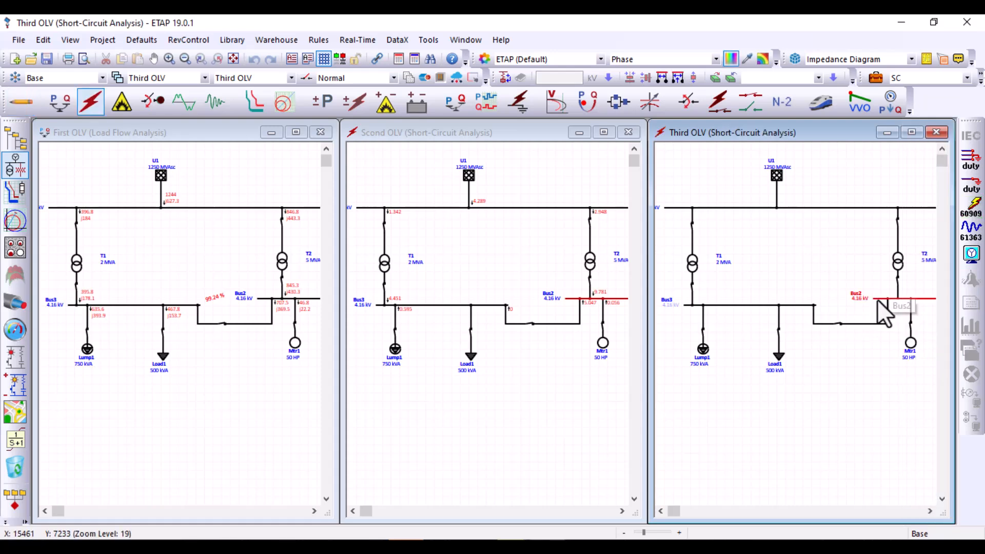
pyautogui.rightClick(876, 300)
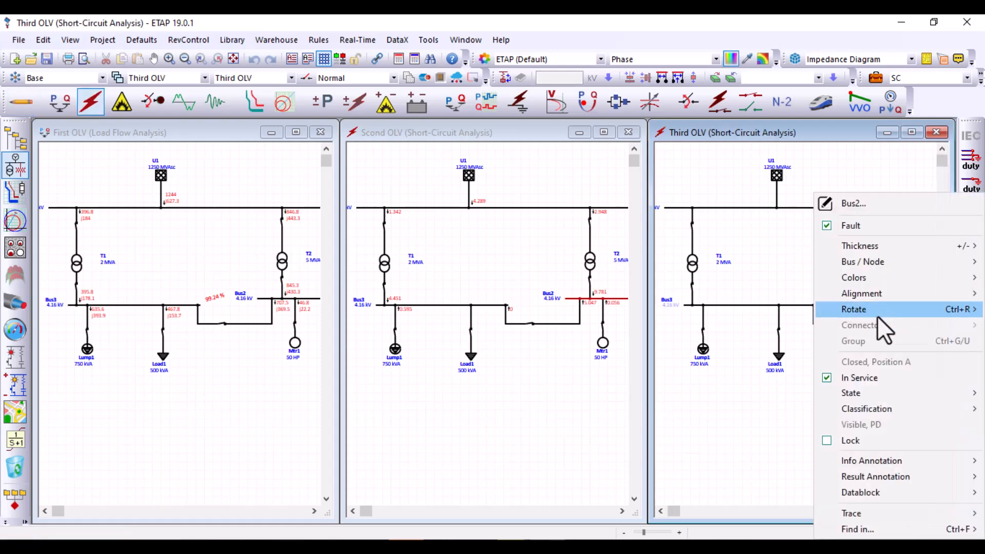
pyautogui.click(850, 225)
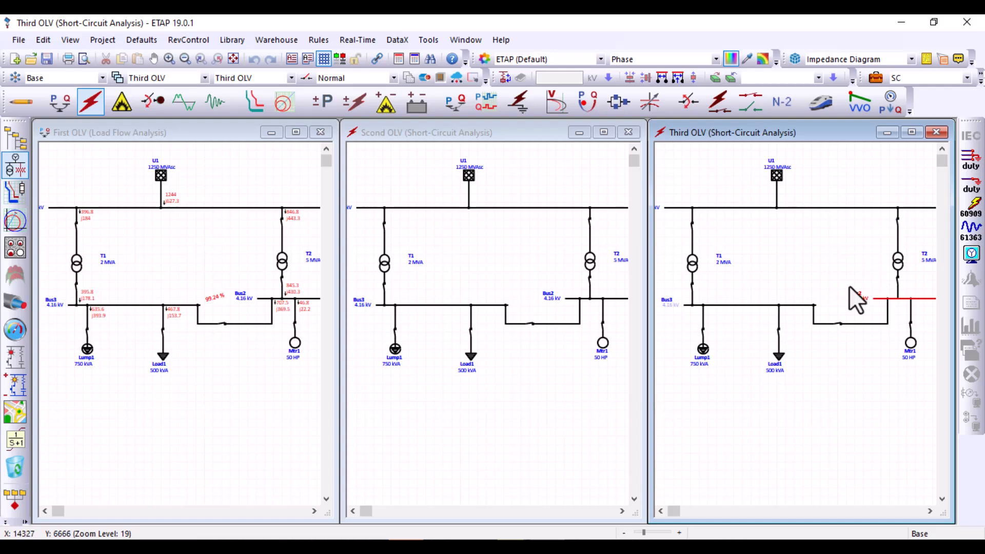
pyautogui.click(883, 299)
pyautogui.click(595, 299)
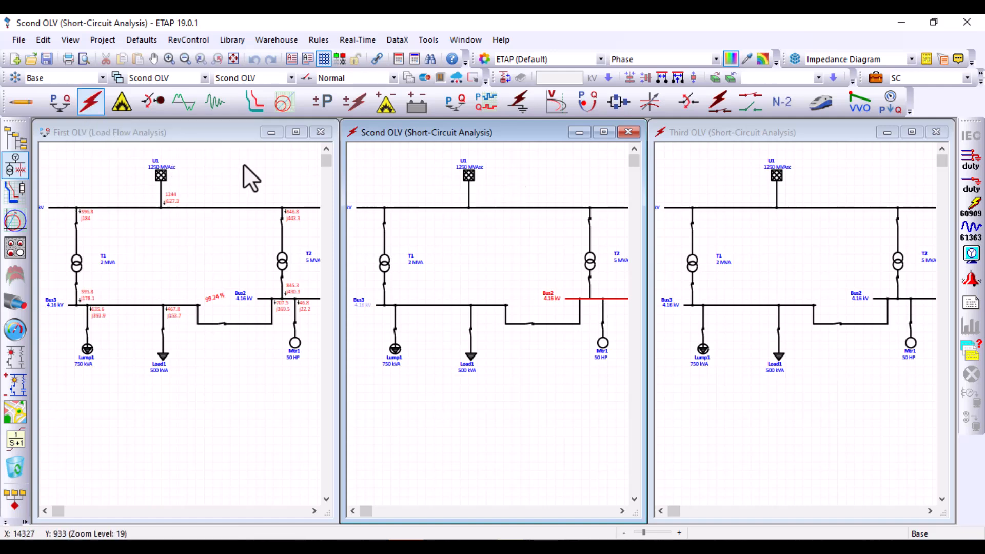
pyautogui.click(545, 254)
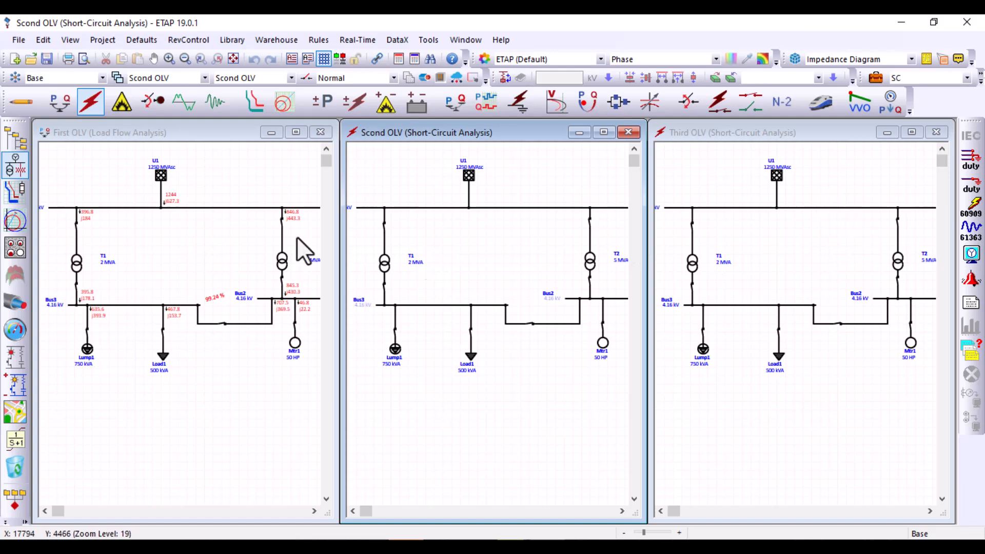
# Fault Bus2 in the Scond OLV presentation and rerun the IEC 60909 short-circuit calculation
pyautogui.click(588, 299)
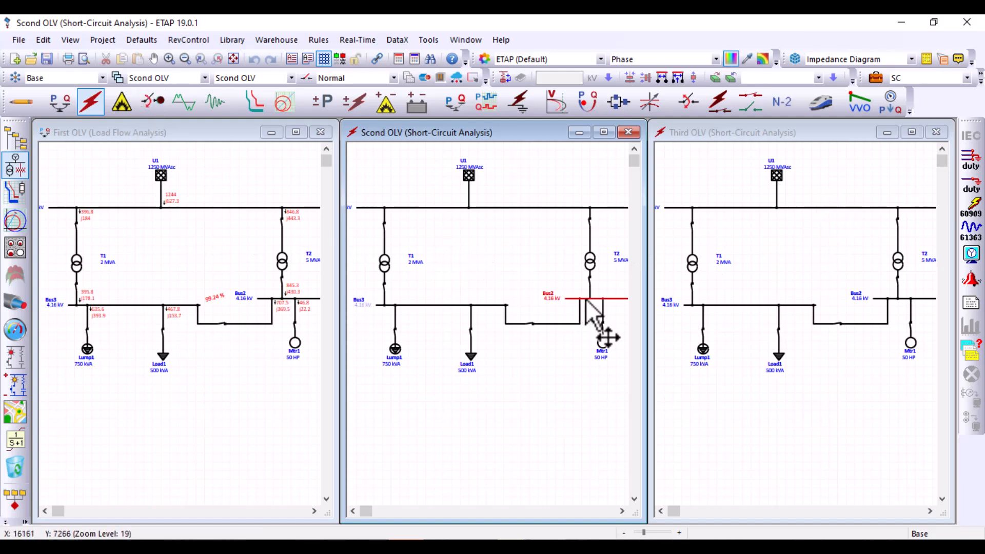
pyautogui.rightClick(586, 300)
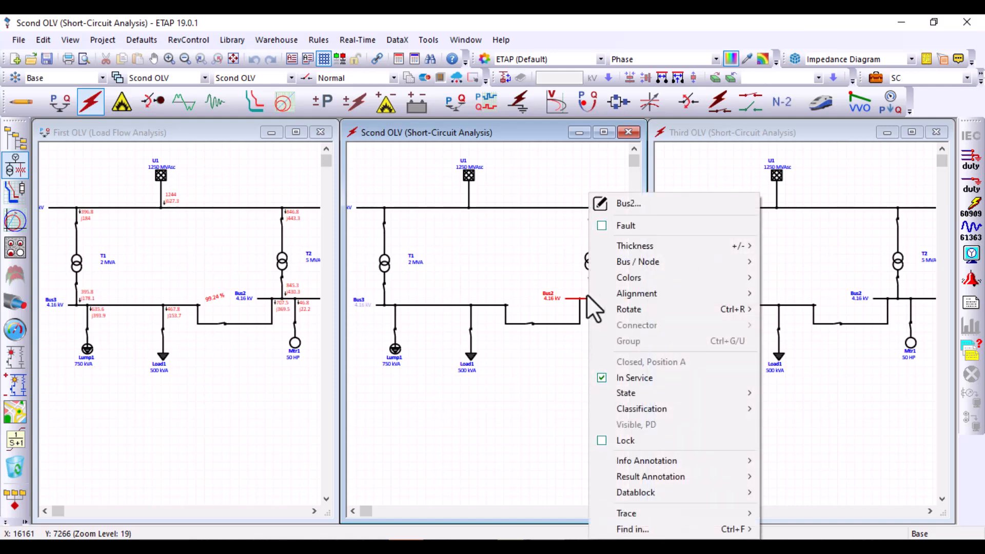
pyautogui.click(603, 228)
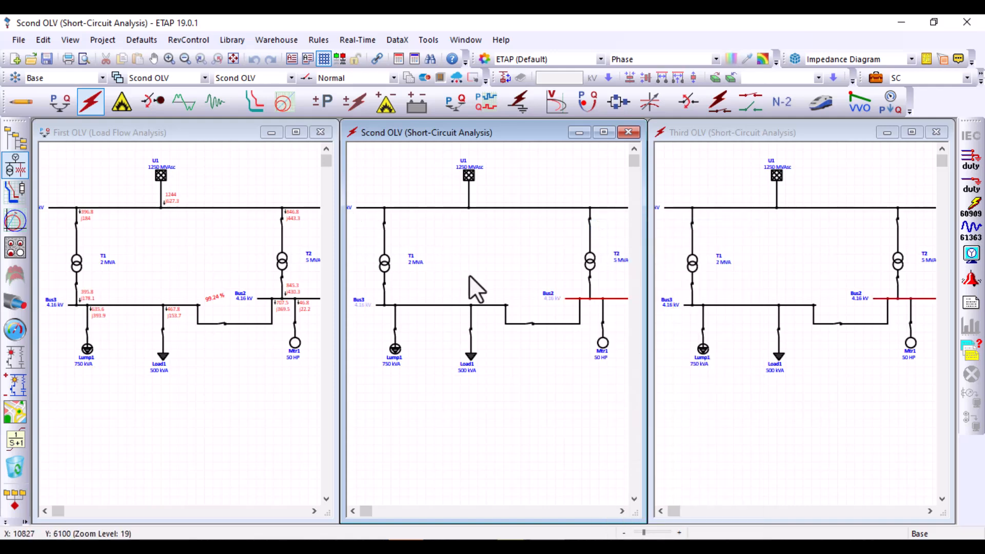
pyautogui.click(970, 205)
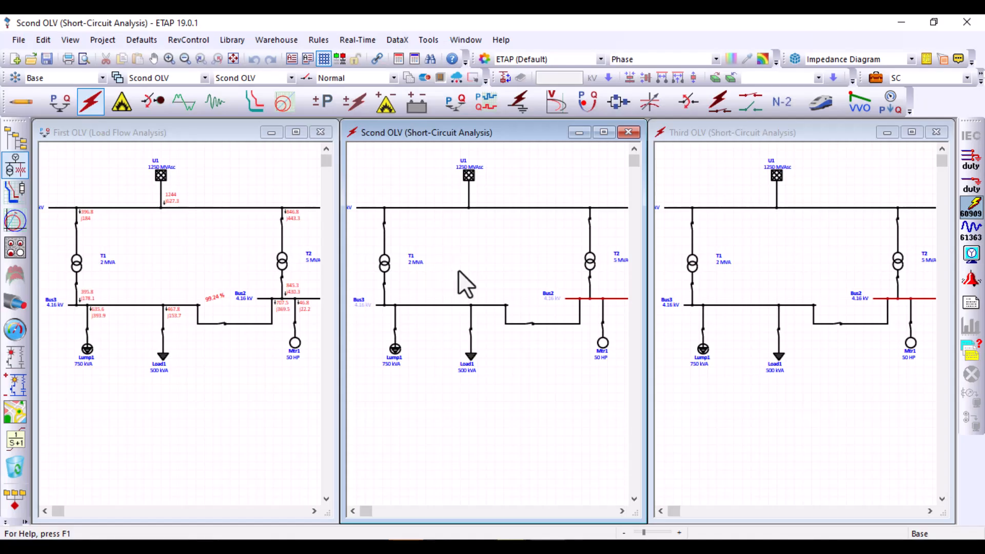
# Switch the Third OLV presentation to Arc Flash mode and fault Bus3
pyautogui.click(754, 260)
pyautogui.click(121, 103)
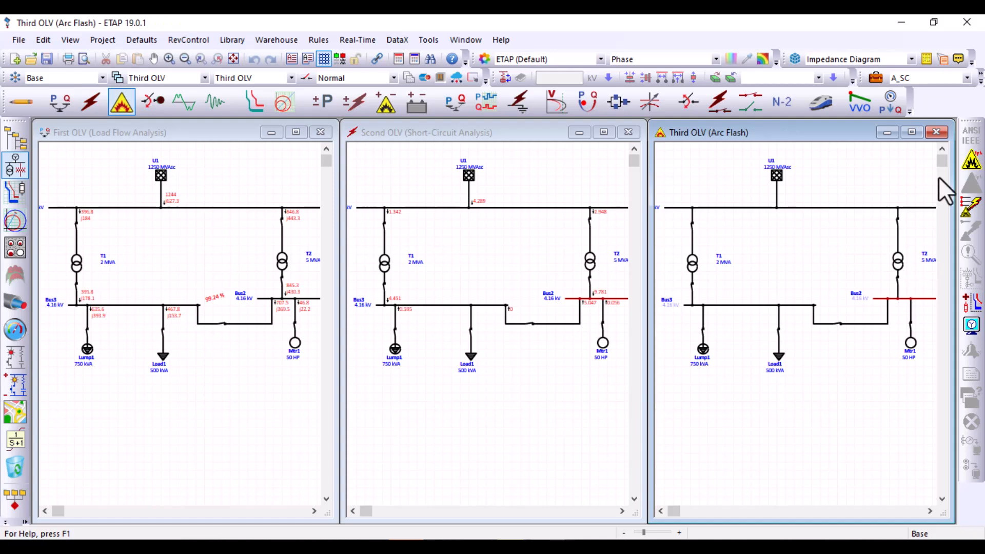
pyautogui.click(758, 304)
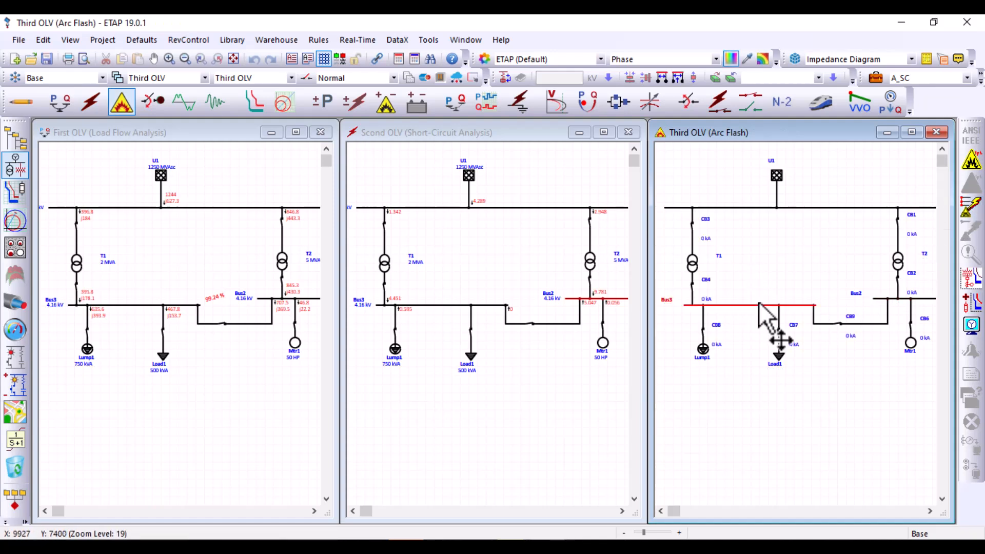
pyautogui.rightClick(759, 303)
pyautogui.click(774, 225)
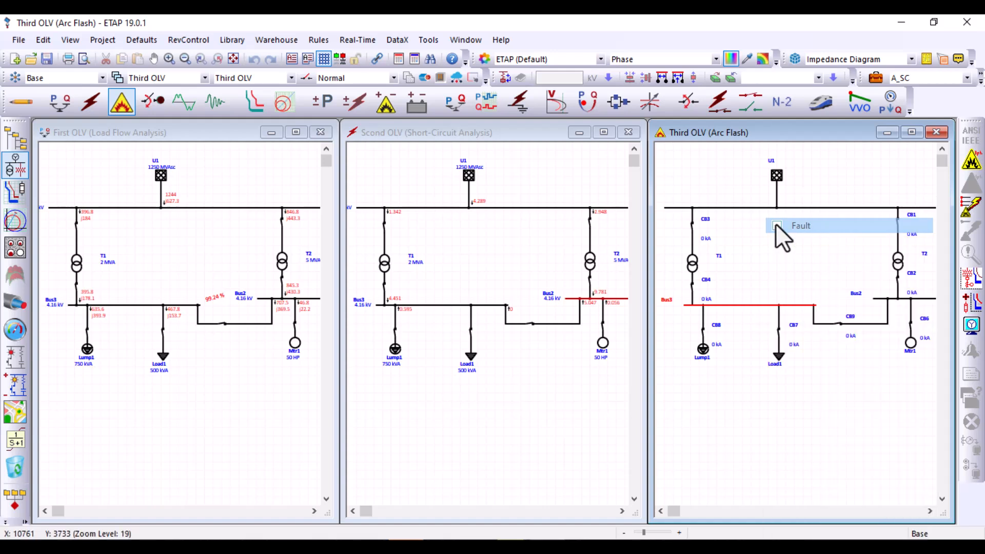
pyautogui.click(780, 287)
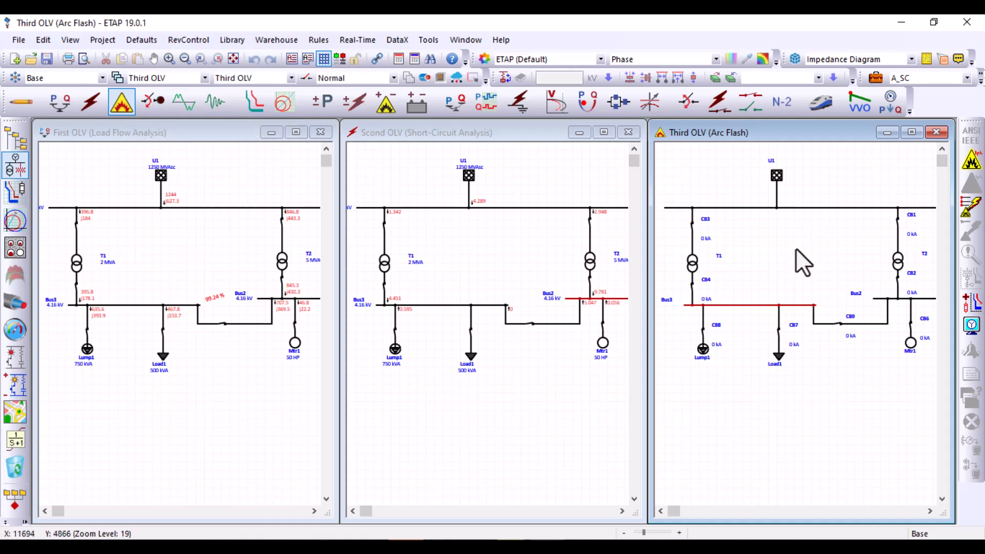
# Run the IEEE 1584 arc-flash calculation with output file name "nn" and move the FCT result label below Bus3
pyautogui.click(970, 163)
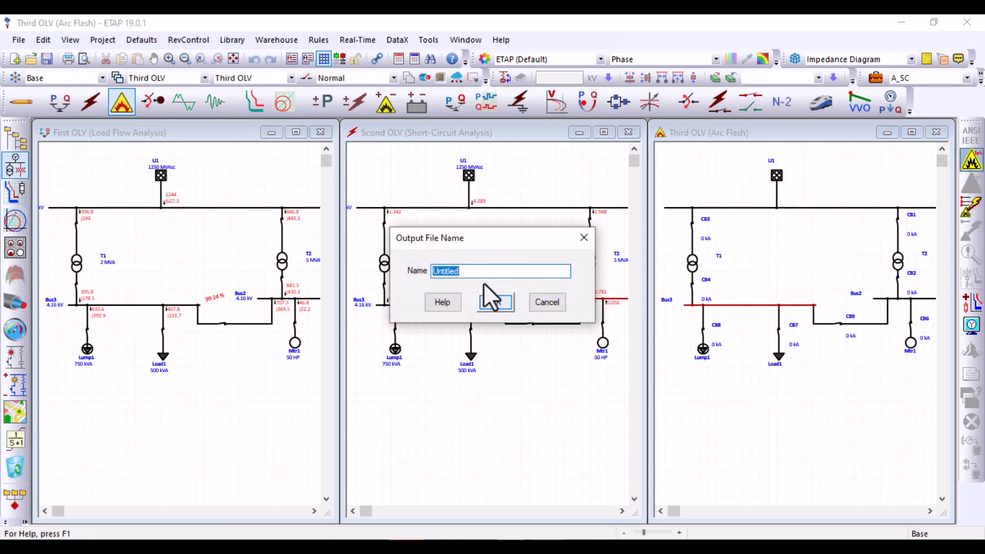
pyautogui.write('nn')
pyautogui.click(508, 306)
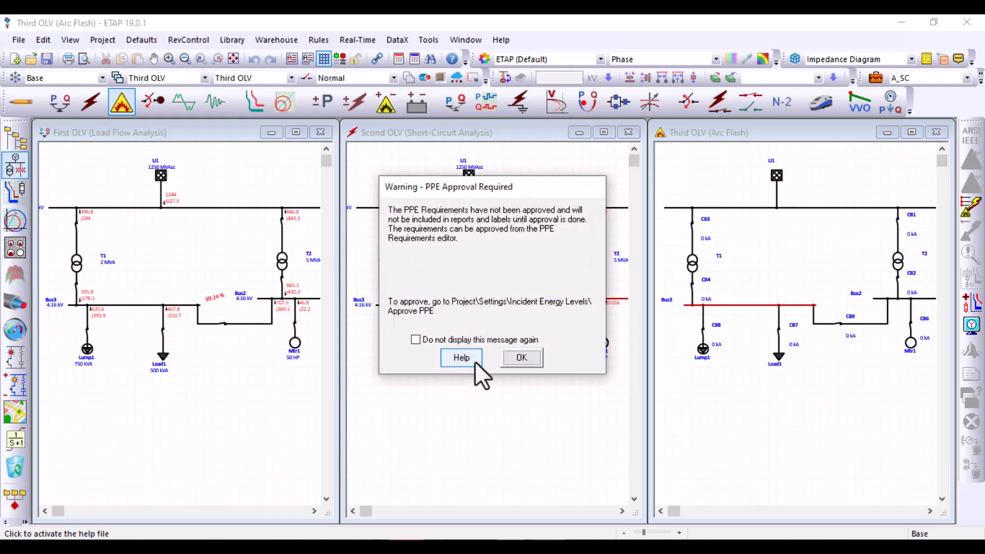
pyautogui.click(520, 357)
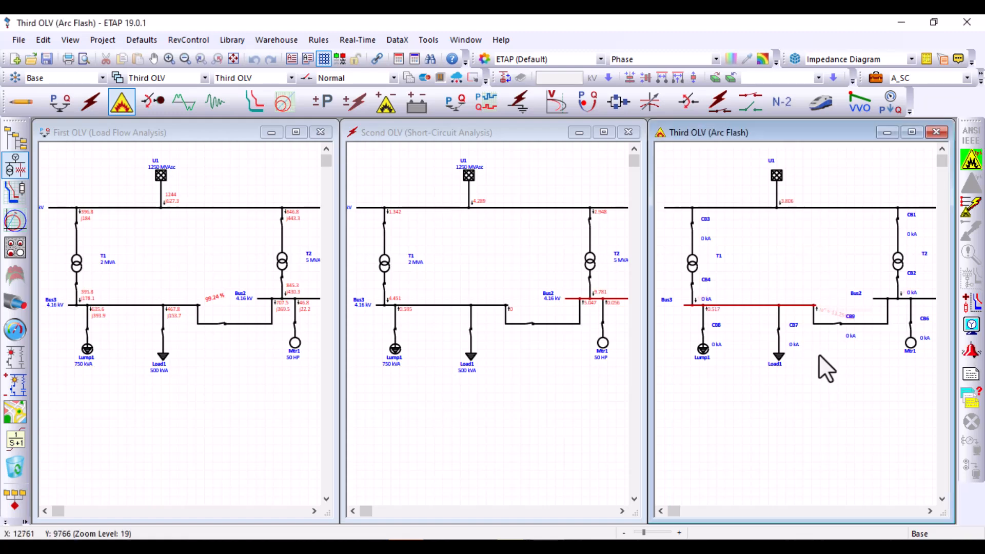
pyautogui.moveTo(822, 295); pyautogui.dragTo(822, 347)
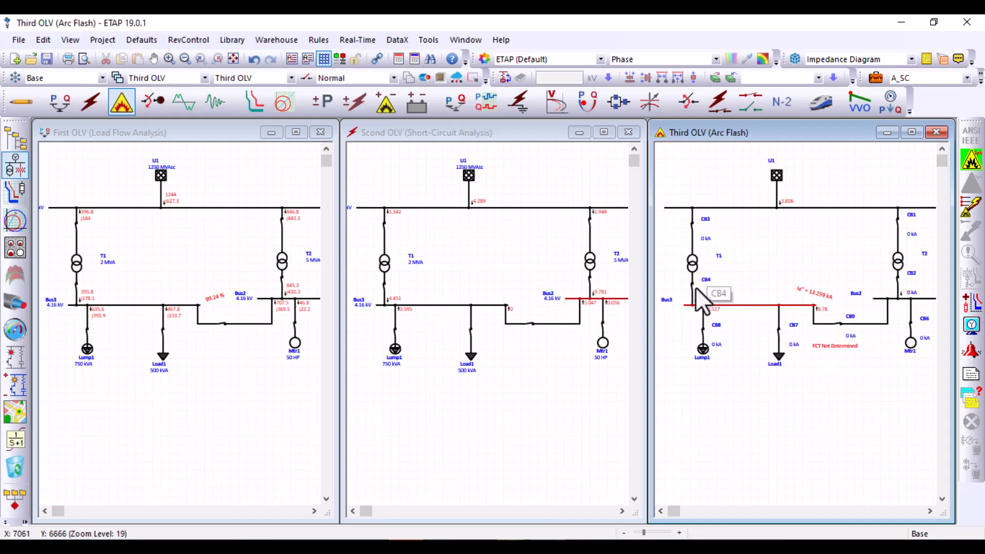
# Enable Fixed FCT in Bus3's user-defined arc-flash settings, keeping the 0.1 second fault clearing time
pyautogui.doubleClick(723, 307)
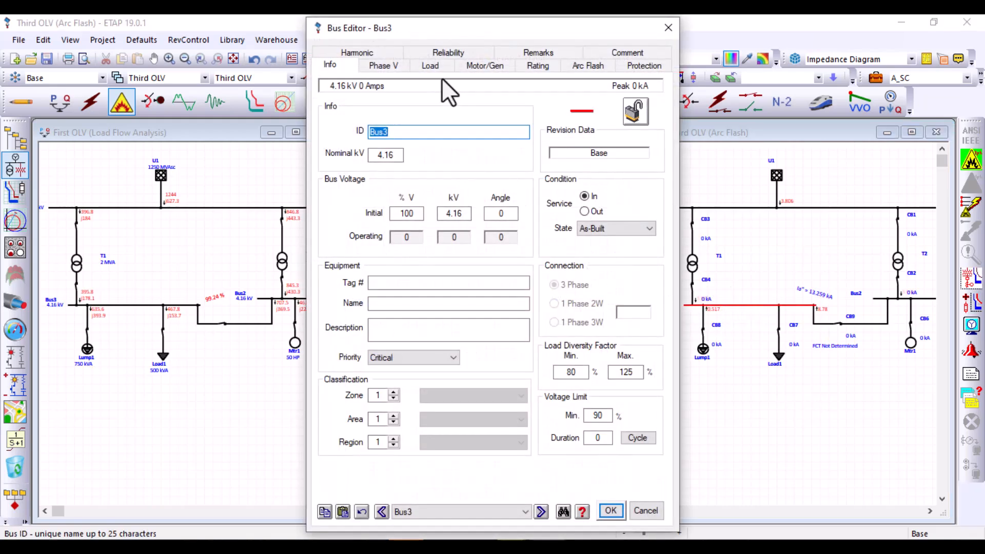
pyautogui.click(568, 68)
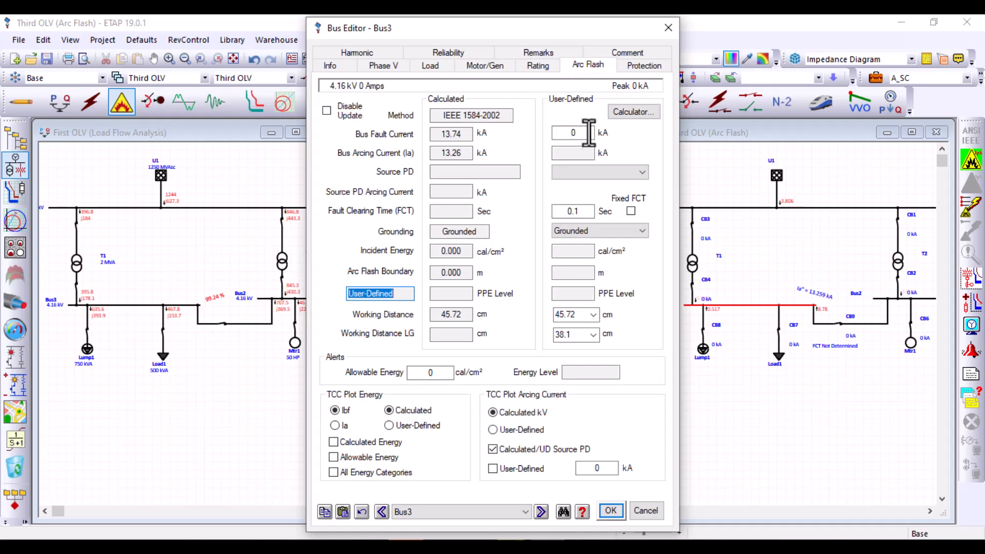
pyautogui.click(630, 210)
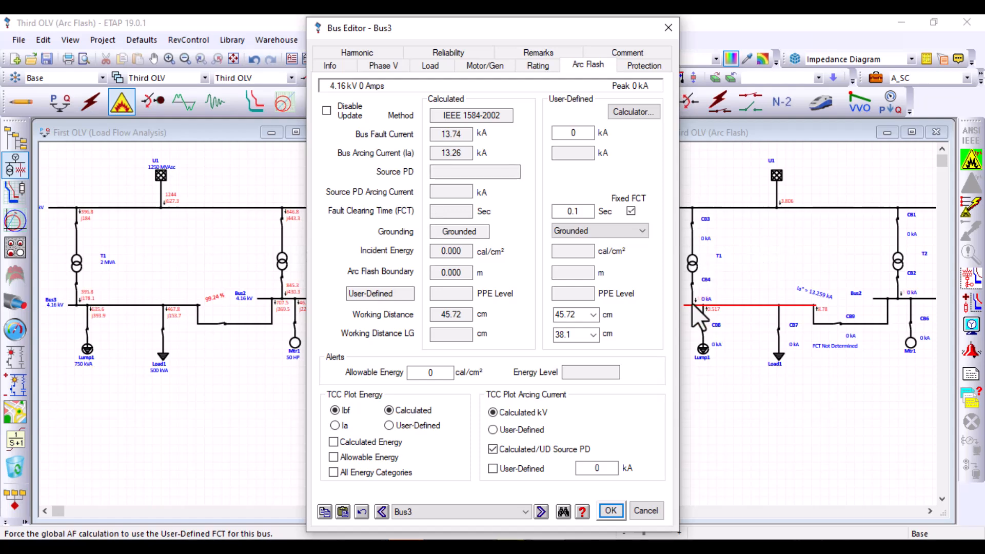
pyautogui.click(611, 515)
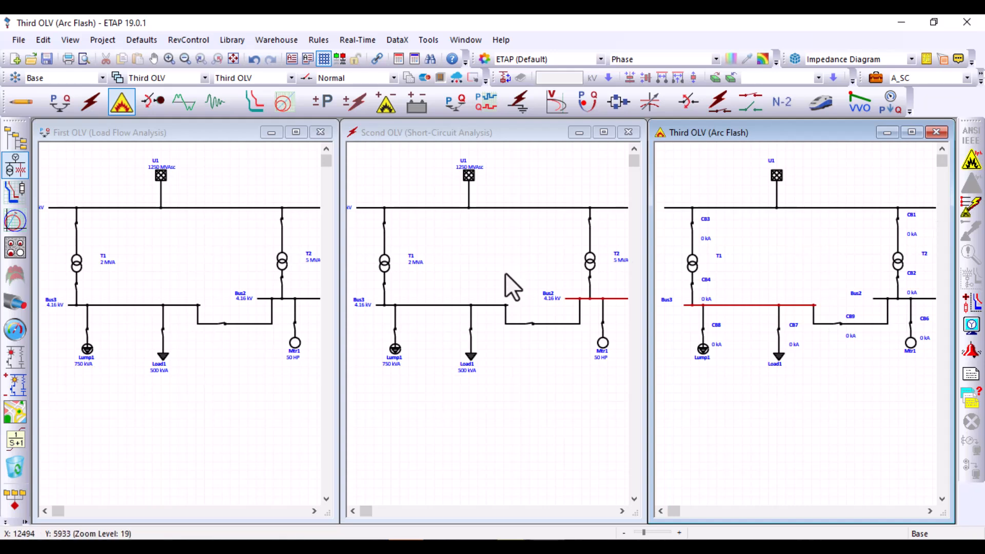
# Rerun the load flow calculation on First OLV and the IEC 60909 short-circuit calculation on Scond OLV
pyautogui.click(256, 264)
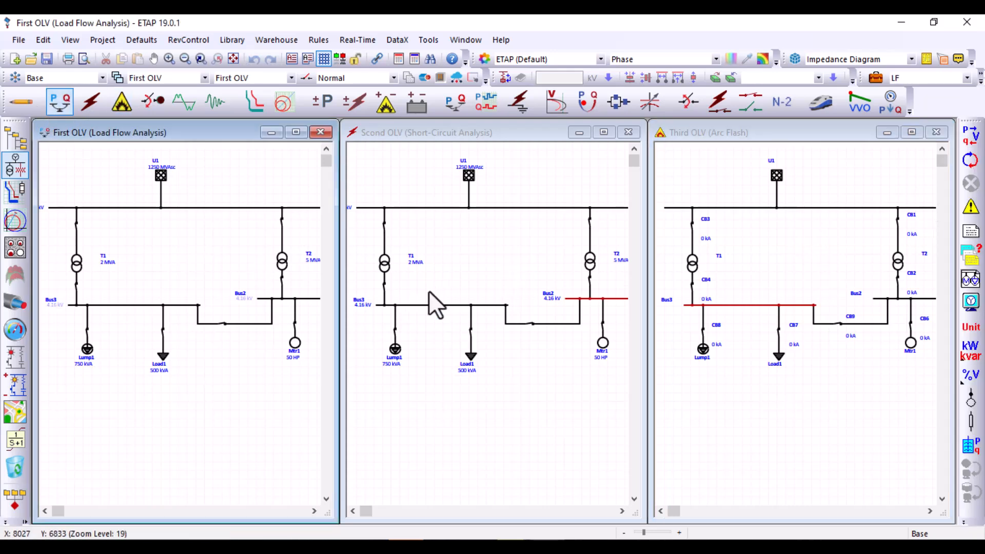
pyautogui.click(970, 135)
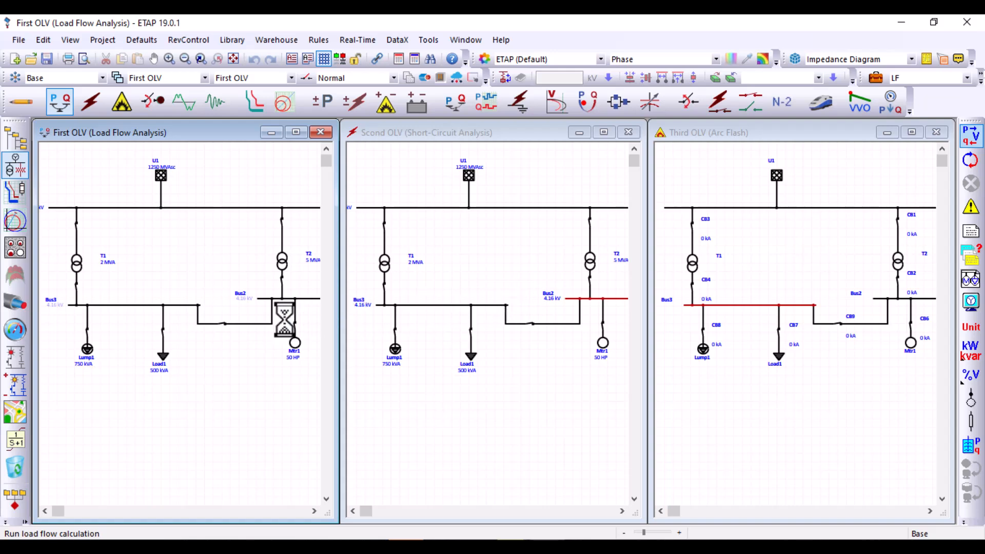
pyautogui.click(413, 340)
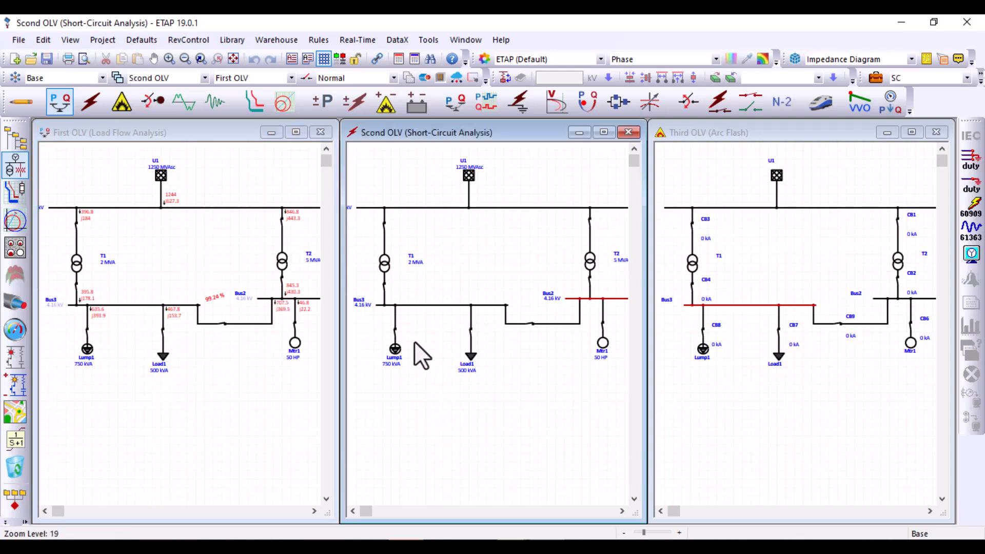
pyautogui.click(972, 211)
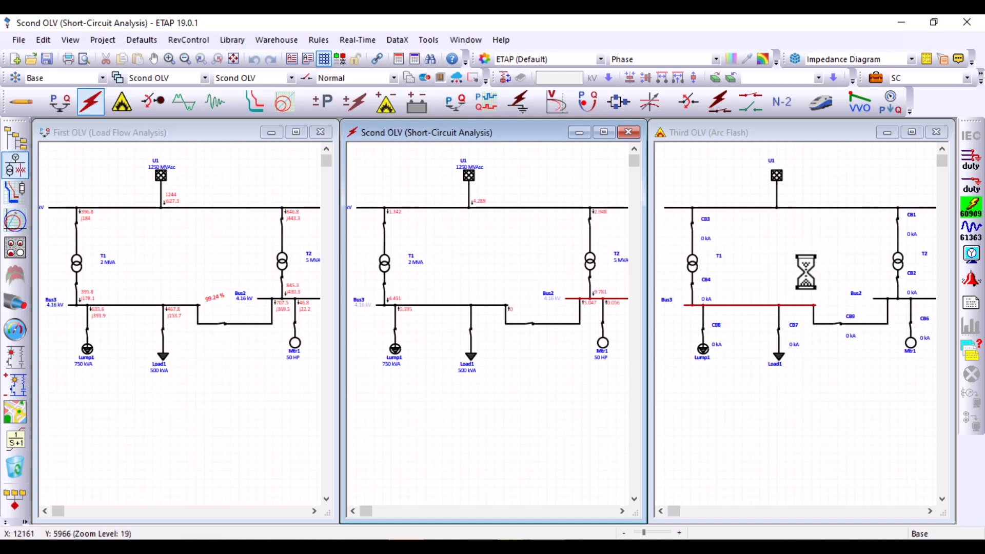
# Rerun the IEEE 1584 arc-flash calculation on Third OLV, dismiss the PPE approval warning, and select Bus3 in Scond OLV
pyautogui.click(808, 281)
pyautogui.click(973, 164)
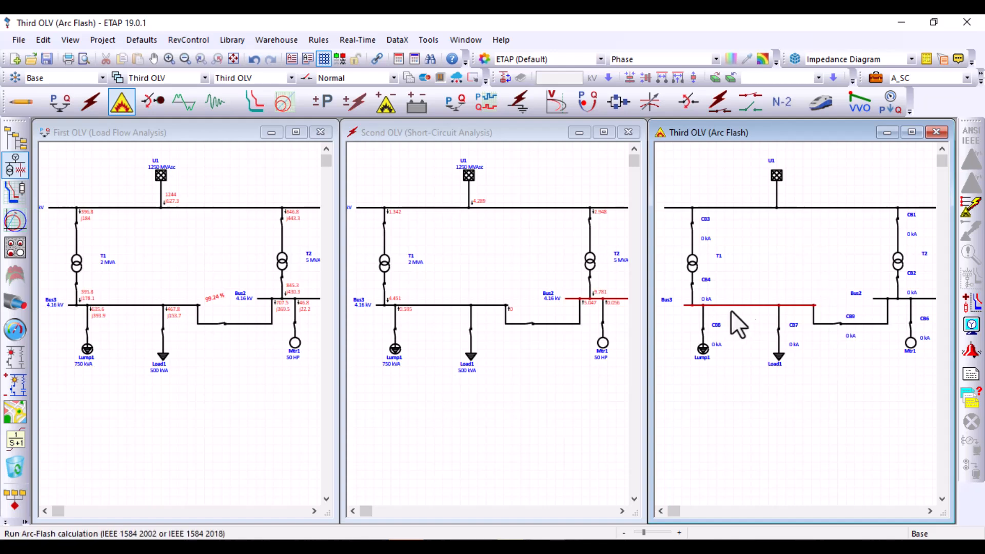
pyautogui.click(521, 357)
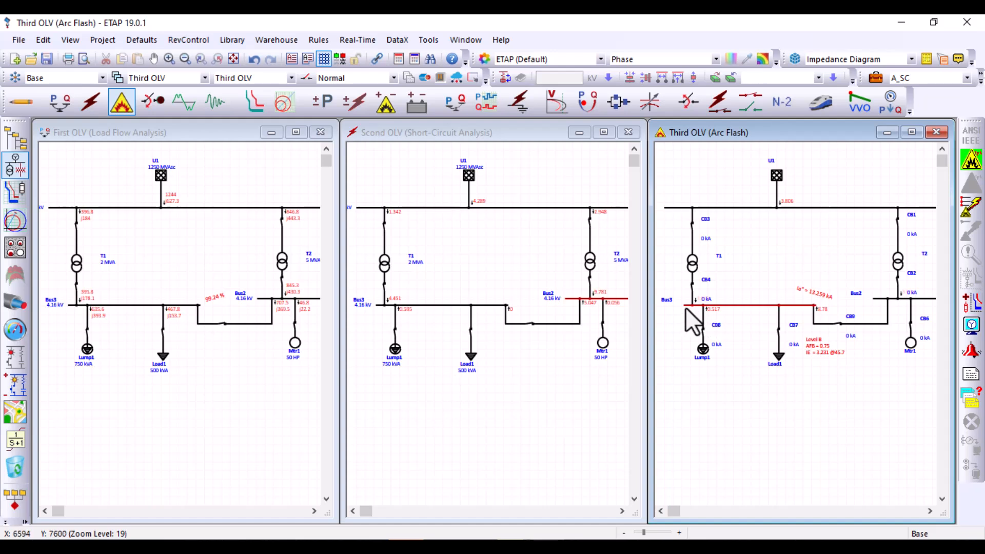
pyautogui.click(364, 306)
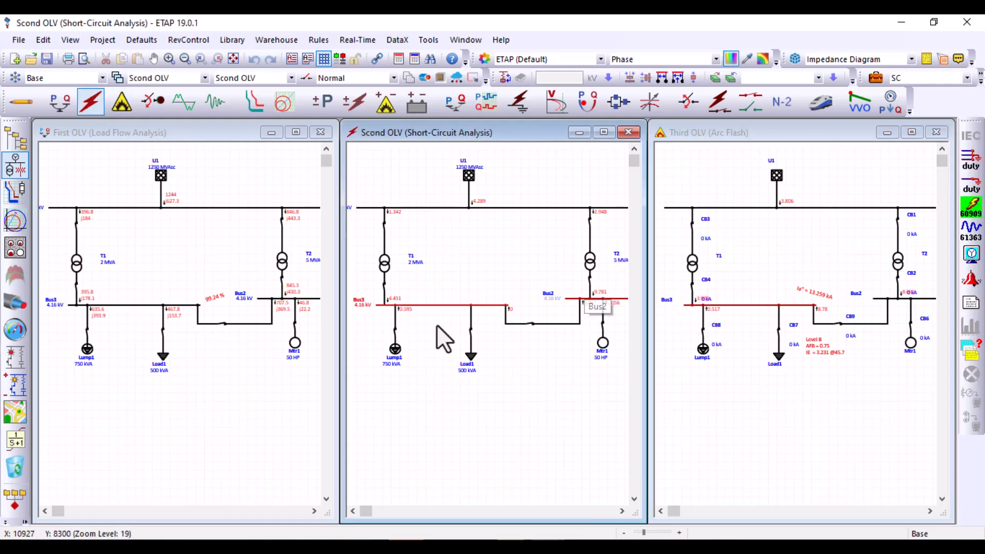